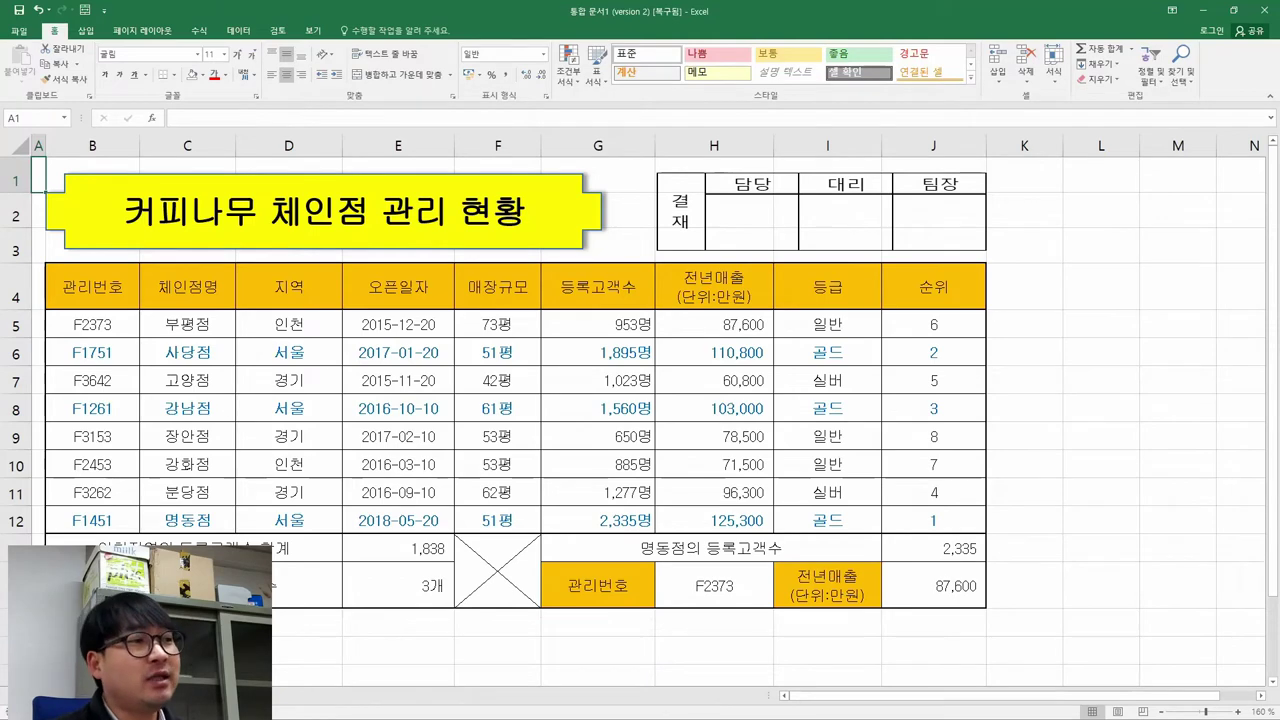
Step: Create a pivot table from range B4:H12 of sheet 제1작업, placed on the existing sheet 제3작업 at cell B2
{"action": "left_click_drag", "start_coordinate": [88, 285], "coordinate": [720, 519]}
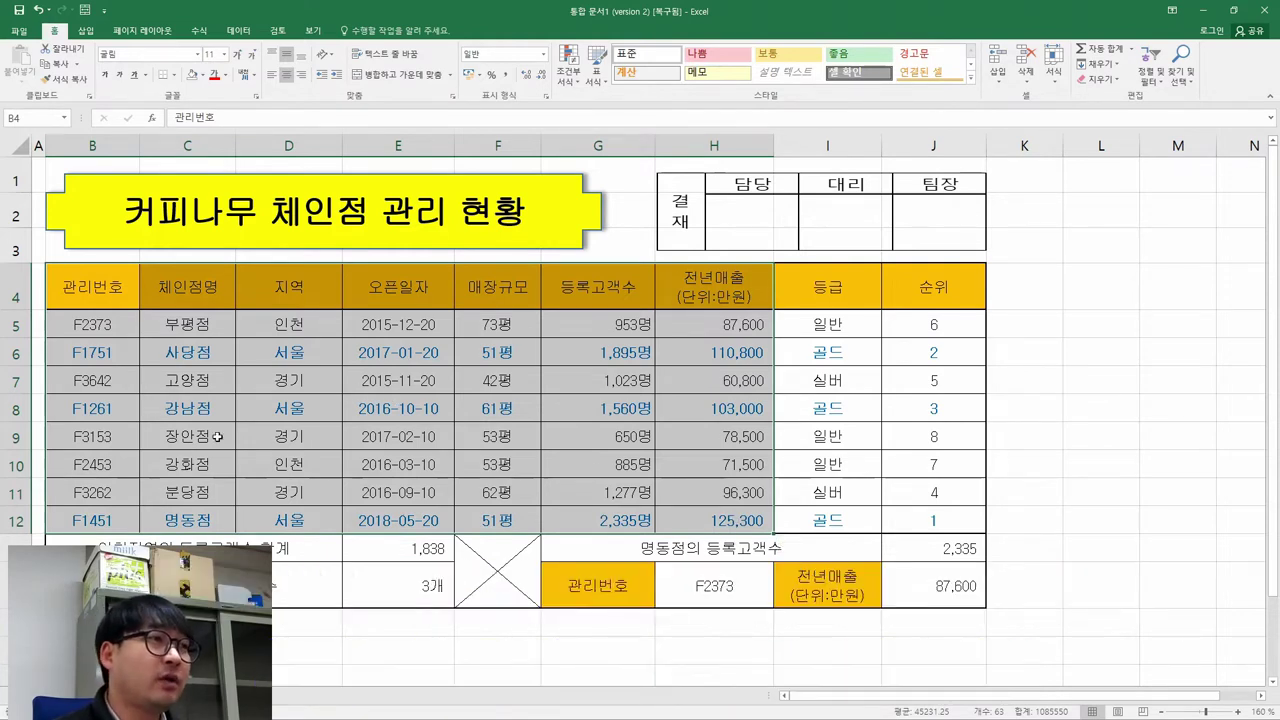
{"action": "left_click", "coordinate": [85, 31]}
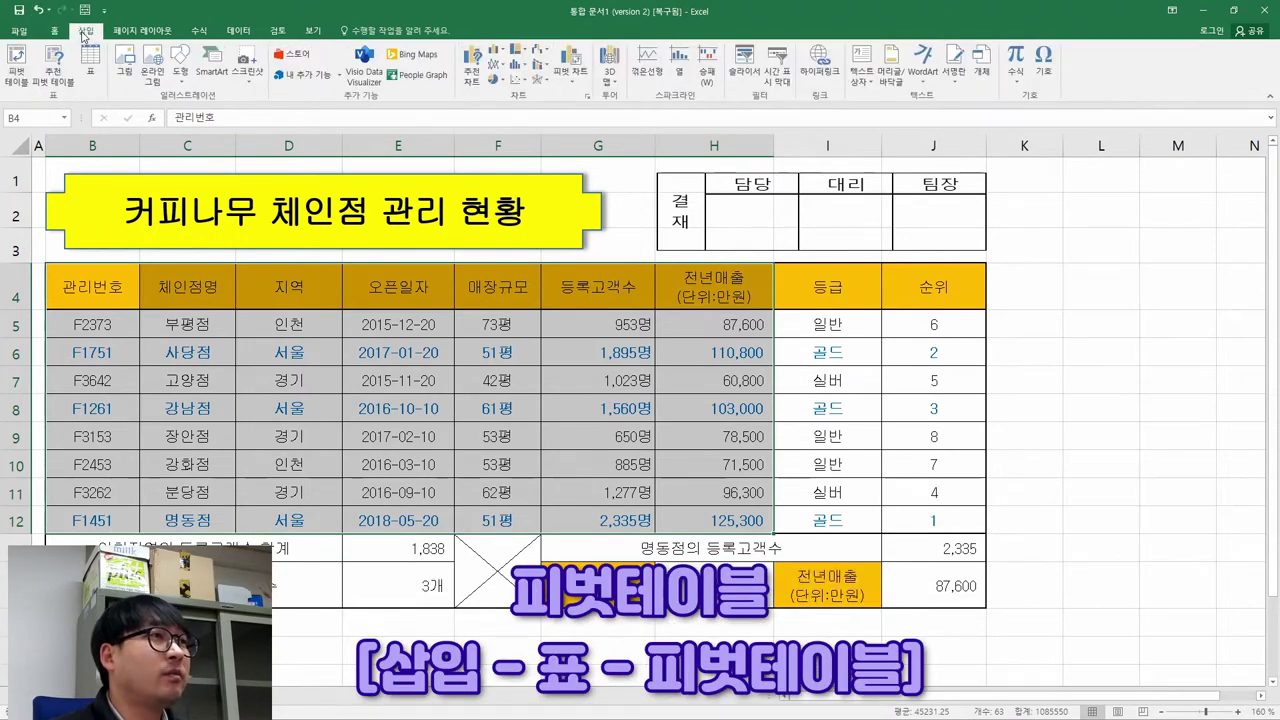
{"action": "left_click", "coordinate": [17, 72]}
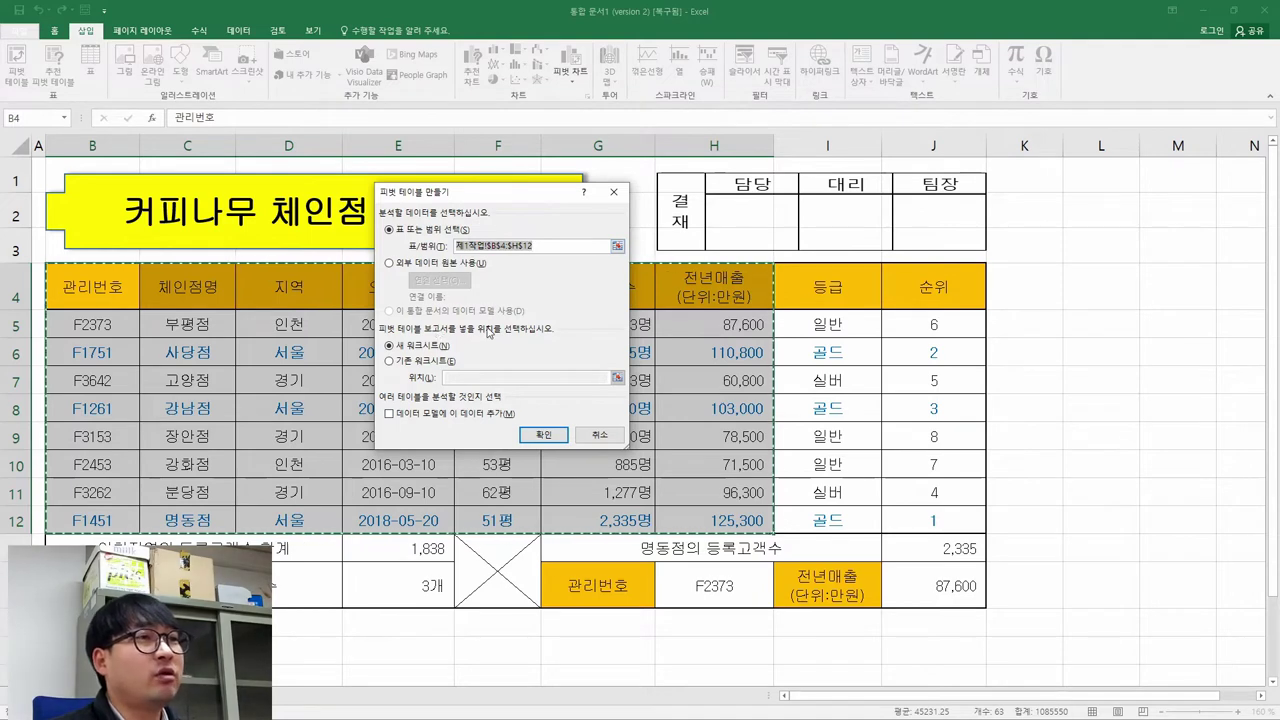
{"action": "left_click", "coordinate": [415, 364]}
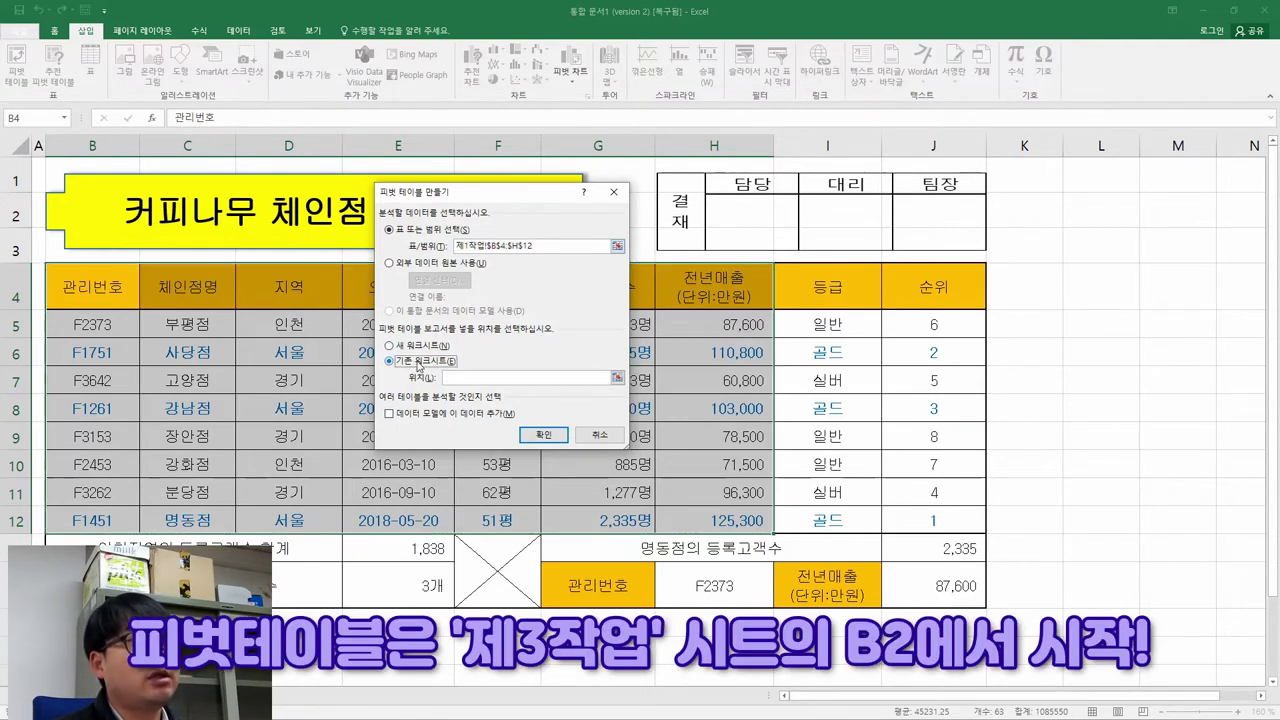
{"action": "left_click", "coordinate": [460, 377]}
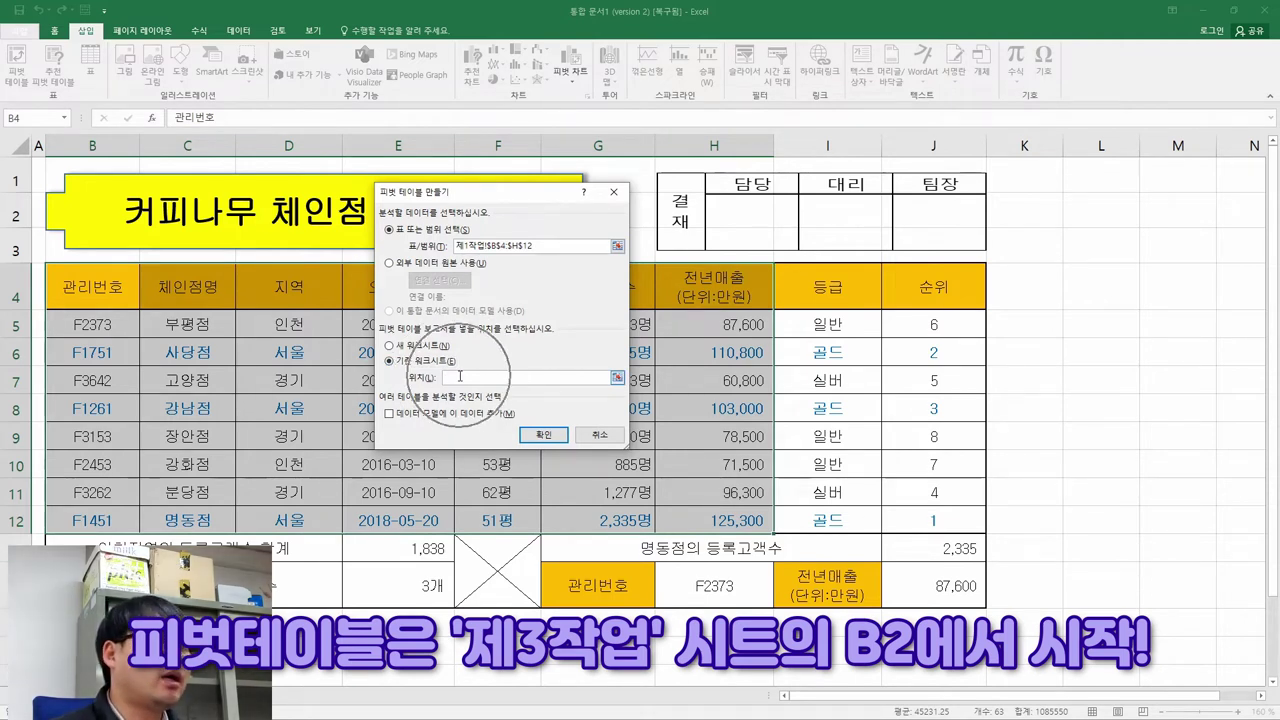
{"action": "key", "text": "ctrl+Page_Down"}
{"action": "key", "text": "ctrl+Page_Down"}
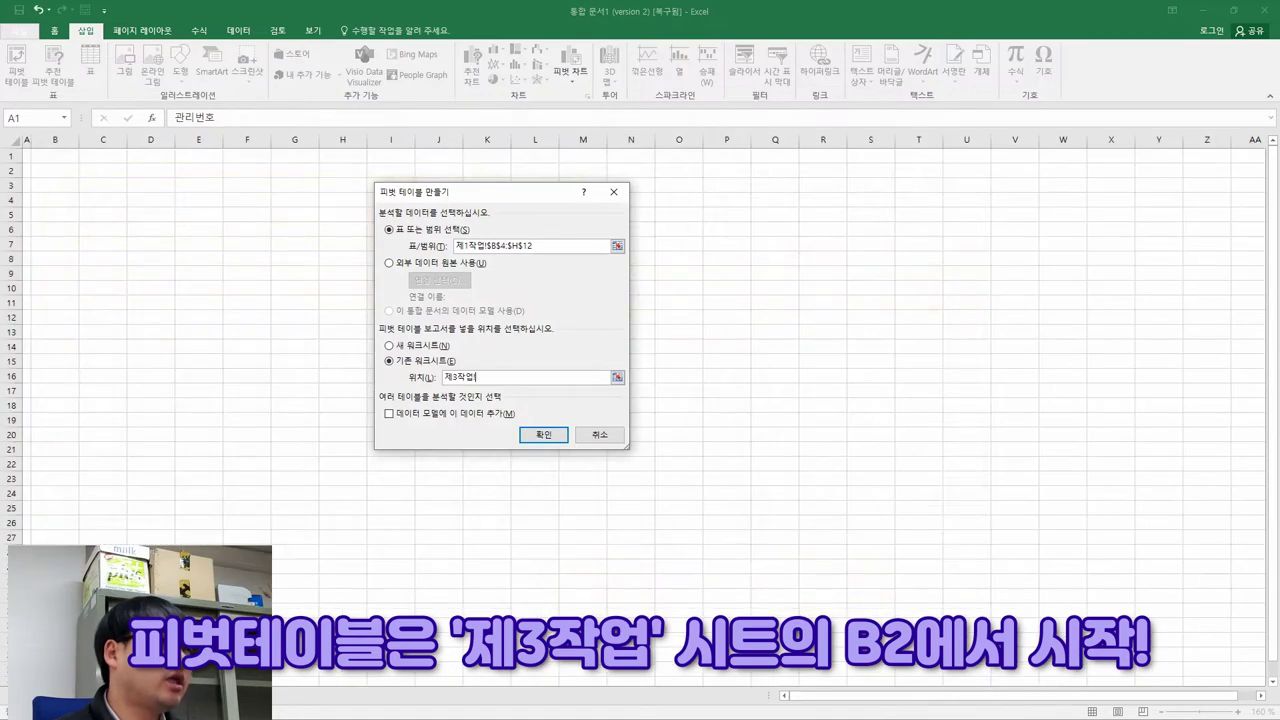
{"action": "left_click", "coordinate": [61, 168]}
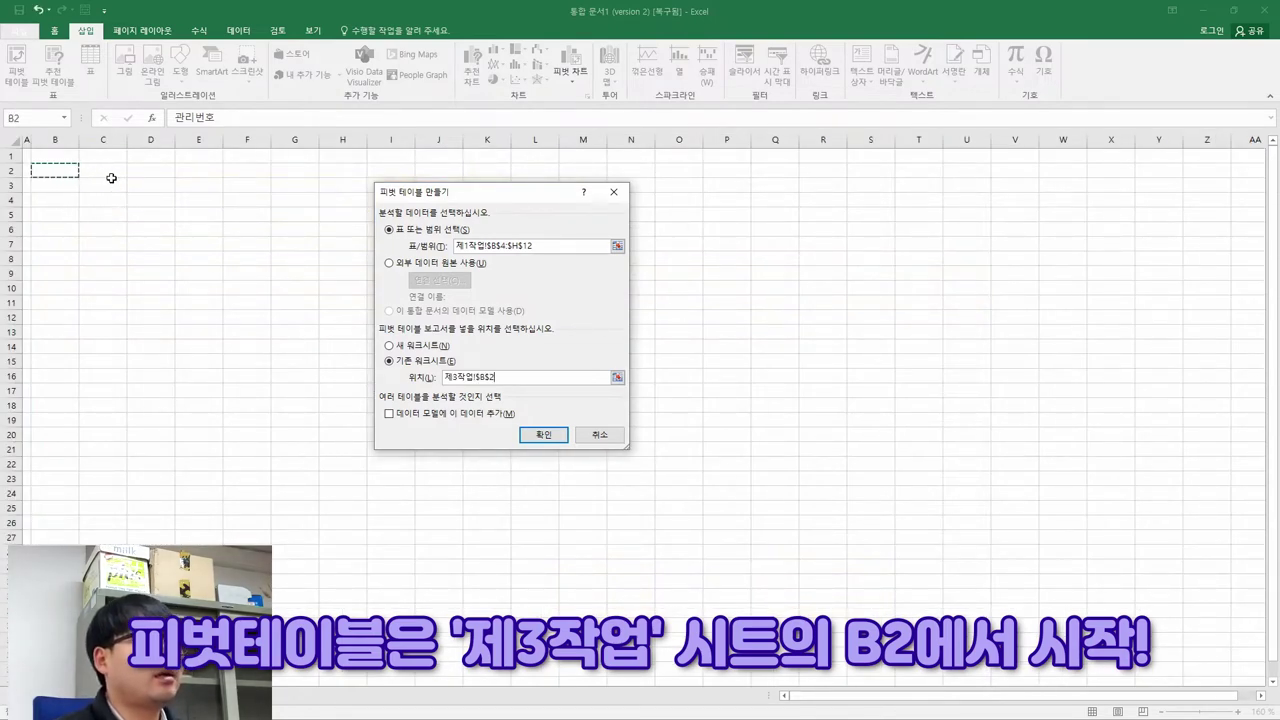
{"action": "key", "text": "alt+Tab"}
{"action": "key", "text": "alt+Tab"}
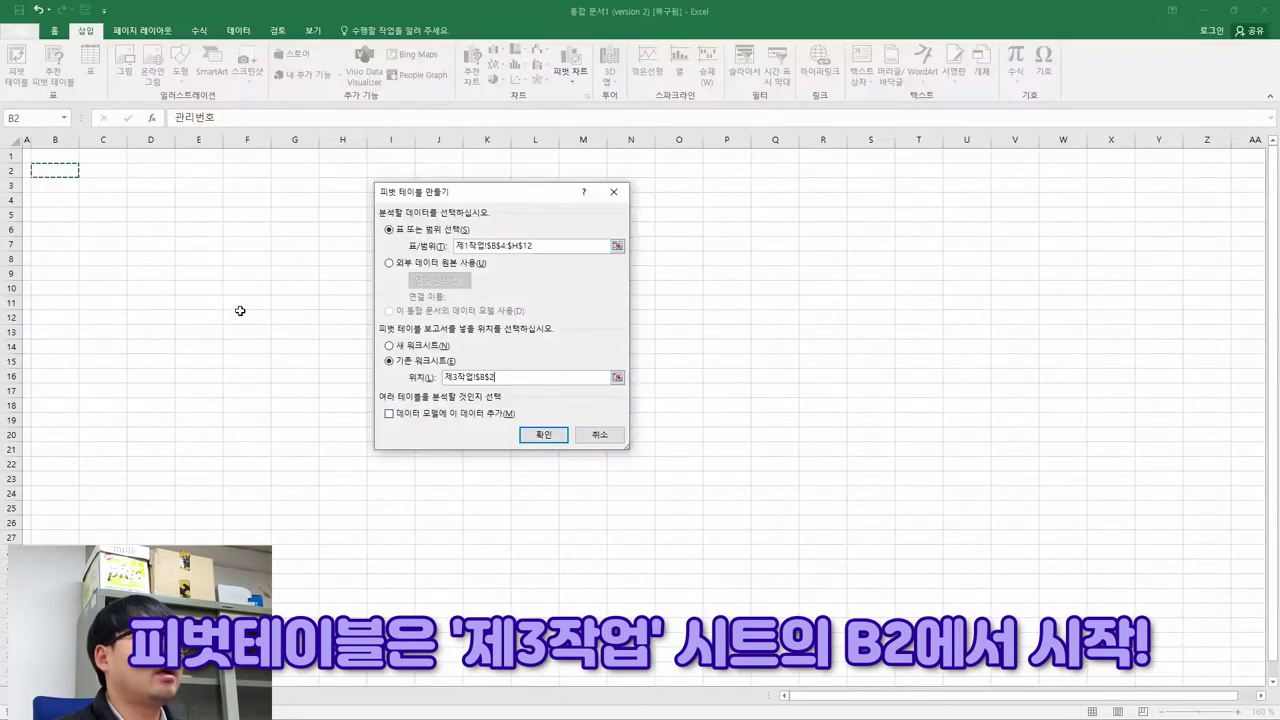
{"action": "left_click", "coordinate": [545, 437]}
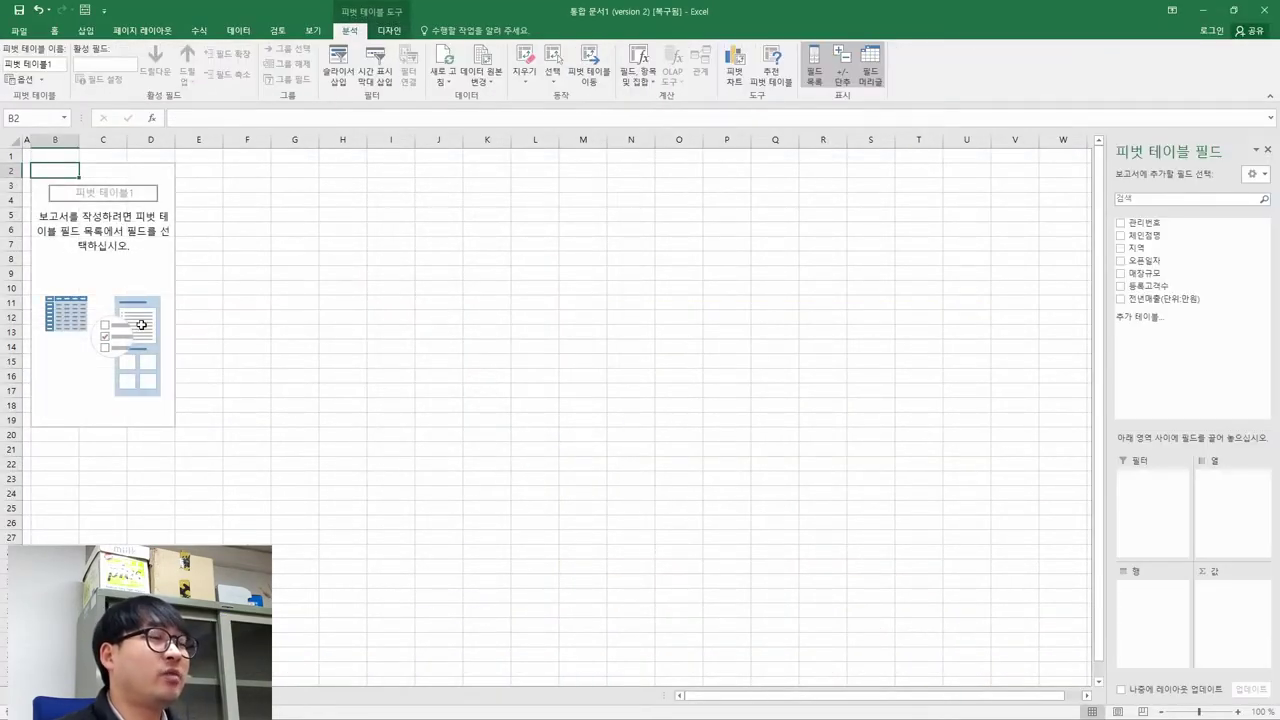
Step: Switch to the exam PDF in Acrobat Reader and examine the sample pivot table's header layout against the empty pivot table
{"action": "scroll", "coordinate": [266, 369], "scroll_direction": "up", "scroll_amount": 3, "text": "ctrl"}
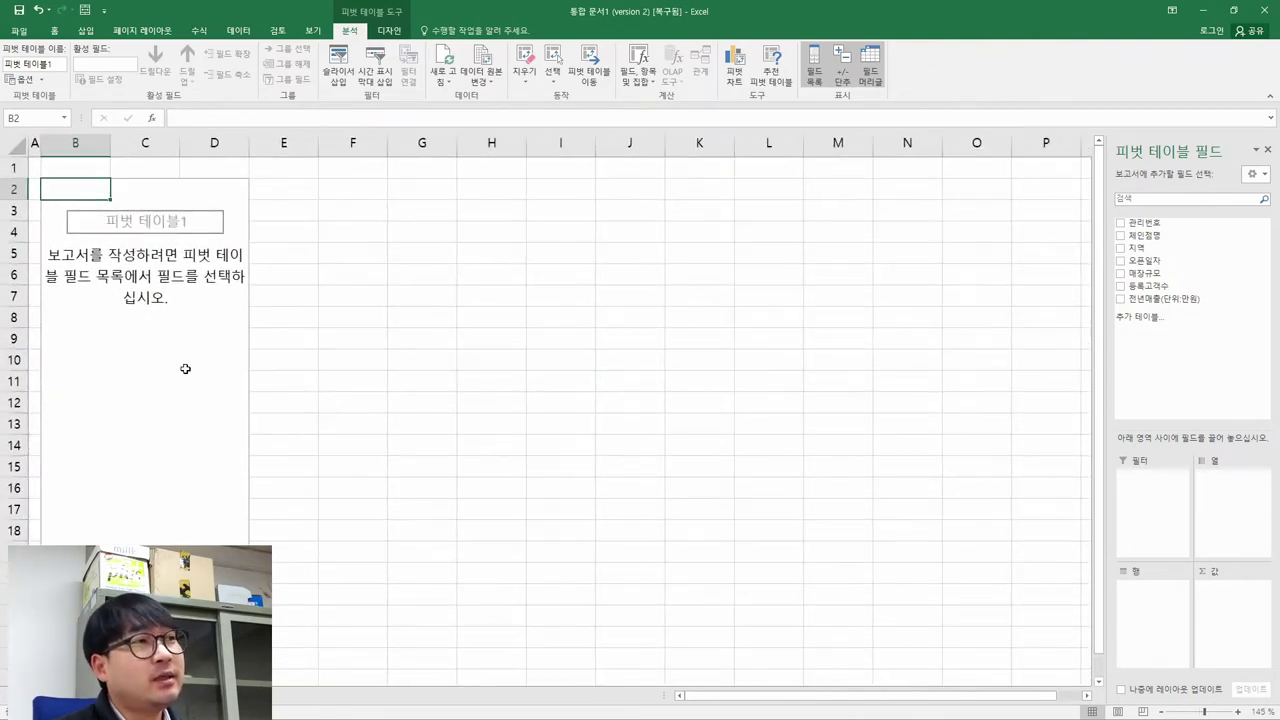
{"action": "key", "text": "alt+Tab"}
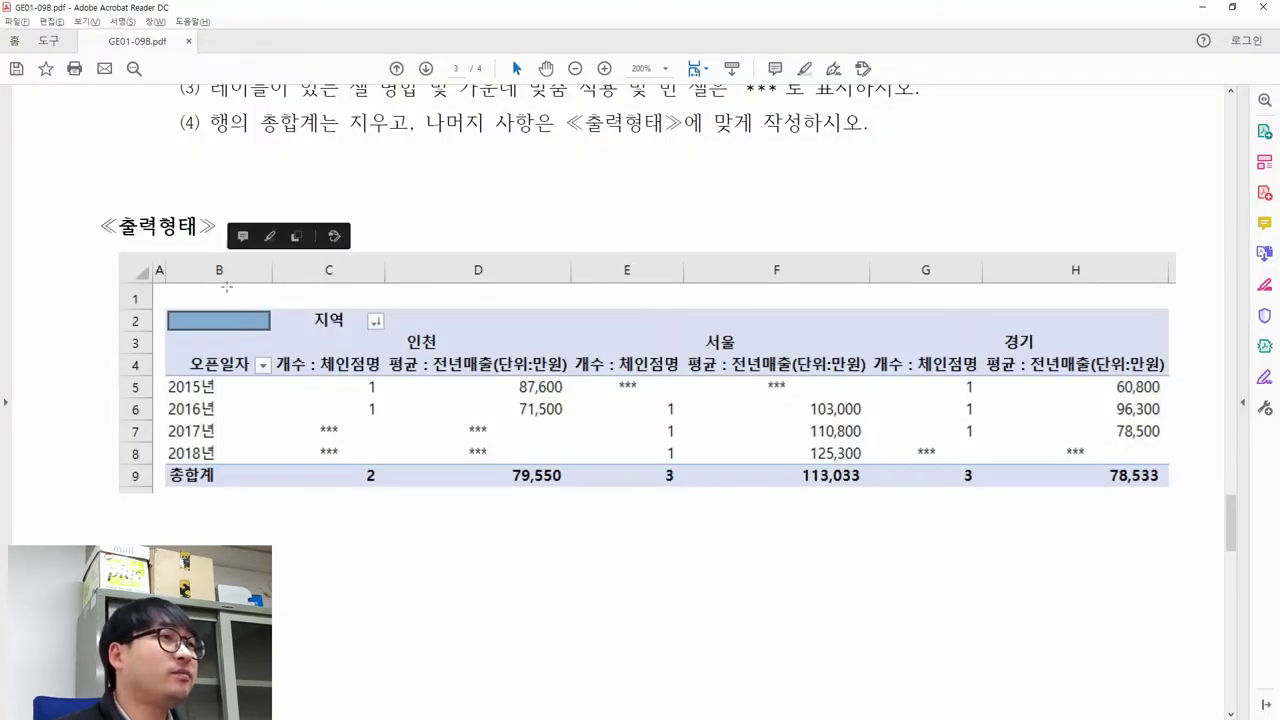
{"action": "left_click", "coordinate": [229, 333]}
{"action": "left_click_drag", "start_coordinate": [166, 315], "coordinate": [1157, 484]}
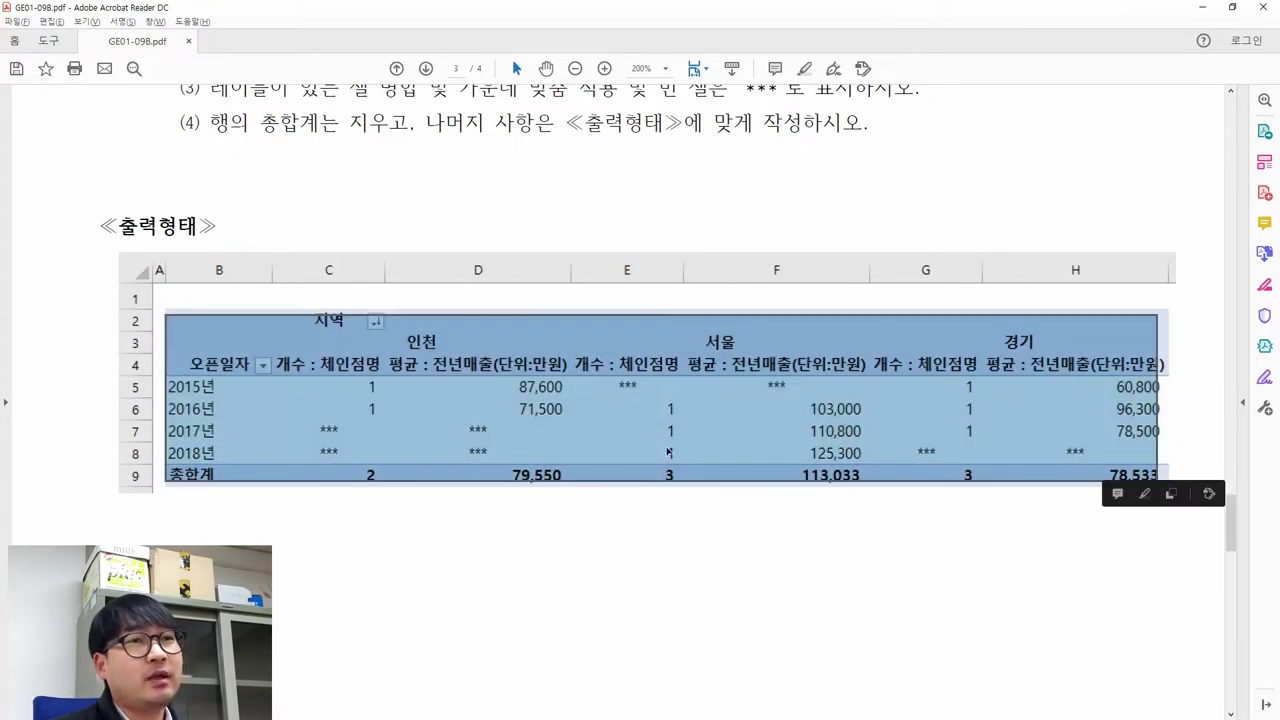
{"action": "left_click", "coordinate": [551, 447]}
{"action": "left_click_drag", "start_coordinate": [162, 313], "coordinate": [567, 380]}
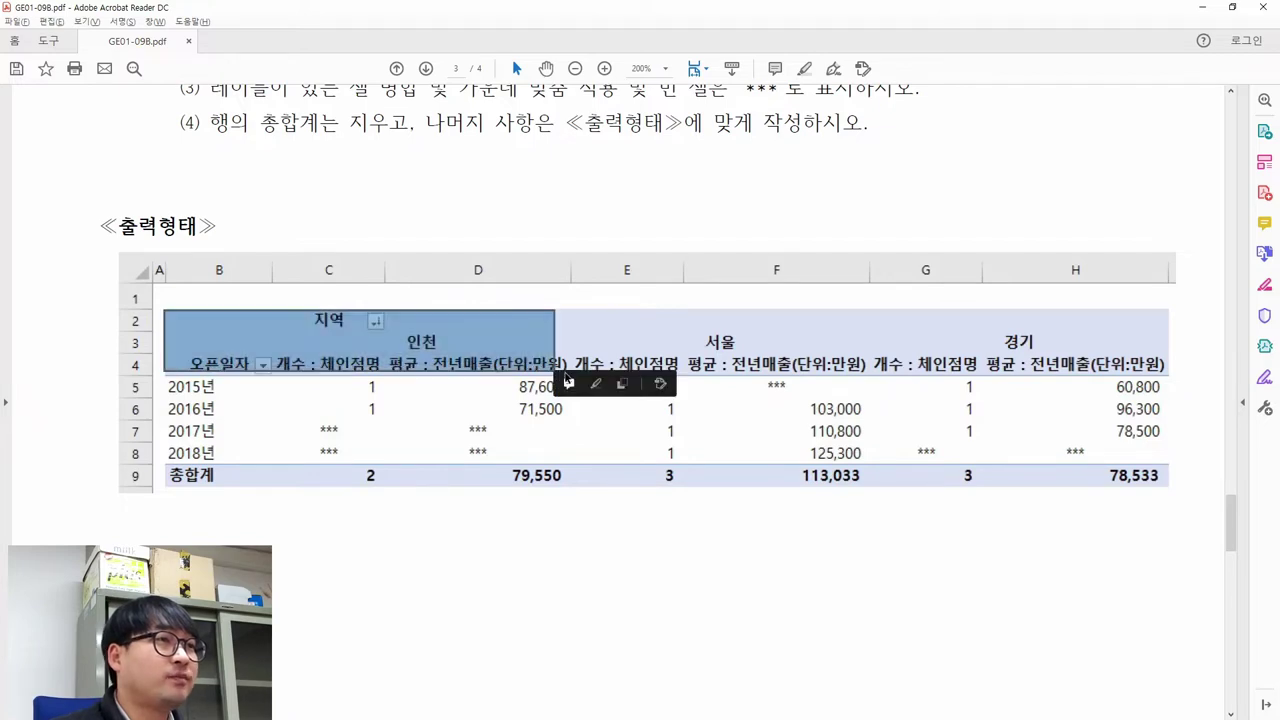
{"action": "key", "text": "alt+Tab"}
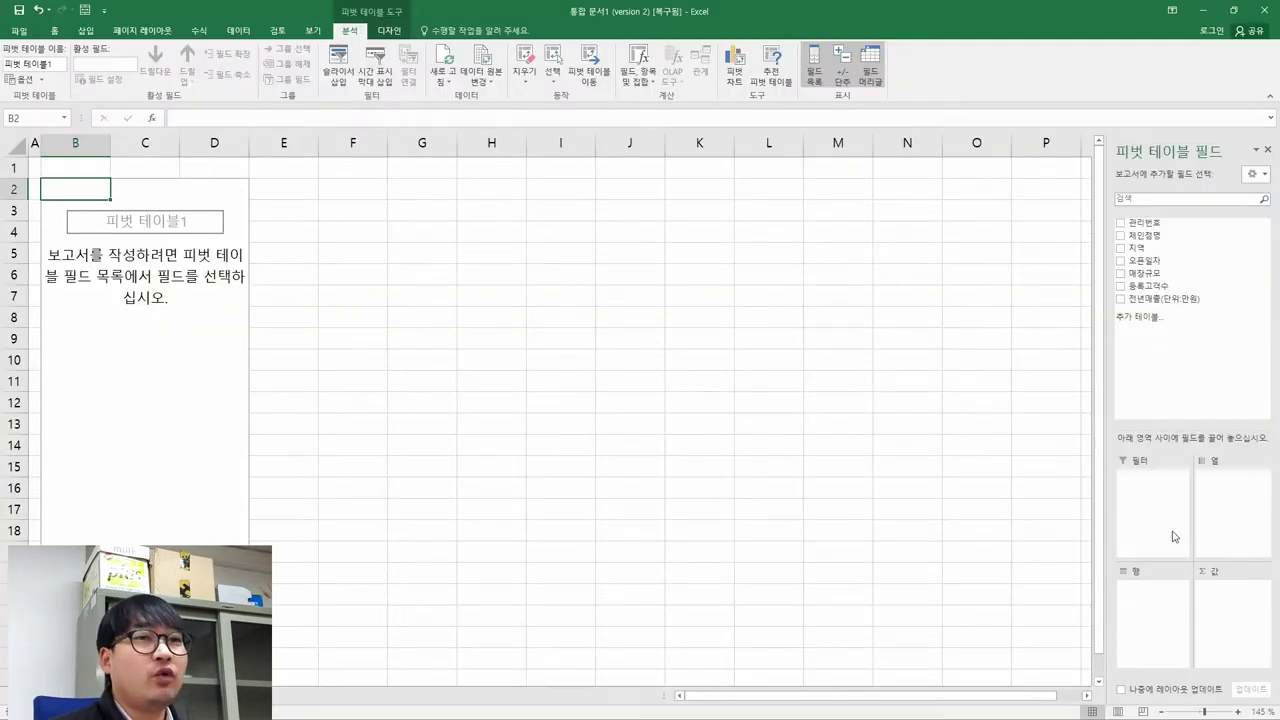
{"action": "key", "text": "alt+Tab"}
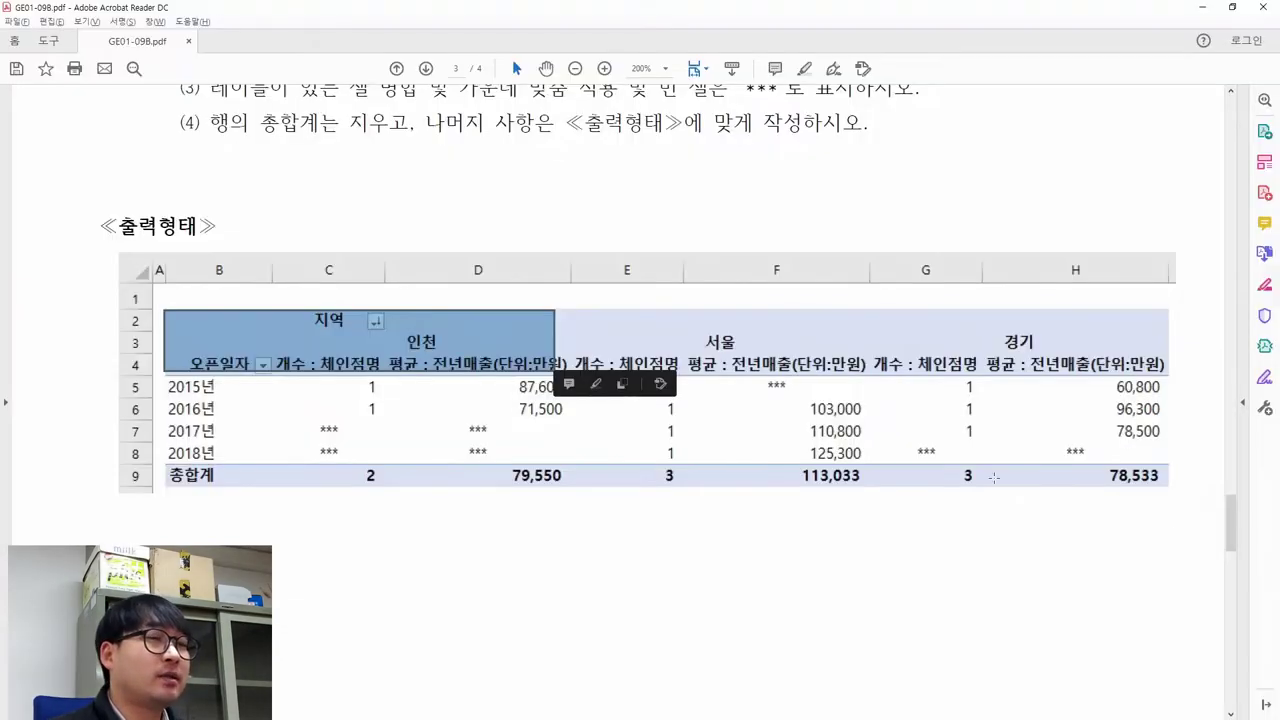
{"action": "left_click", "coordinate": [229, 358]}
{"action": "left_click_drag", "start_coordinate": [166, 312], "coordinate": [271, 333]}
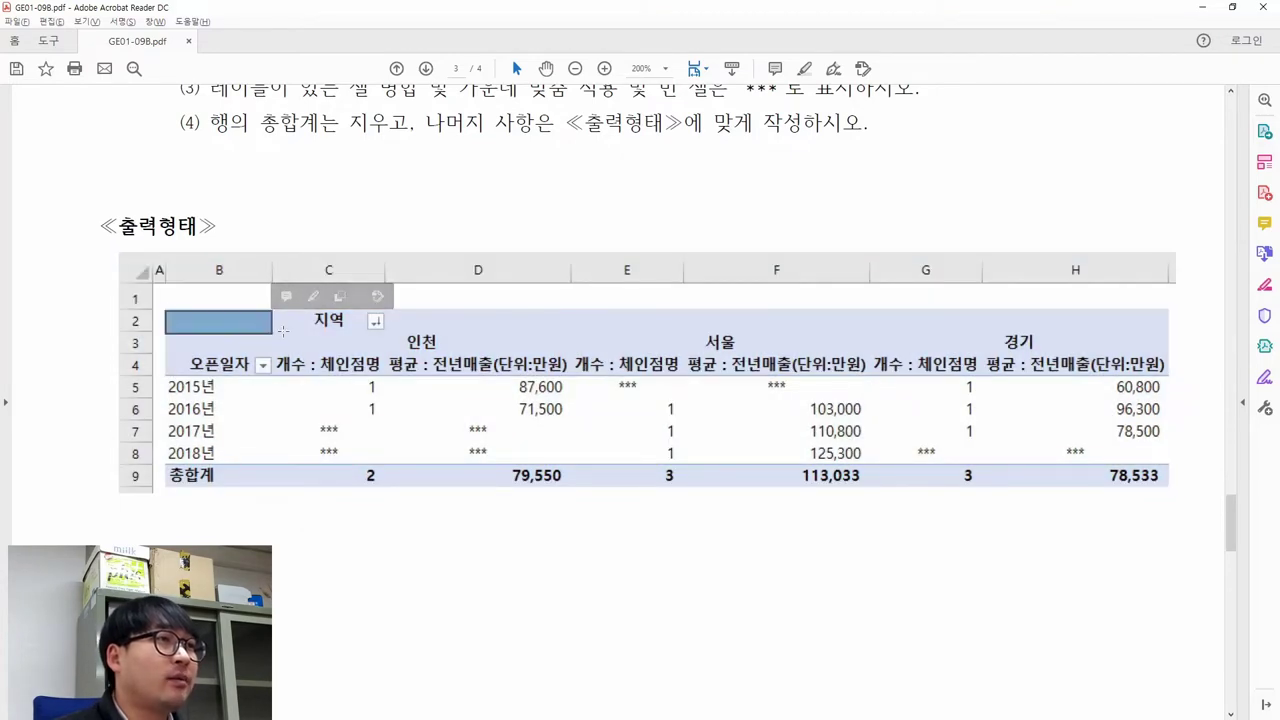
{"action": "left_click_drag", "start_coordinate": [378, 338], "coordinate": [273, 310]}
{"action": "left_click_drag", "start_coordinate": [176, 341], "coordinate": [390, 376]}
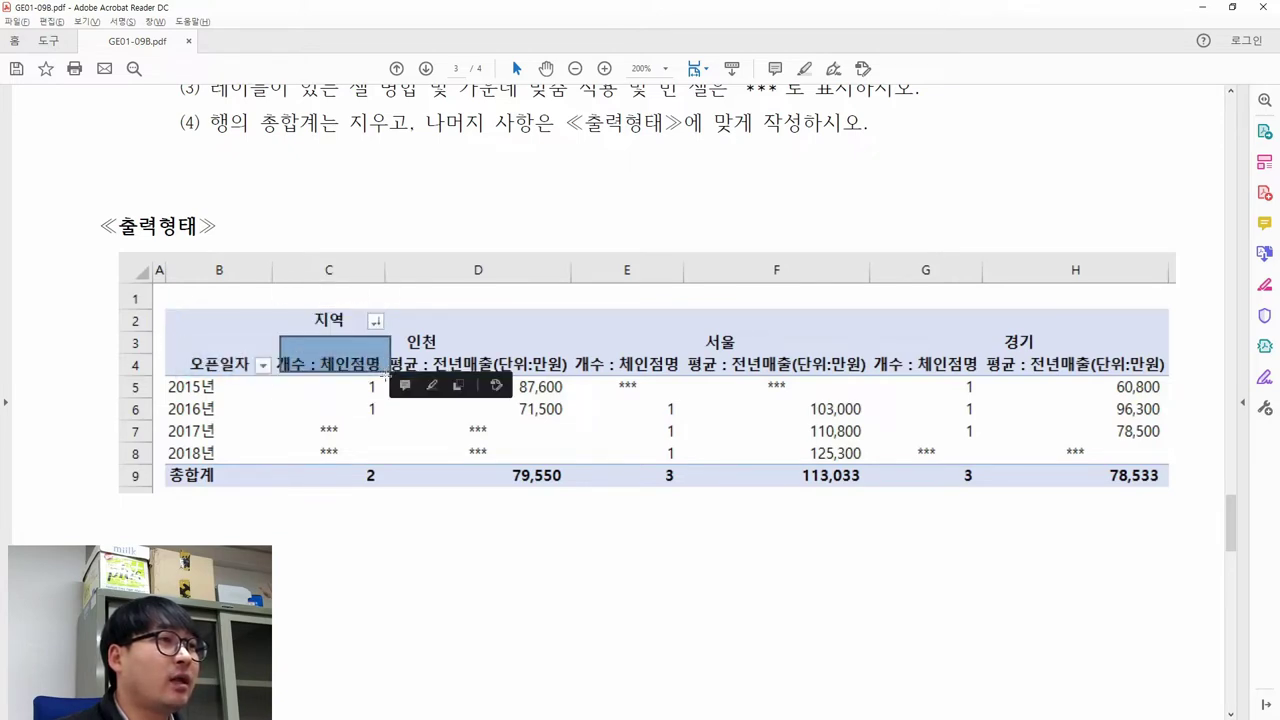
{"action": "key", "text": "alt+Tab"}
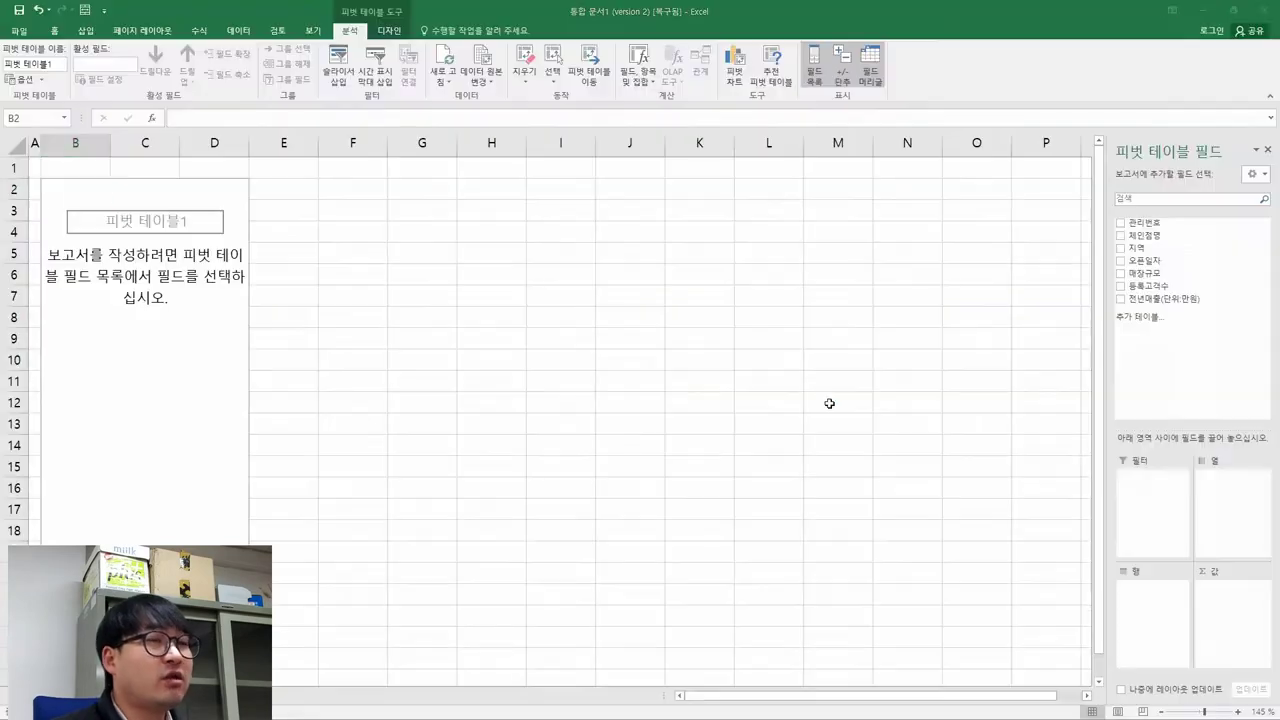
Step: Compare the pivot table's empty filter and value areas with the blank cell B2 in the PDF's sample output
{"action": "left_click", "coordinate": [1163, 528]}
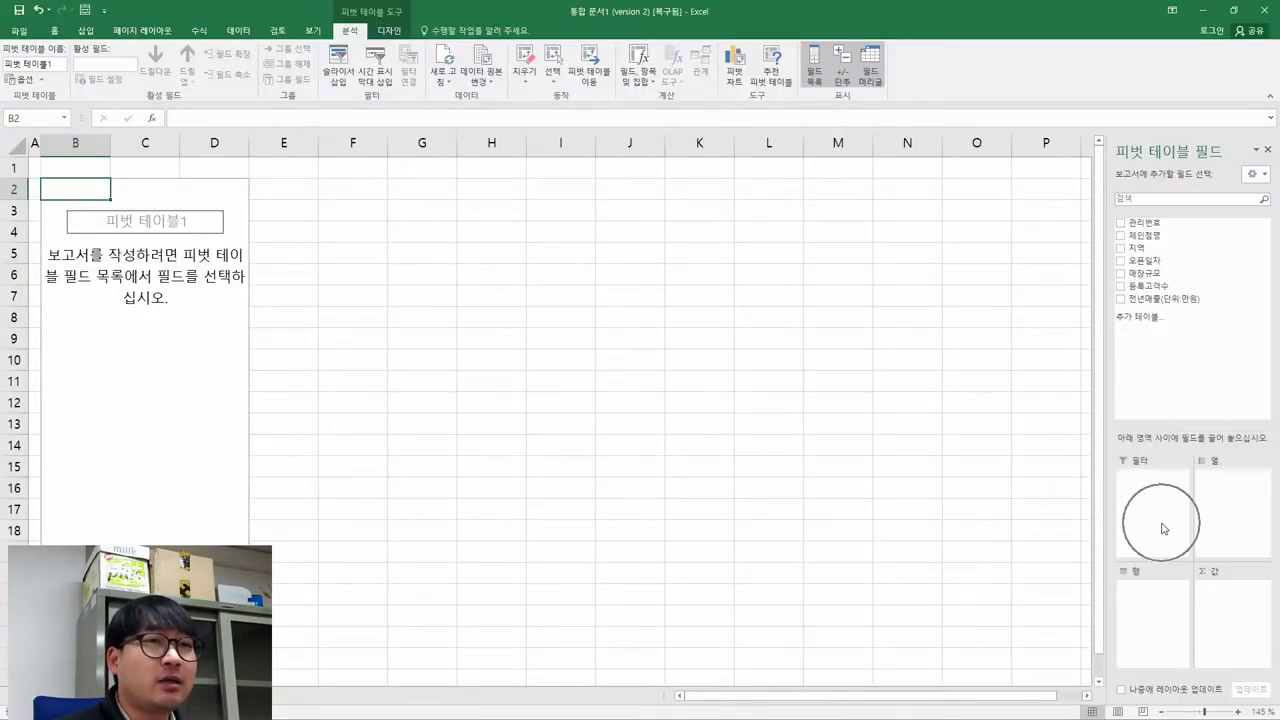
{"action": "left_click", "coordinate": [1214, 612]}
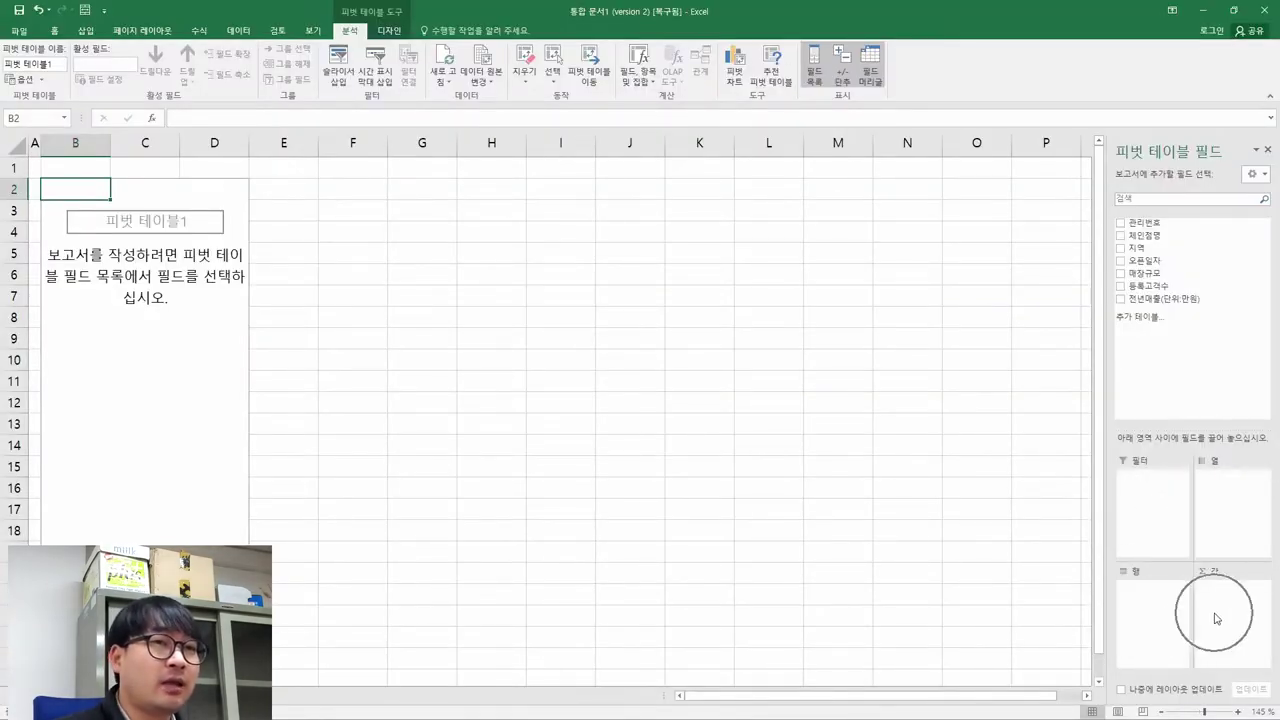
{"action": "key", "text": "alt+Tab"}
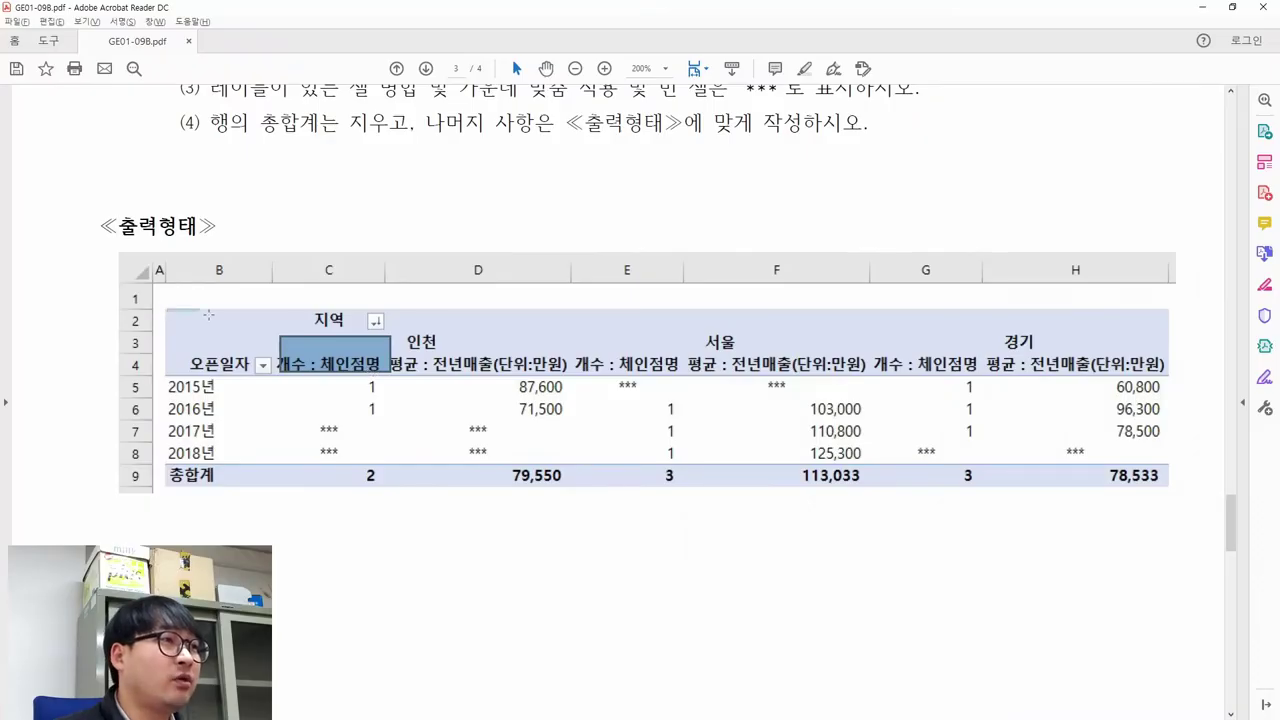
{"action": "left_click_drag", "start_coordinate": [208, 315], "coordinate": [270, 333]}
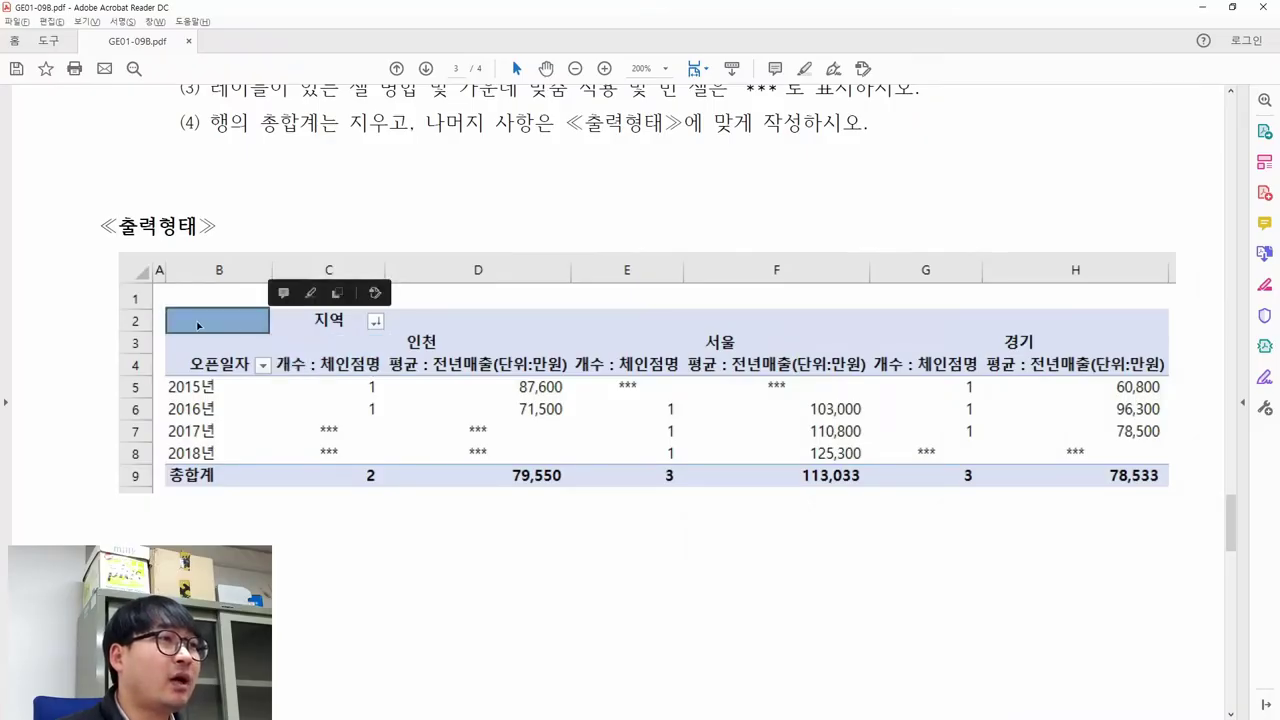
{"action": "key", "text": "alt+Tab"}
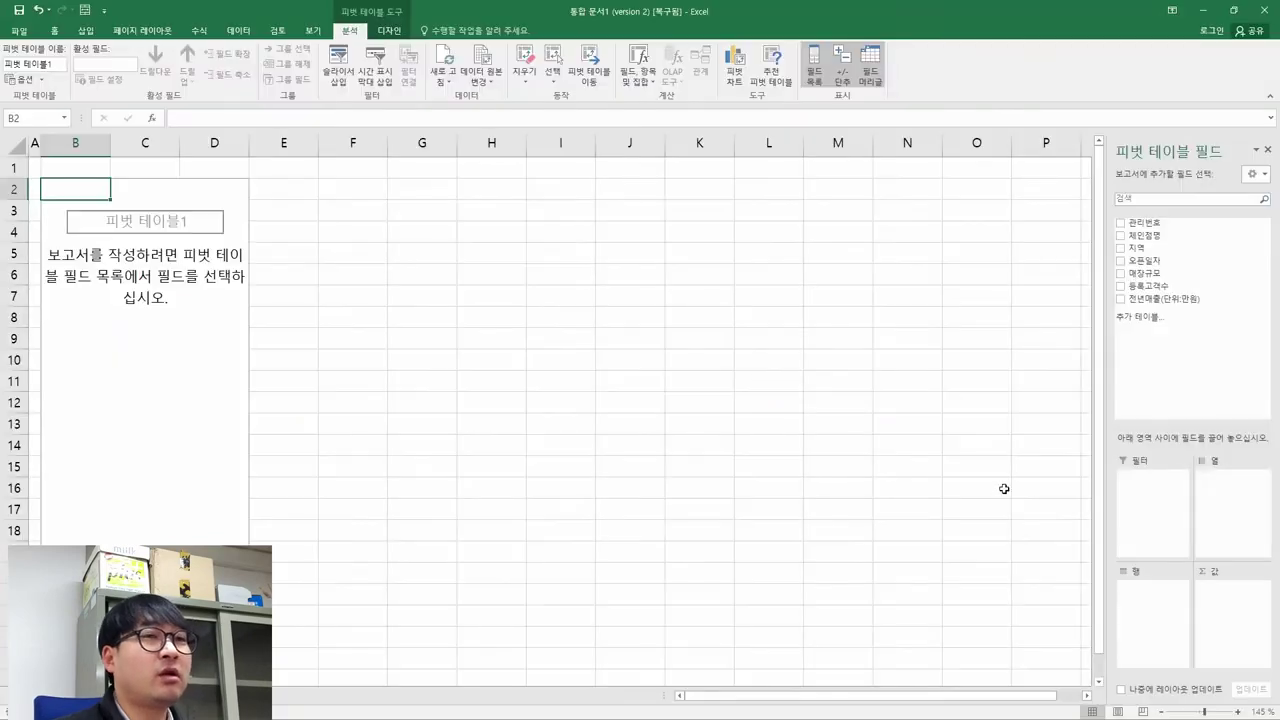
{"action": "left_click", "coordinate": [1155, 522]}
Step: Check the 지역 header in the PDF's sample output and add the 지역 field to the pivot table's columns
{"action": "key", "text": "alt+Tab"}
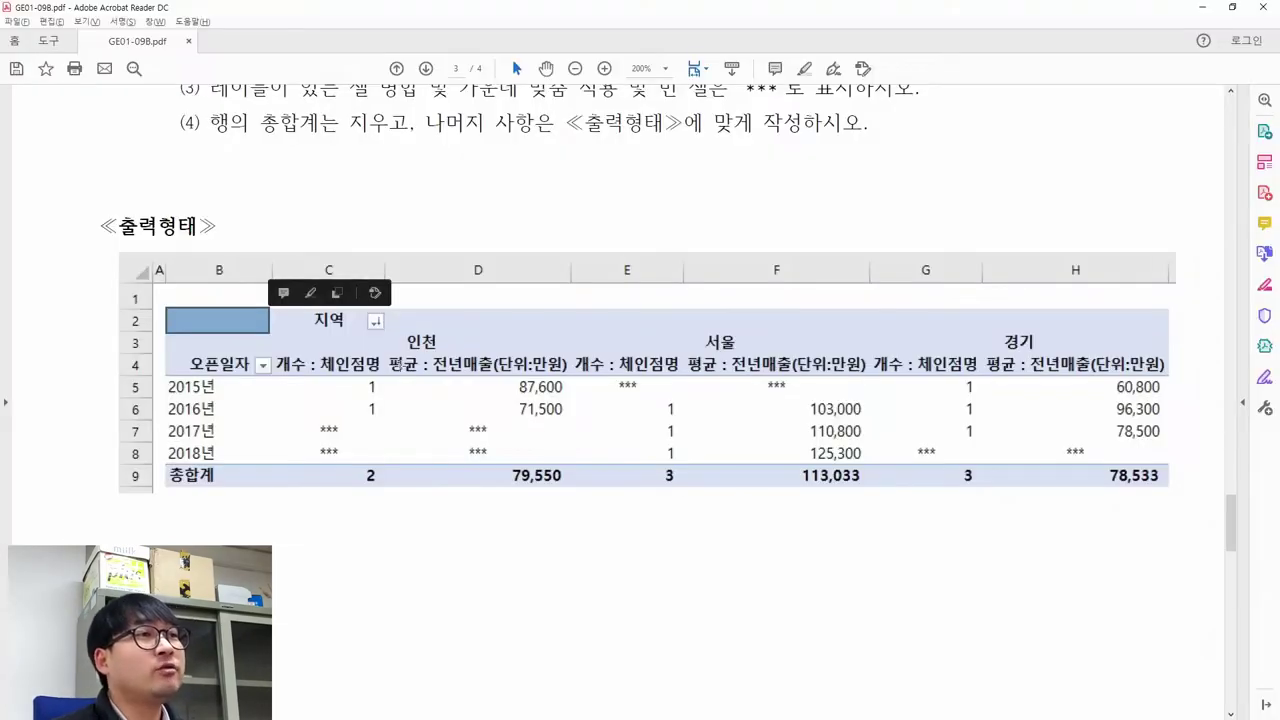
{"action": "left_click_drag", "start_coordinate": [273, 306], "coordinate": [366, 337]}
{"action": "key", "text": "alt+Tab"}
{"action": "left_click", "coordinate": [1233, 513]}
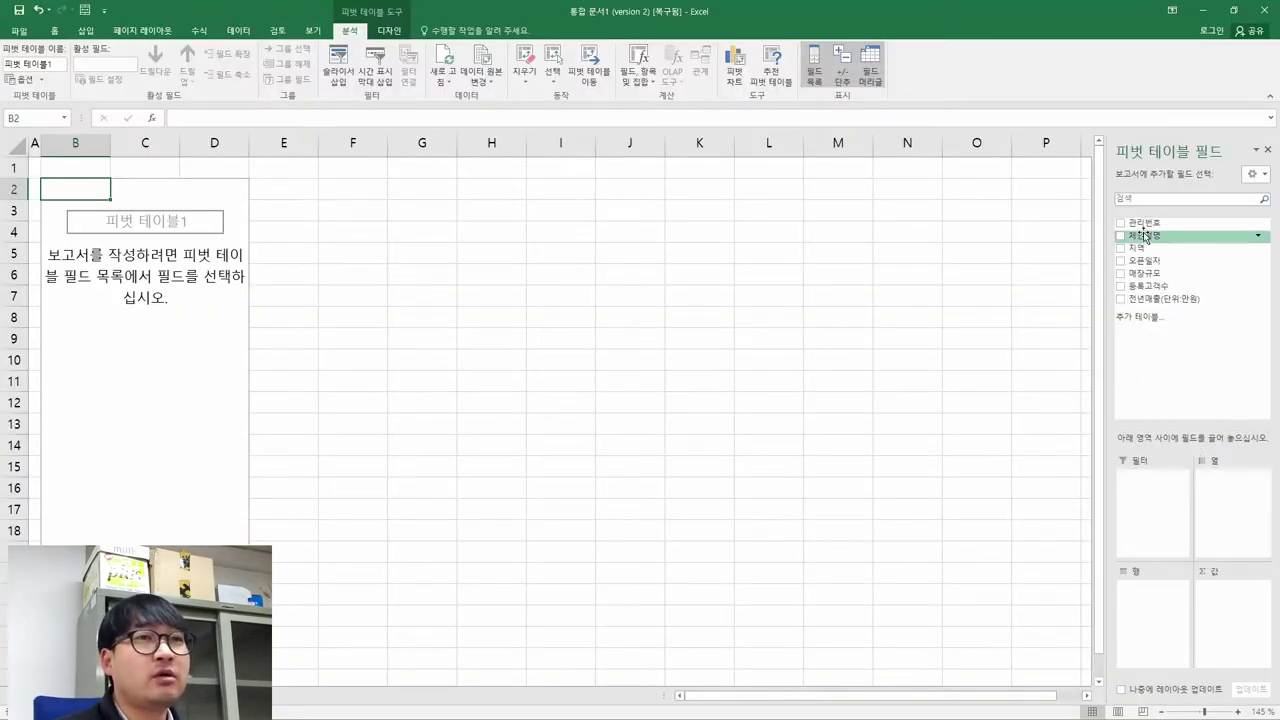
{"action": "left_click_drag", "start_coordinate": [1140, 249], "coordinate": [1226, 493]}
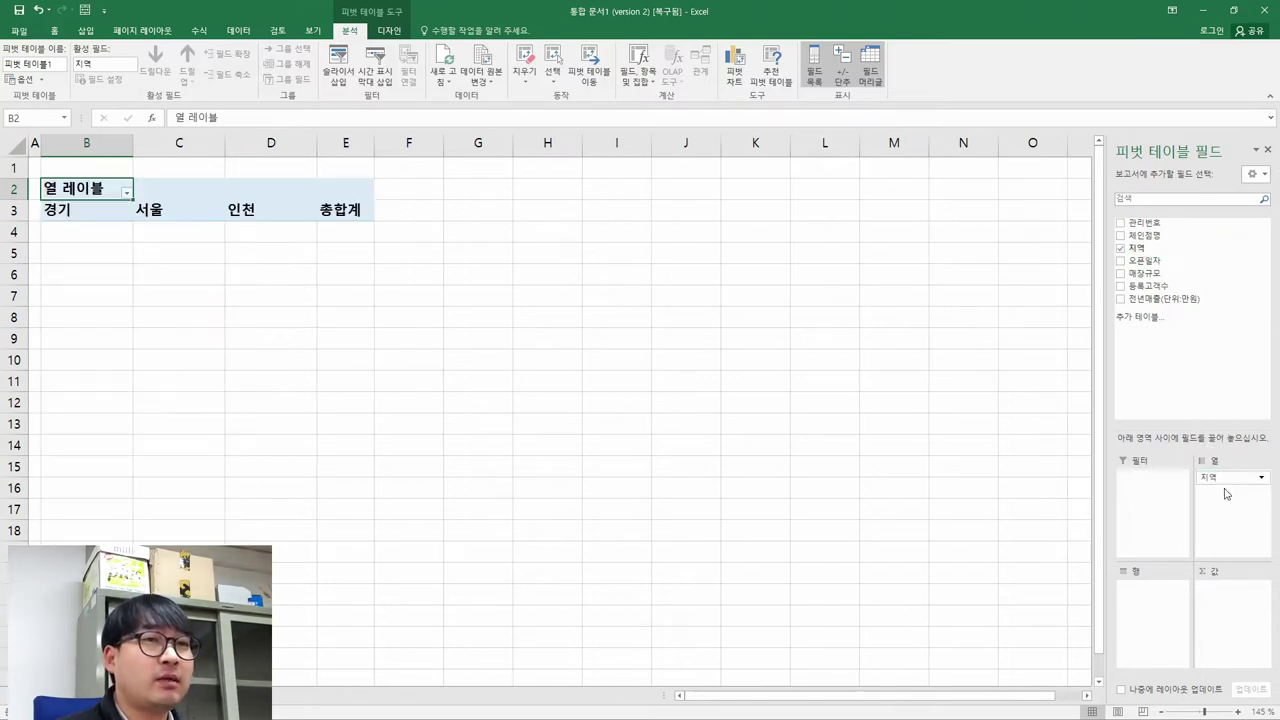
Step: Check the 오픈일자 header in the PDF's sample output and add the 오픈일자 field to the pivot table's rows
{"action": "key", "text": "alt+Tab"}
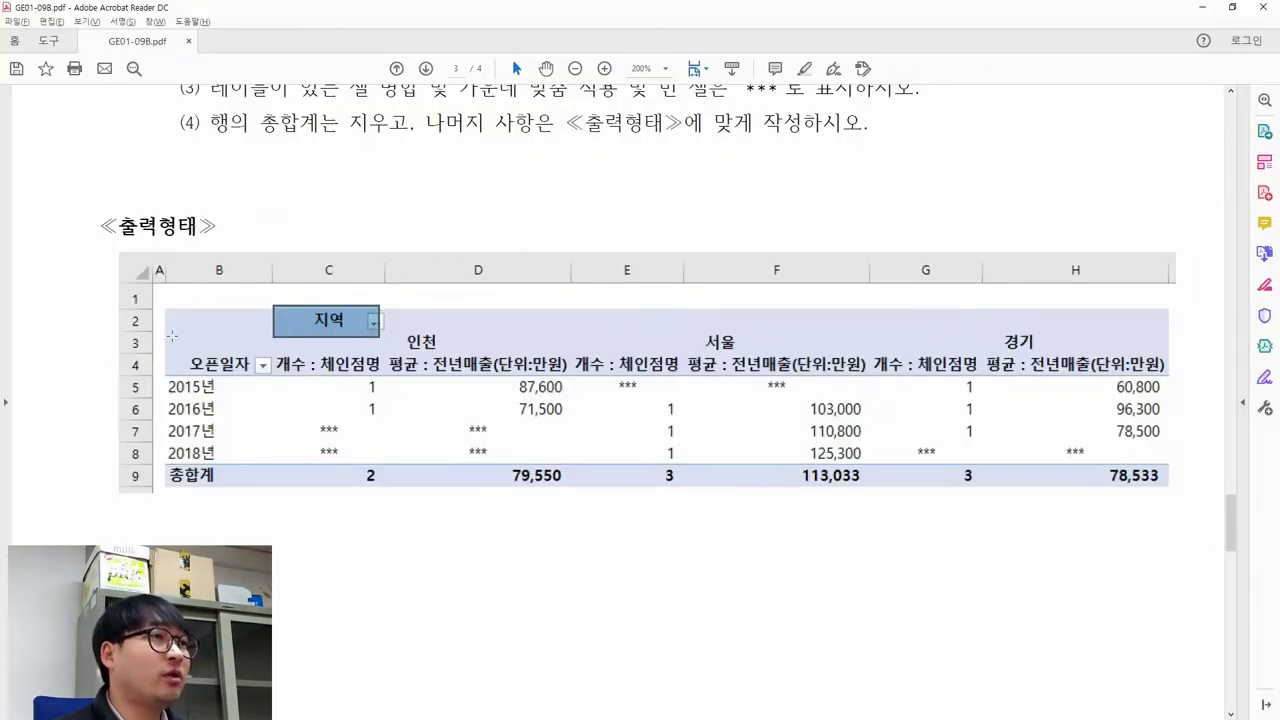
{"action": "left_click_drag", "start_coordinate": [180, 349], "coordinate": [262, 380]}
{"action": "key", "text": "alt+Tab"}
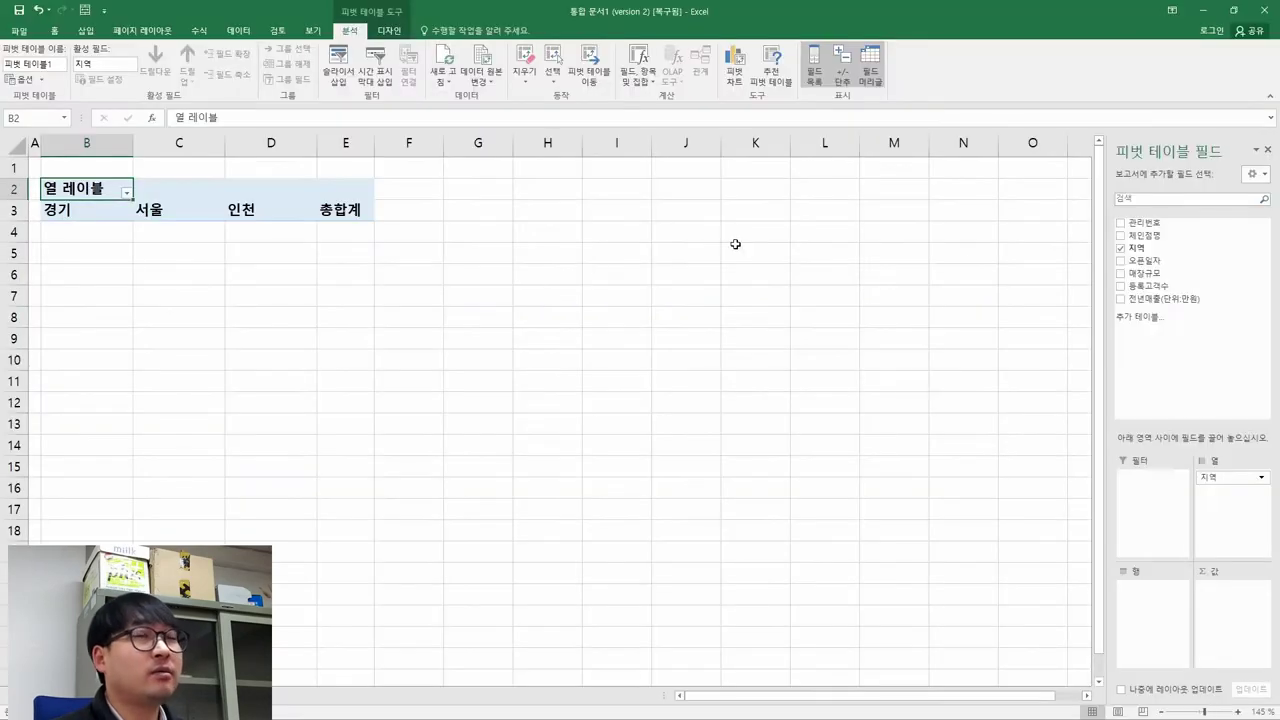
{"action": "left_click_drag", "start_coordinate": [1148, 261], "coordinate": [1140, 617]}
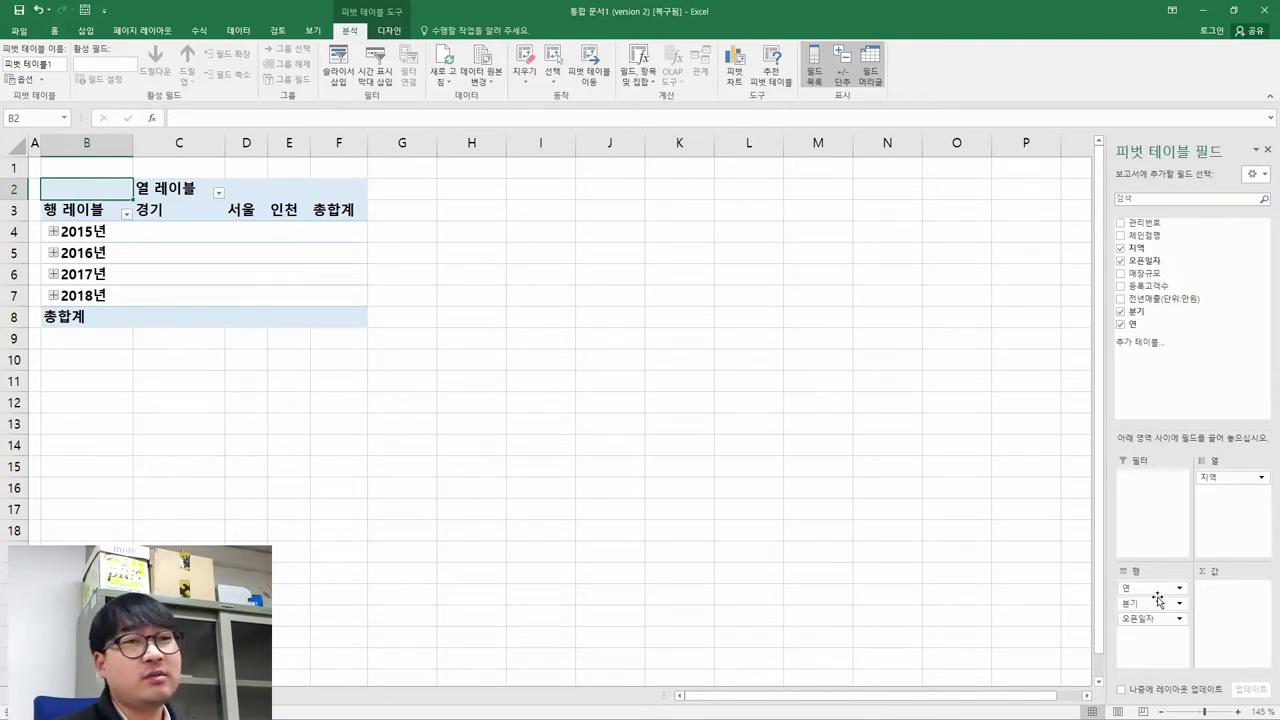
Step: Check the value headers in the PDF's sample output and add the 체인점명 field to the pivot table's values as a count
{"action": "key", "text": "alt+Tab"}
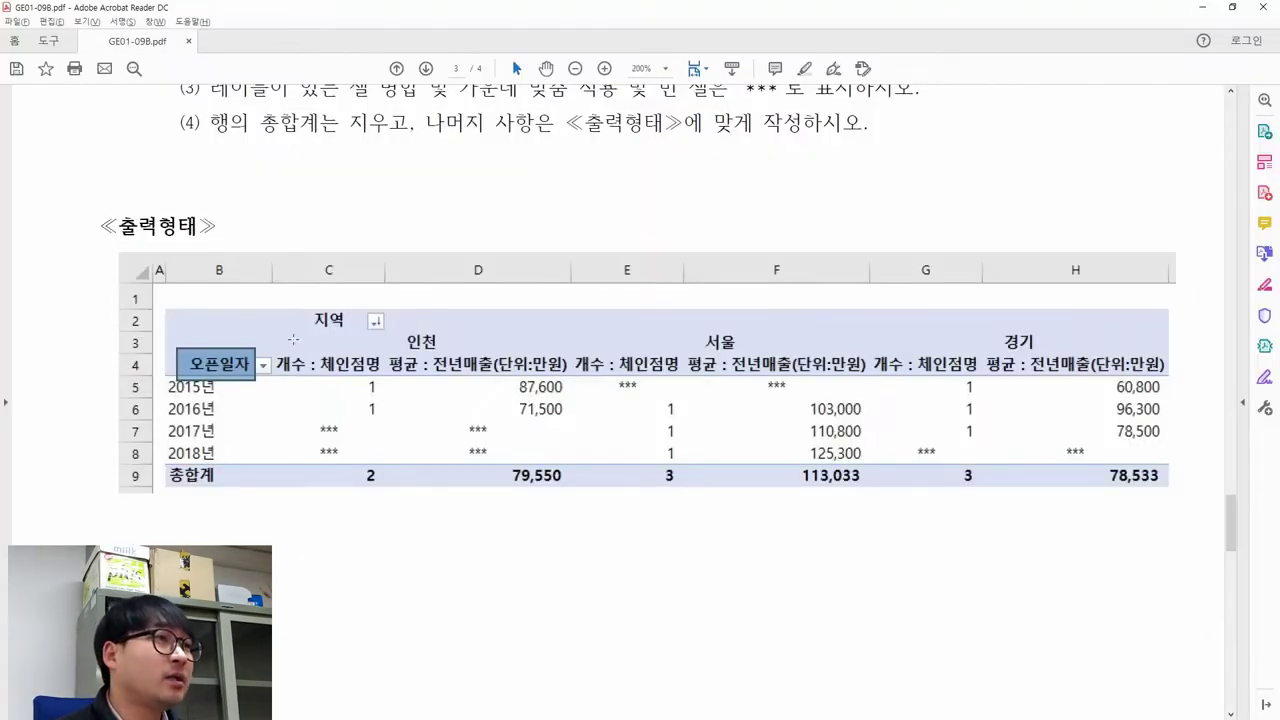
{"action": "left_click_drag", "start_coordinate": [278, 364], "coordinate": [572, 378]}
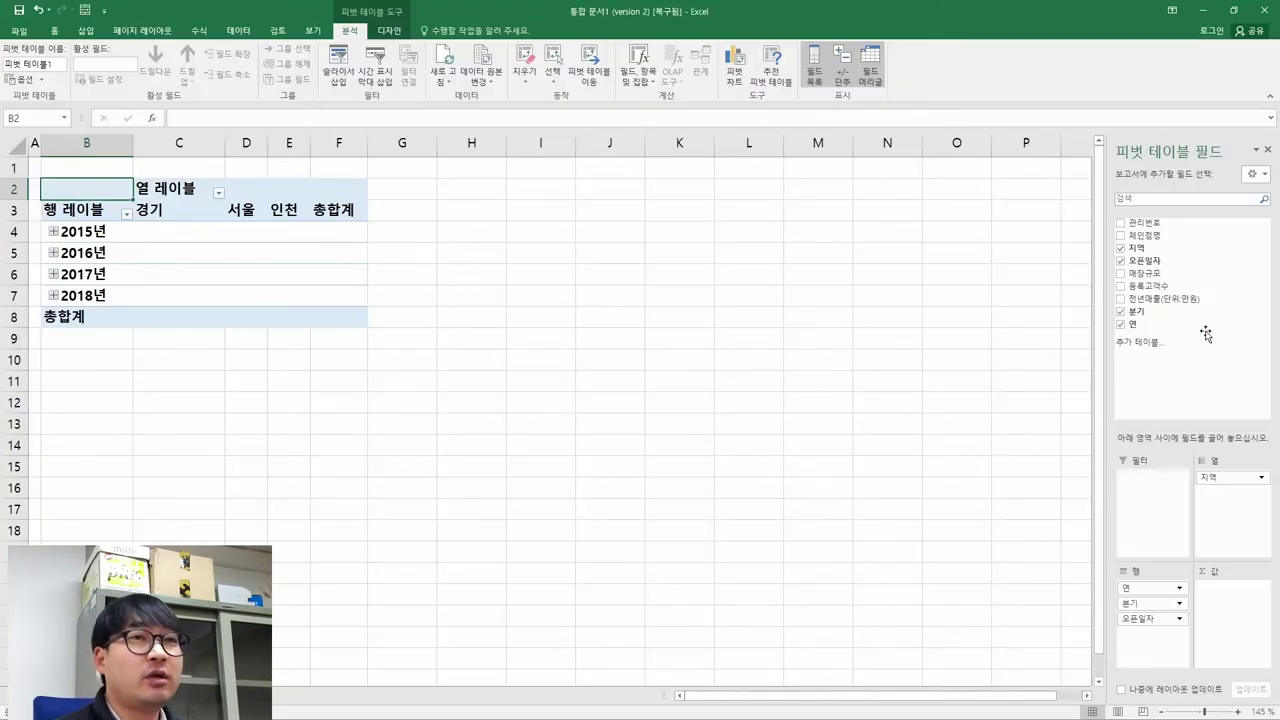
{"action": "left_click_drag", "start_coordinate": [1150, 236], "coordinate": [1228, 593]}
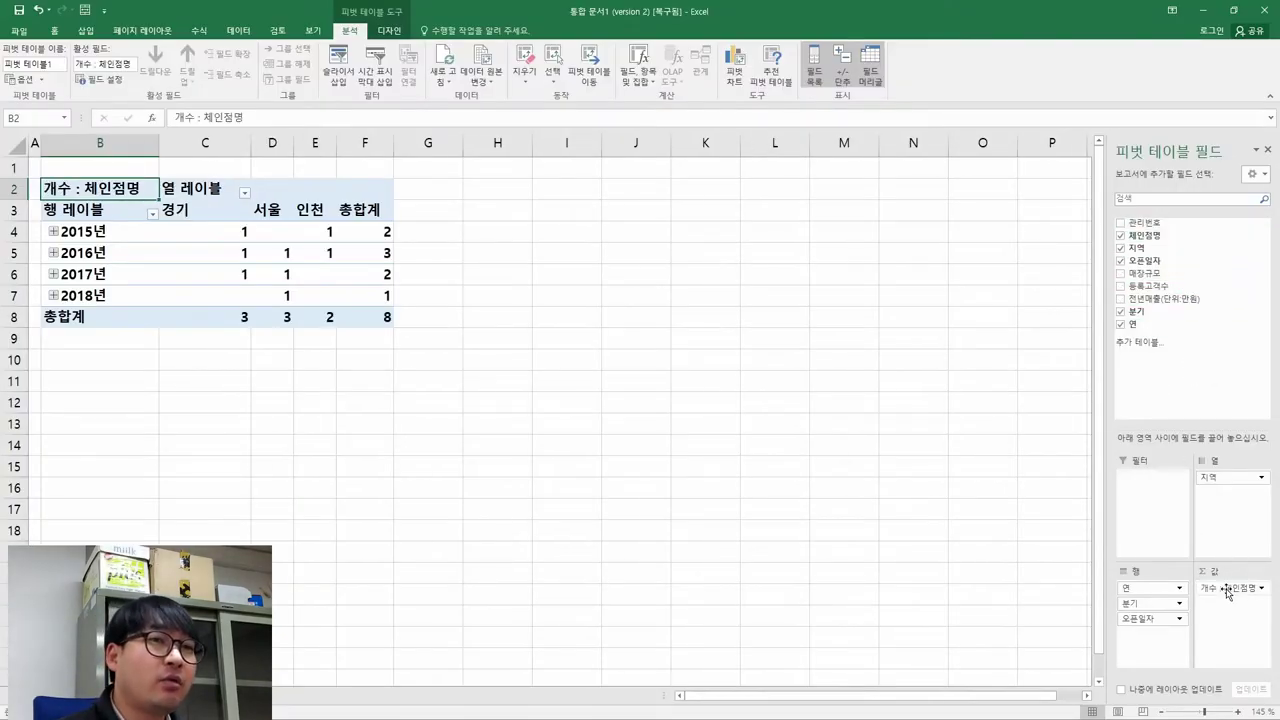
{"action": "left_click", "coordinate": [1226, 603]}
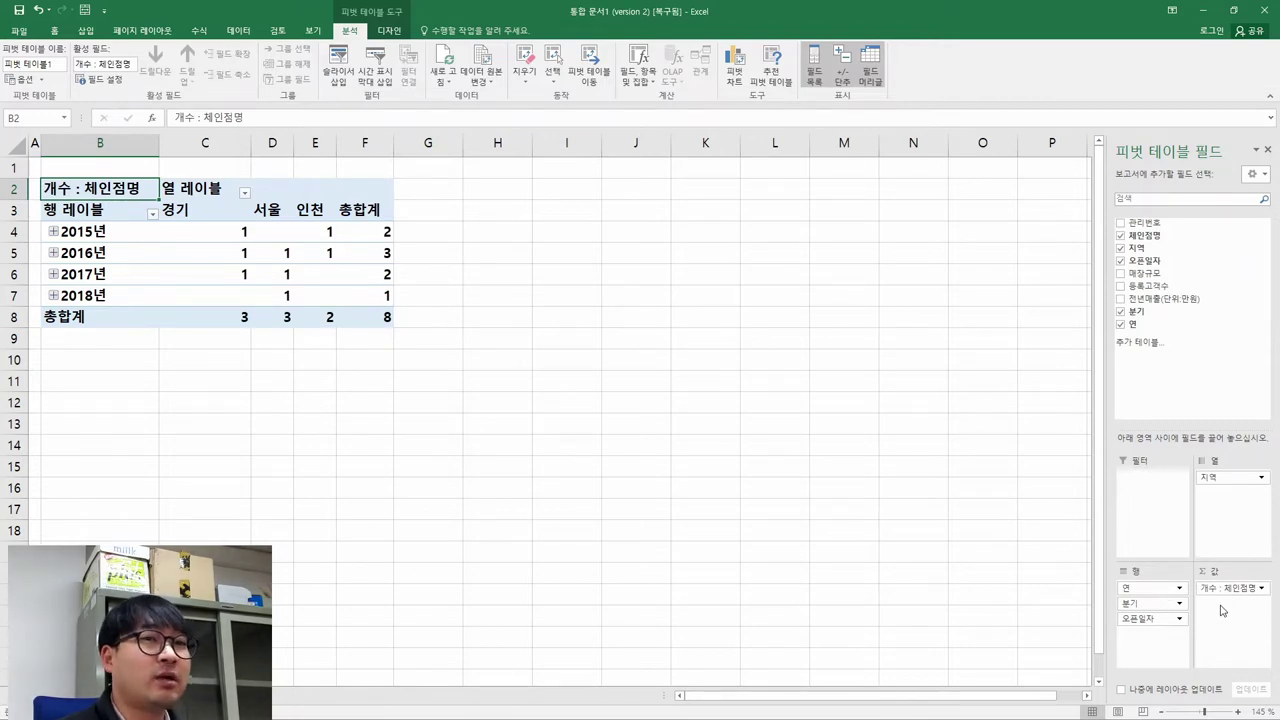
Step: Check the second value header in the PDF's sample output and add the 전년매출(단위:만원) field to the pivot table's values
{"action": "key", "text": "alt+Tab"}
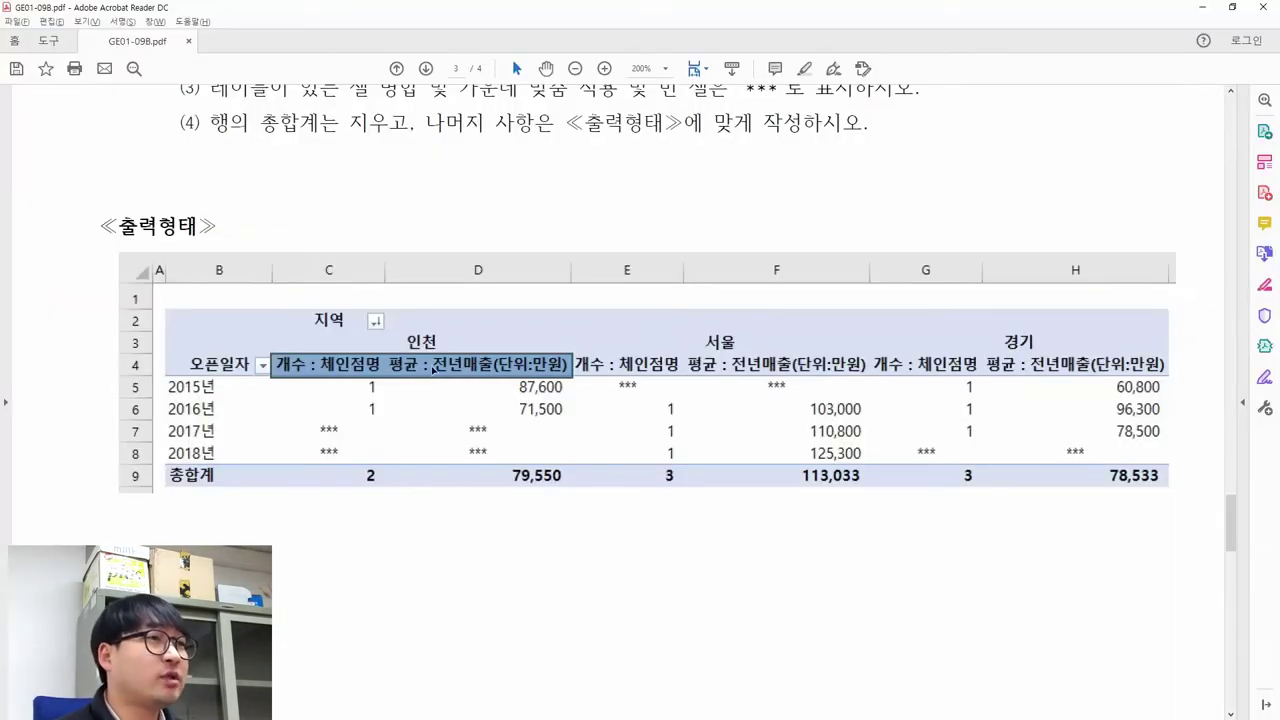
{"action": "key", "text": "alt+Tab"}
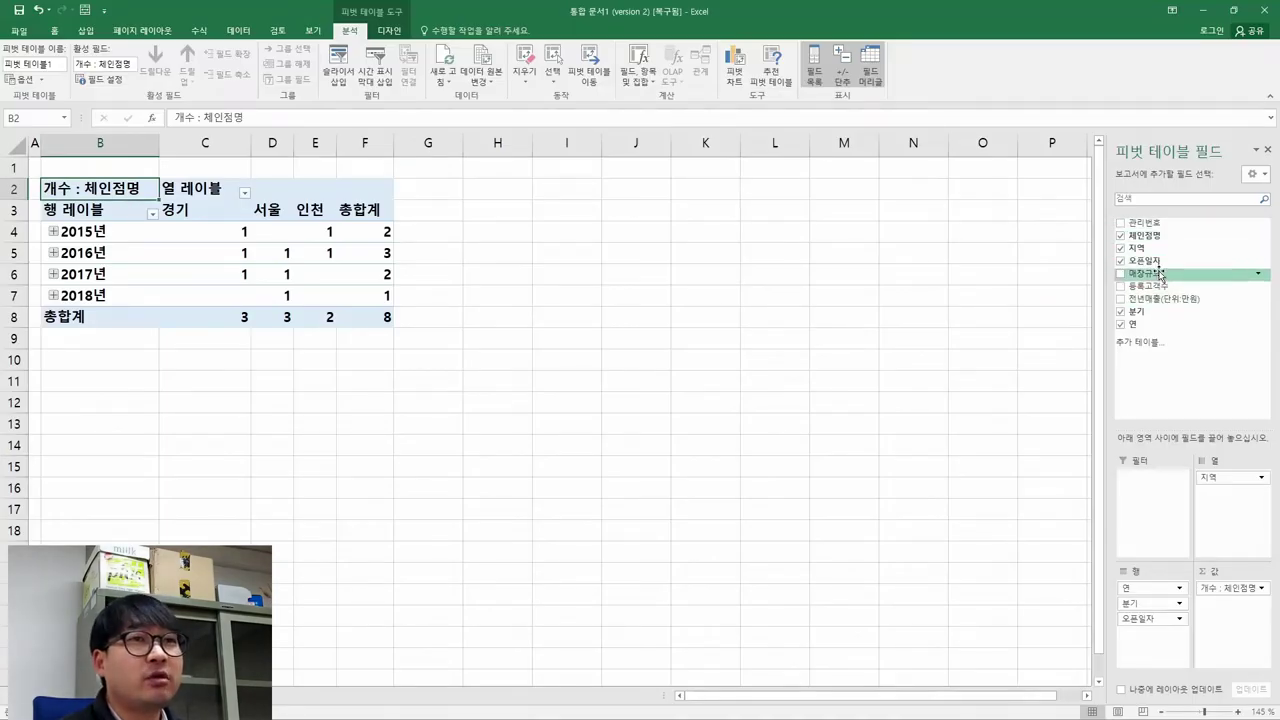
{"action": "left_click_drag", "start_coordinate": [1156, 303], "coordinate": [1237, 609]}
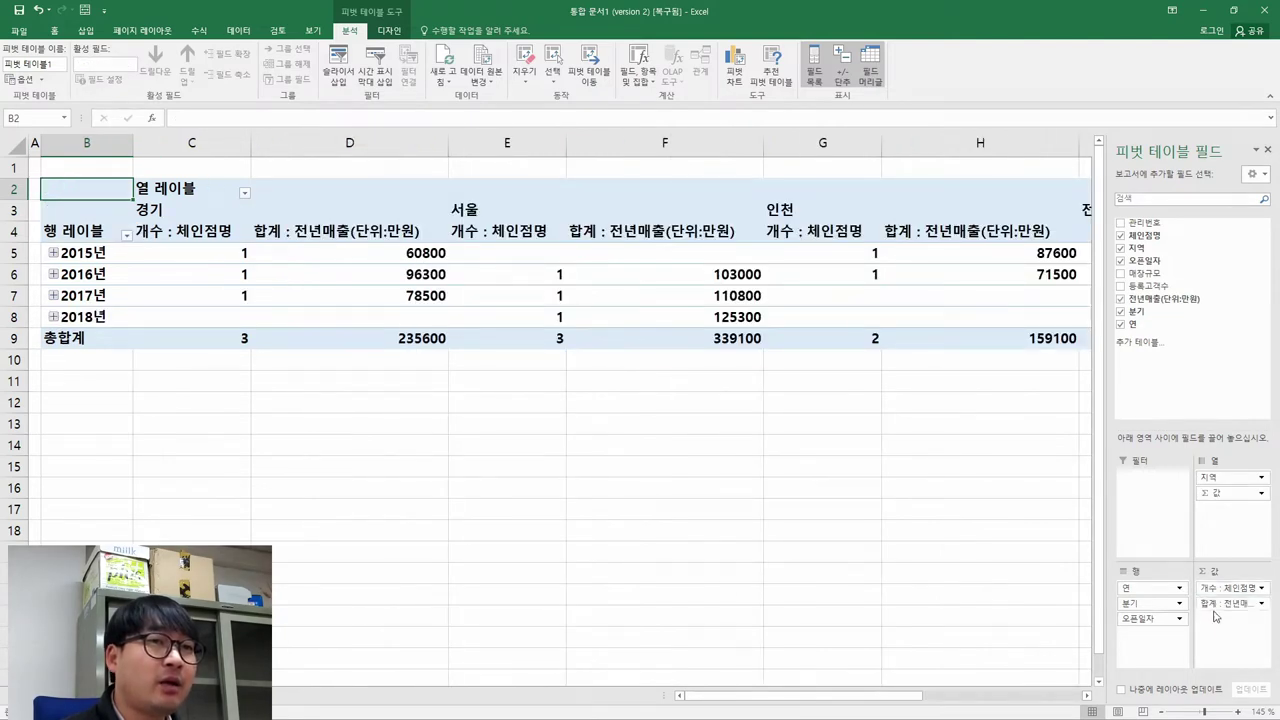
Step: Following the PDF's sample output, summarise the 전년매출(단위:만원) value field by 평균 and name it 평균 : 전년매출(단위:만원)
{"action": "key", "text": "alt+Tab"}
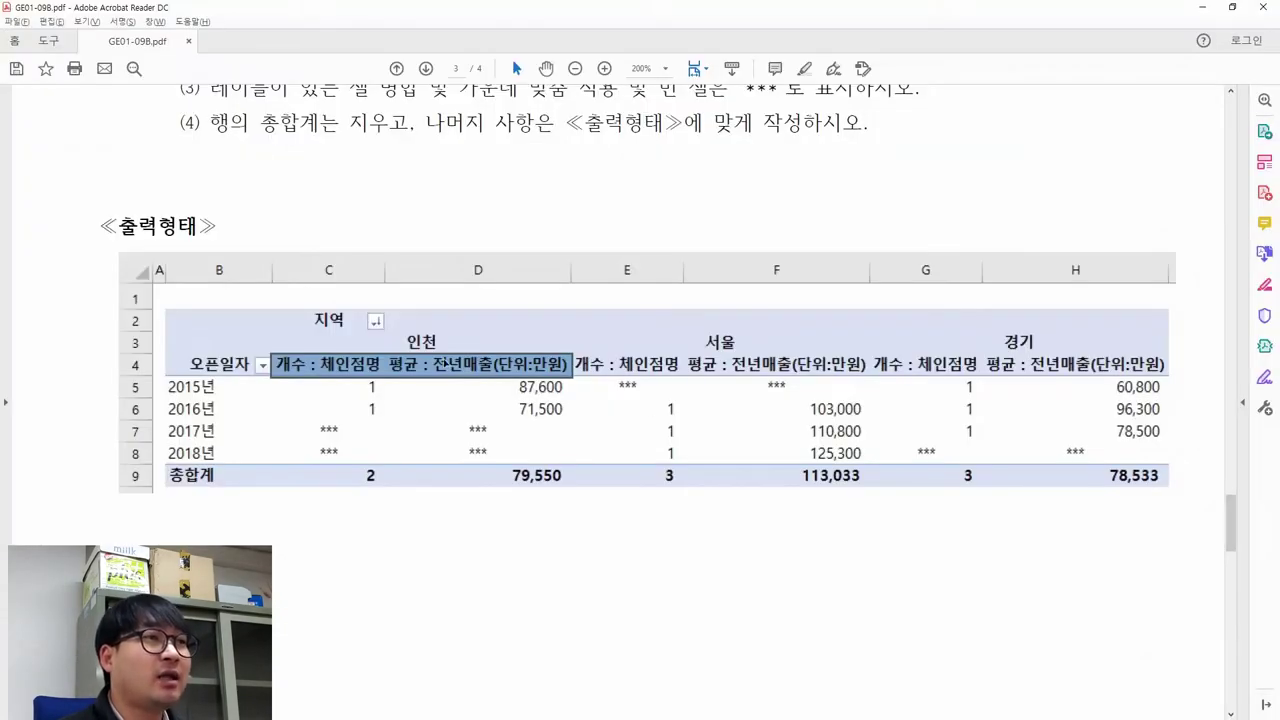
{"action": "key", "text": "alt+Tab"}
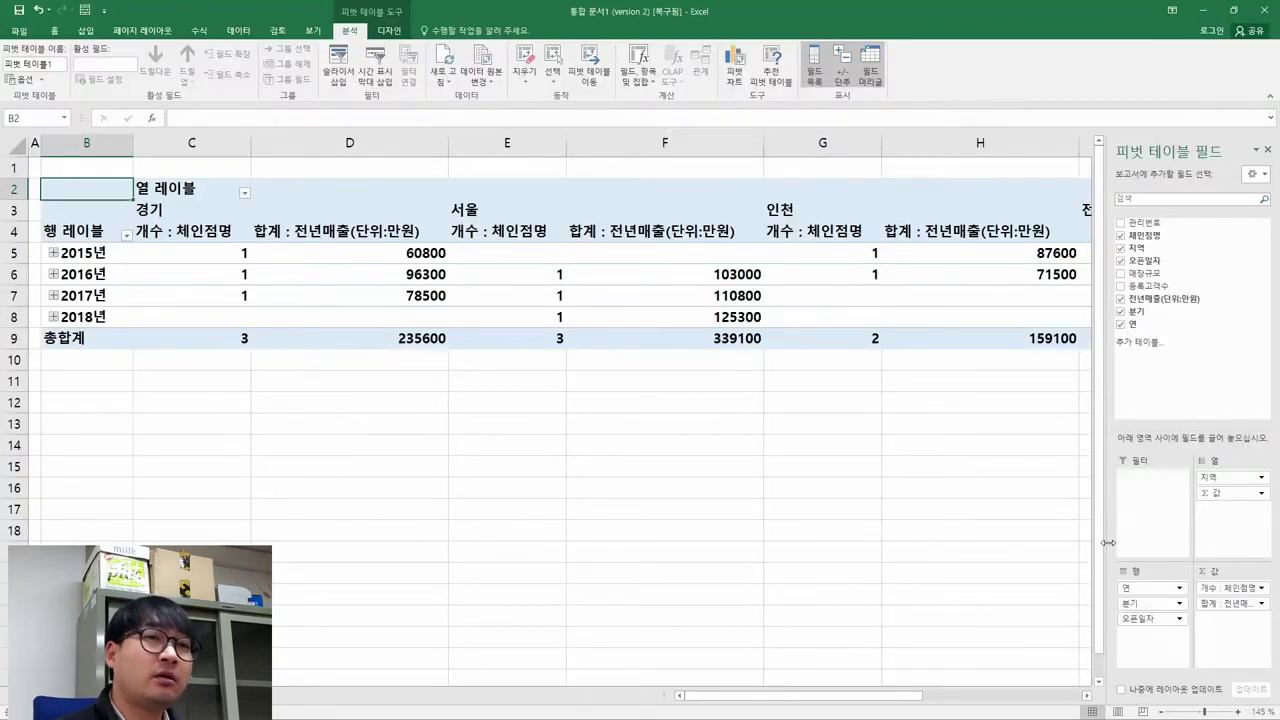
{"action": "left_click", "coordinate": [1263, 605]}
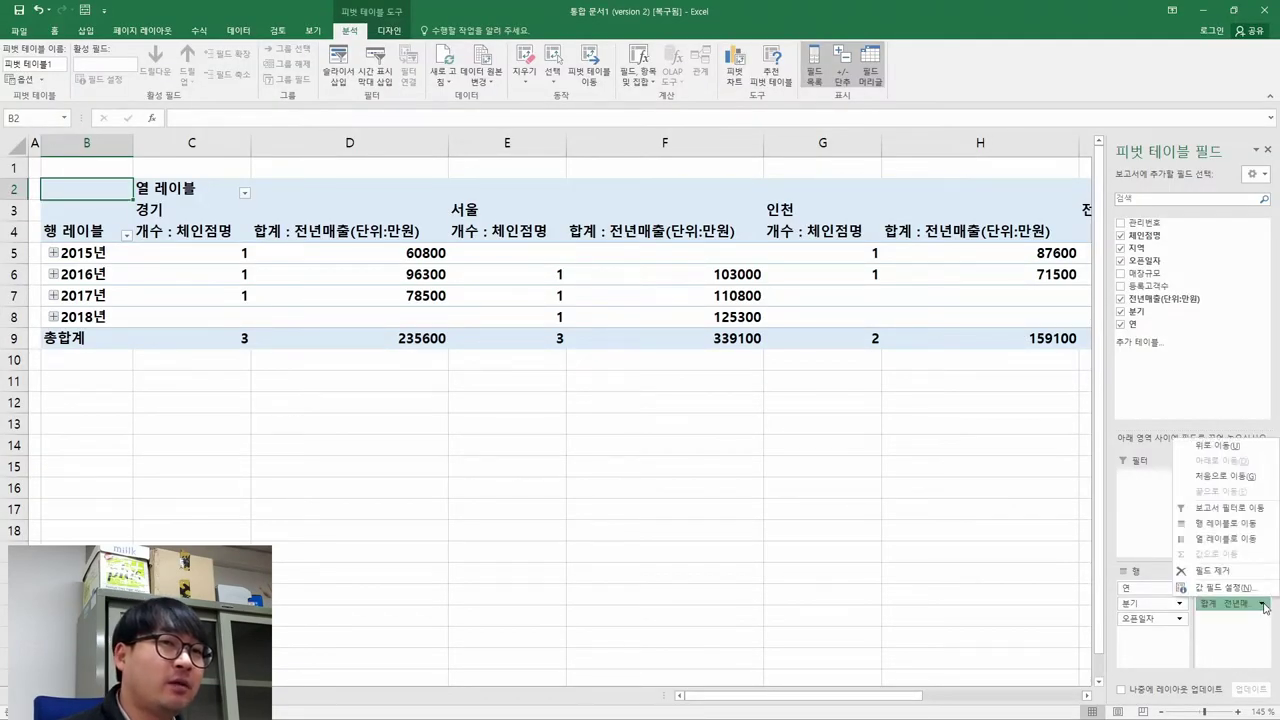
{"action": "left_click", "coordinate": [1236, 589]}
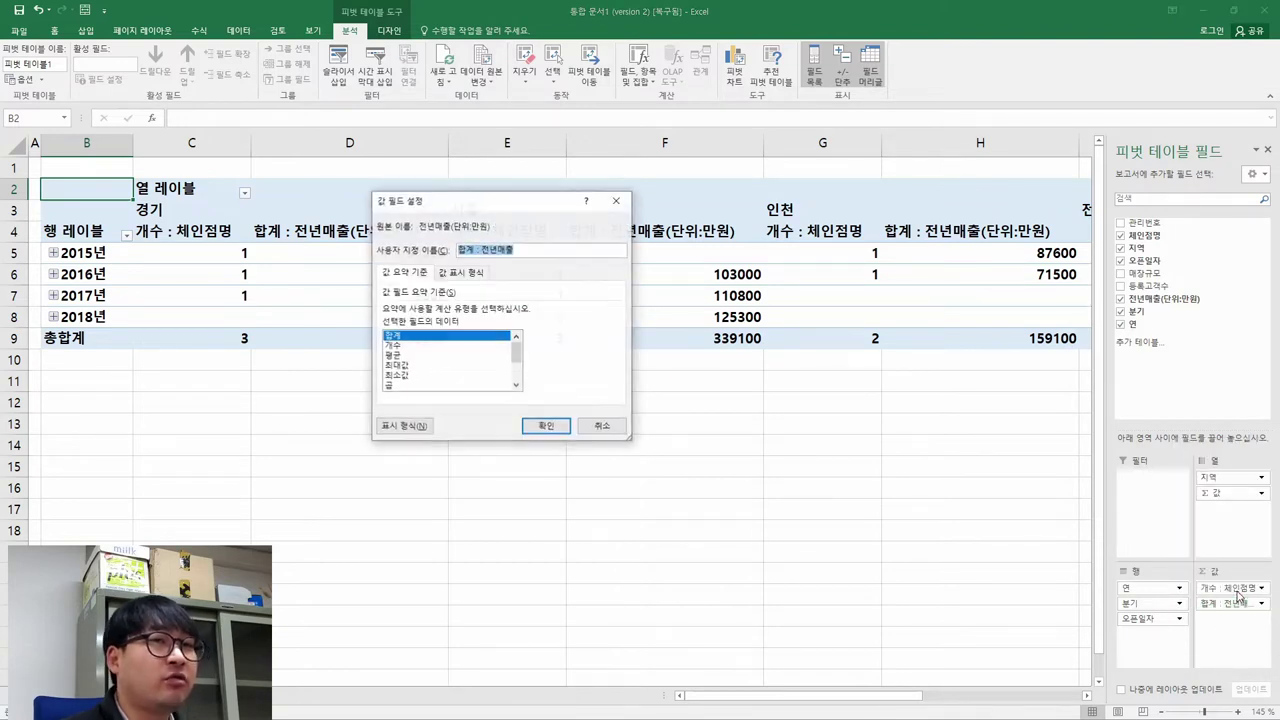
{"action": "left_click", "coordinate": [400, 357]}
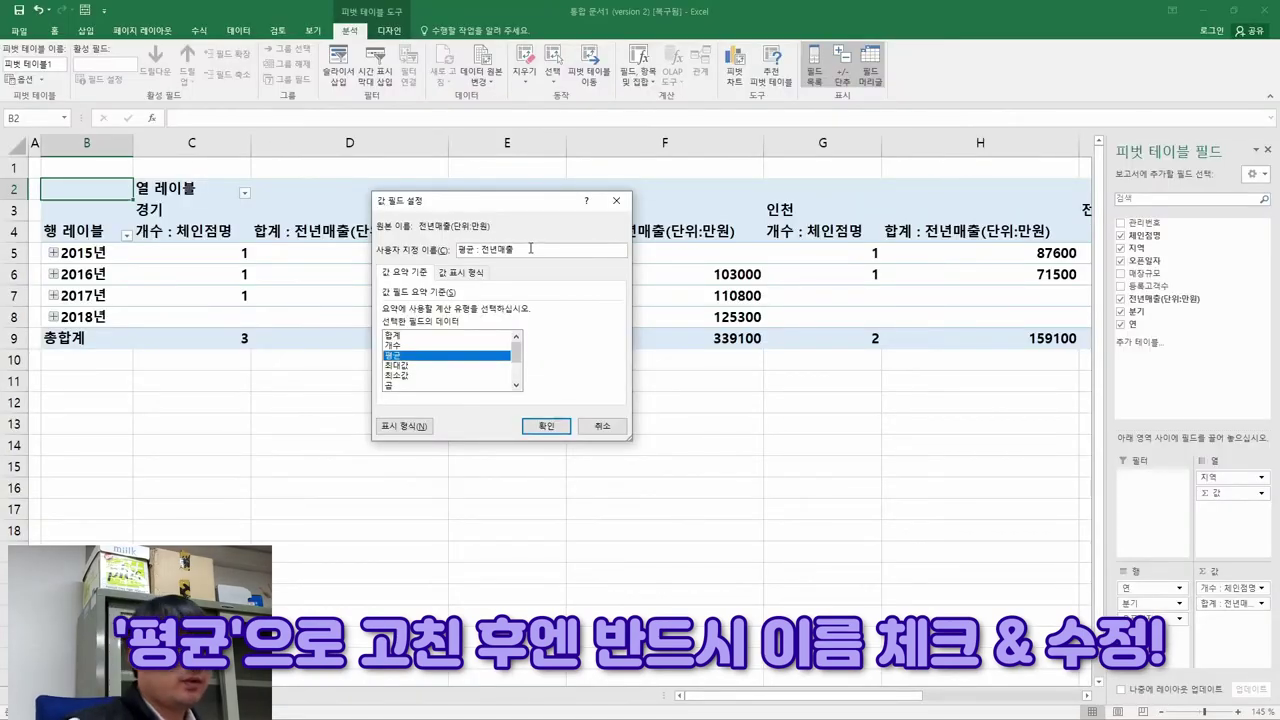
{"action": "type", "text": "(eksdn"}
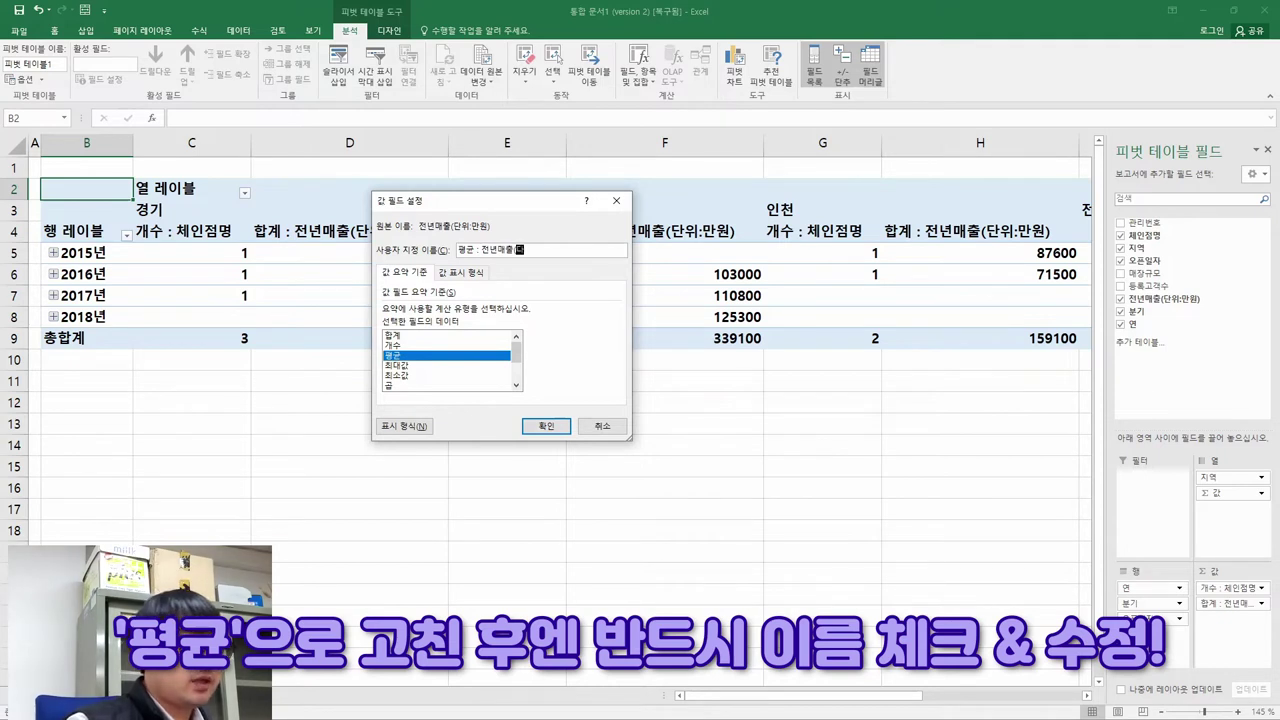
{"action": "type", "text": ":aksdnjs"}
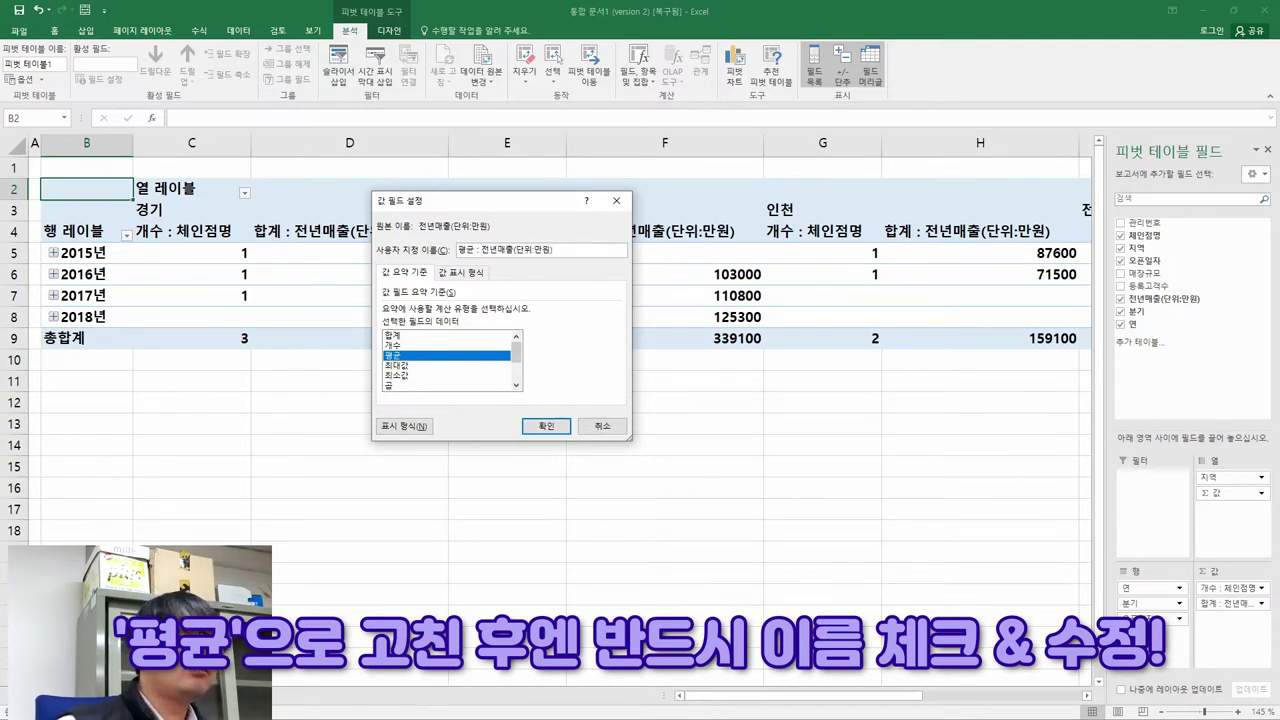
{"action": "left_click", "coordinate": [546, 426]}
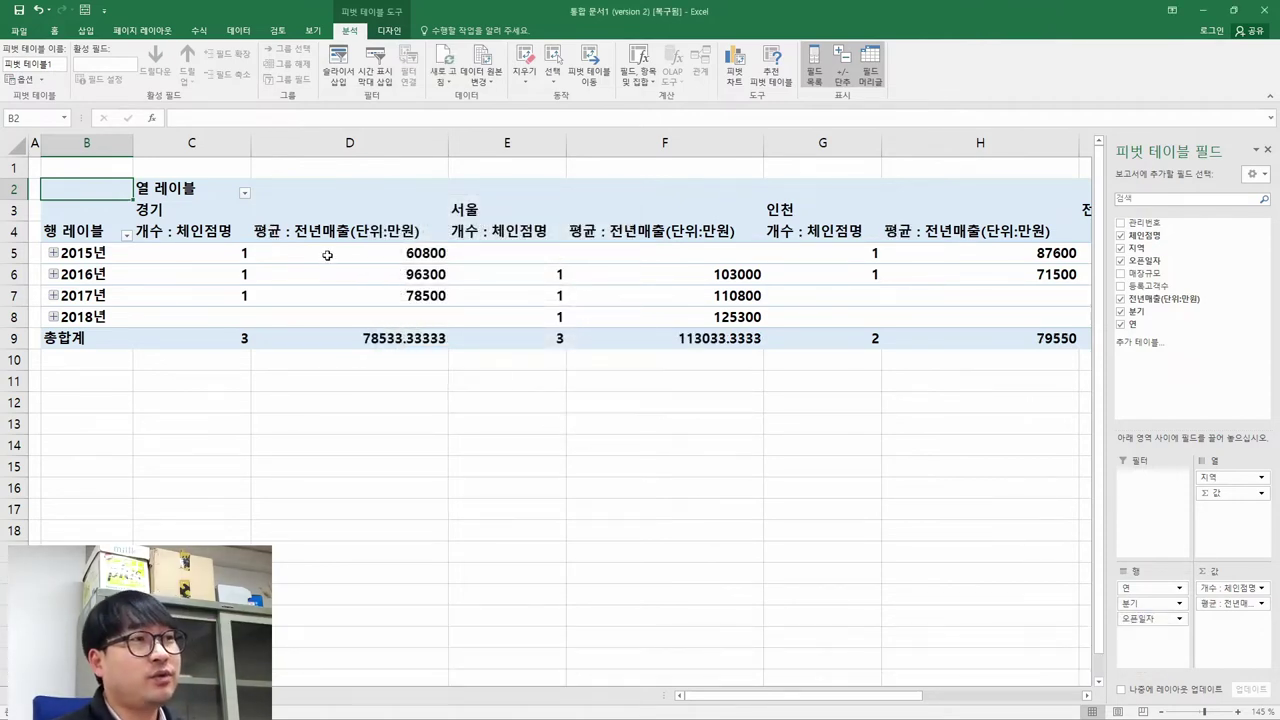
Step: Compare the pivot table's headers with the PDF's sample output and rename the column label in C2 as 지역
{"action": "key", "text": "alt+Tab"}
{"action": "key", "text": "alt+Tab"}
{"action": "key", "text": "alt+Tab"}
{"action": "left_click_drag", "start_coordinate": [207, 316], "coordinate": [590, 385]}
{"action": "key", "text": "alt+Tab"}
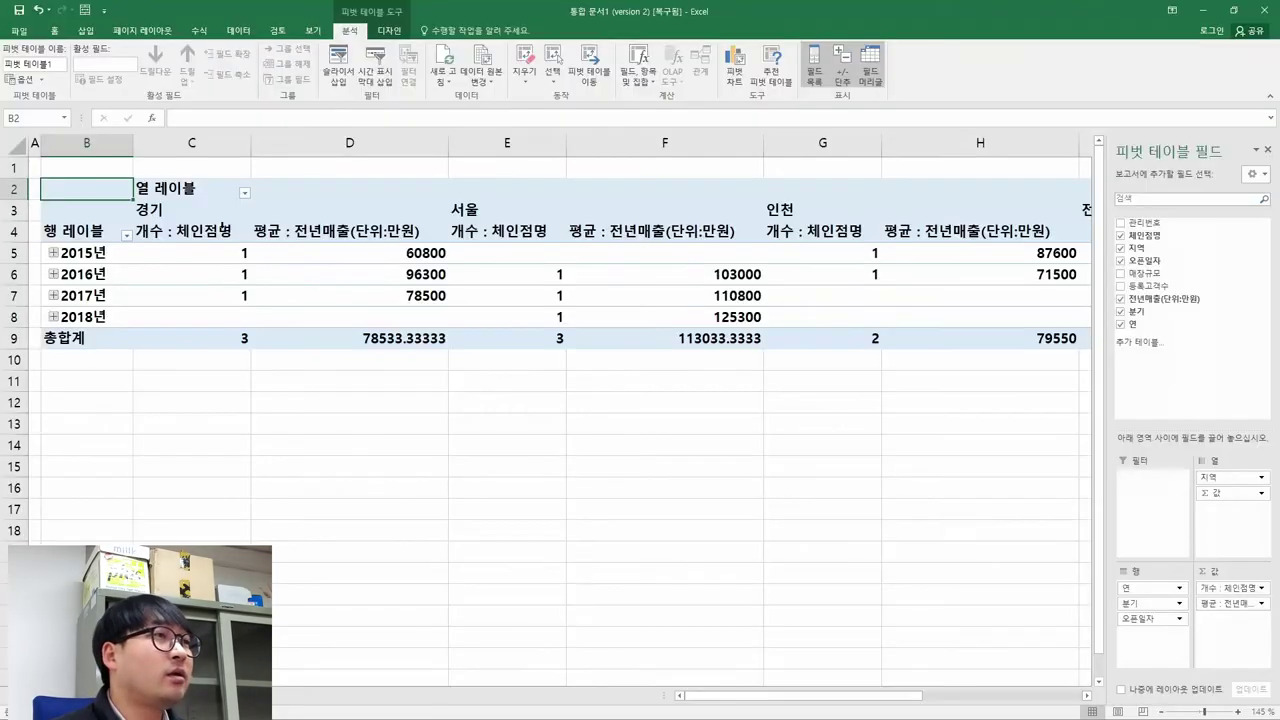
{"action": "left_click", "coordinate": [207, 197]}
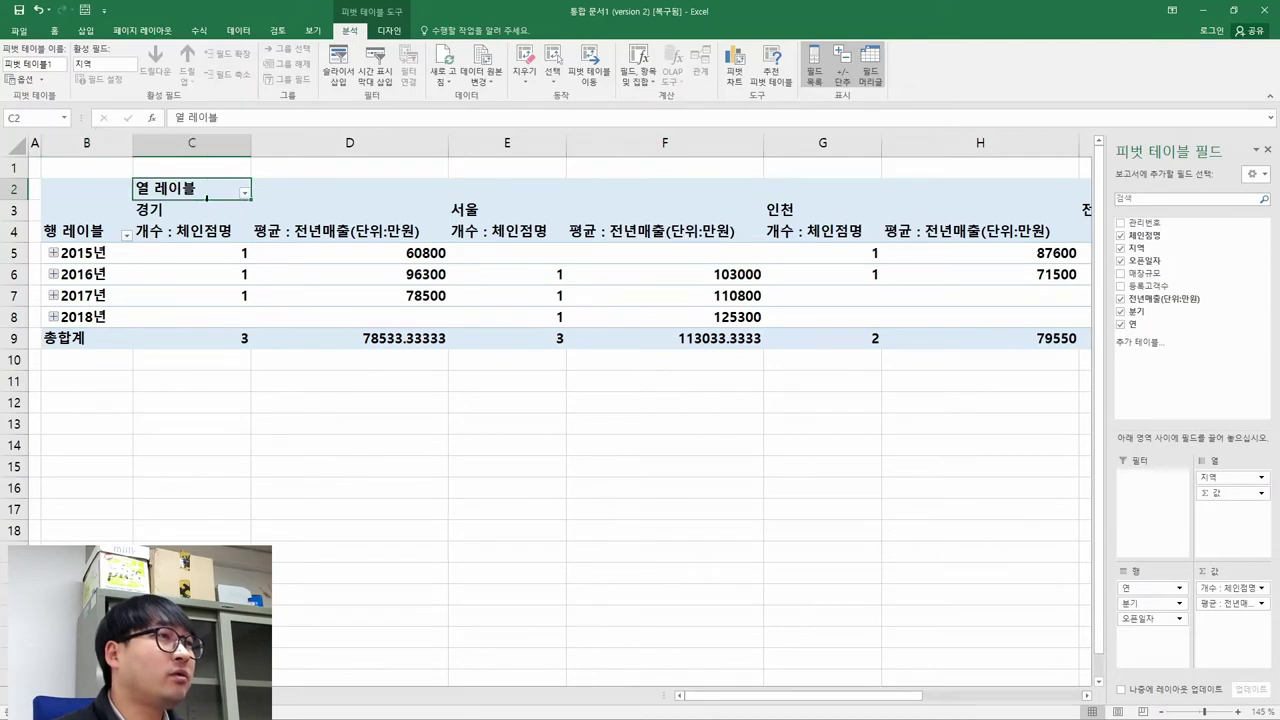
{"action": "key", "text": "alt+Tab"}
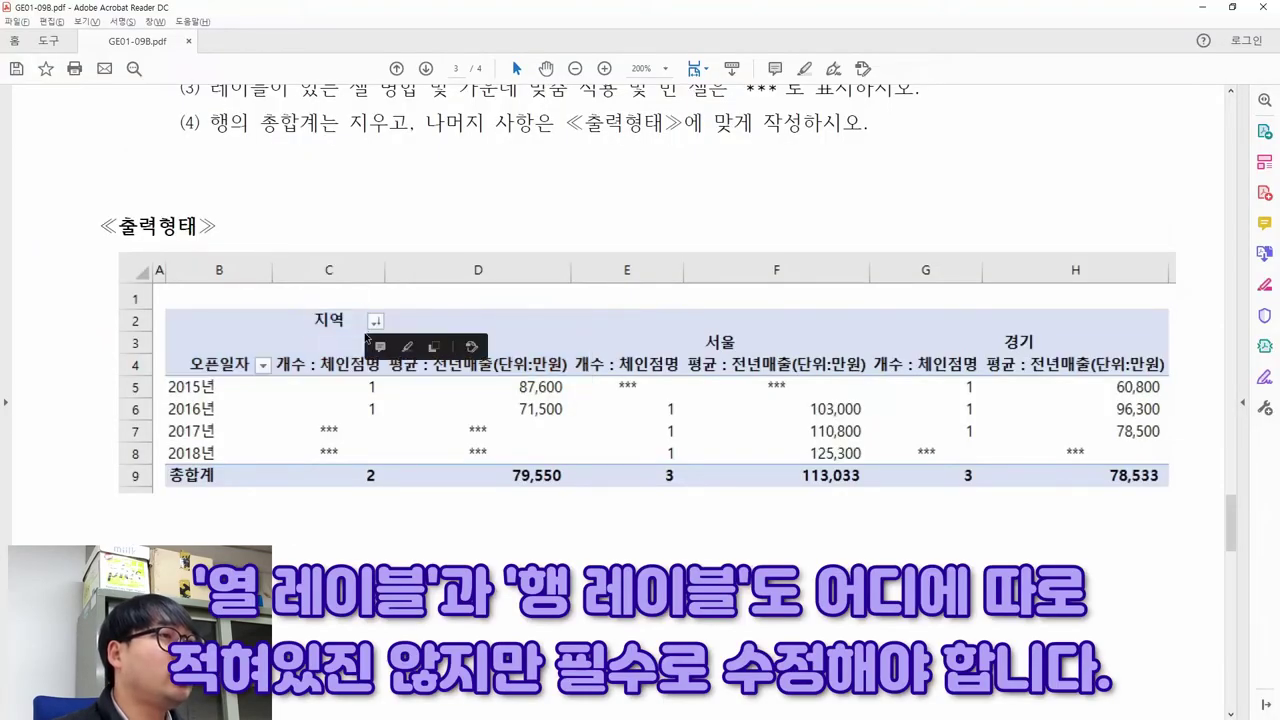
{"action": "key", "text": "alt+Tab"}
{"action": "type", "text": "지역"}
{"action": "key", "text": "Return"}
Step: Check the row header in the PDF's sample output and rename the row label in B4 as 오픈일자
{"action": "key", "text": "Left"}
{"action": "key", "text": "Down"}
{"action": "key", "text": "alt+Tab"}
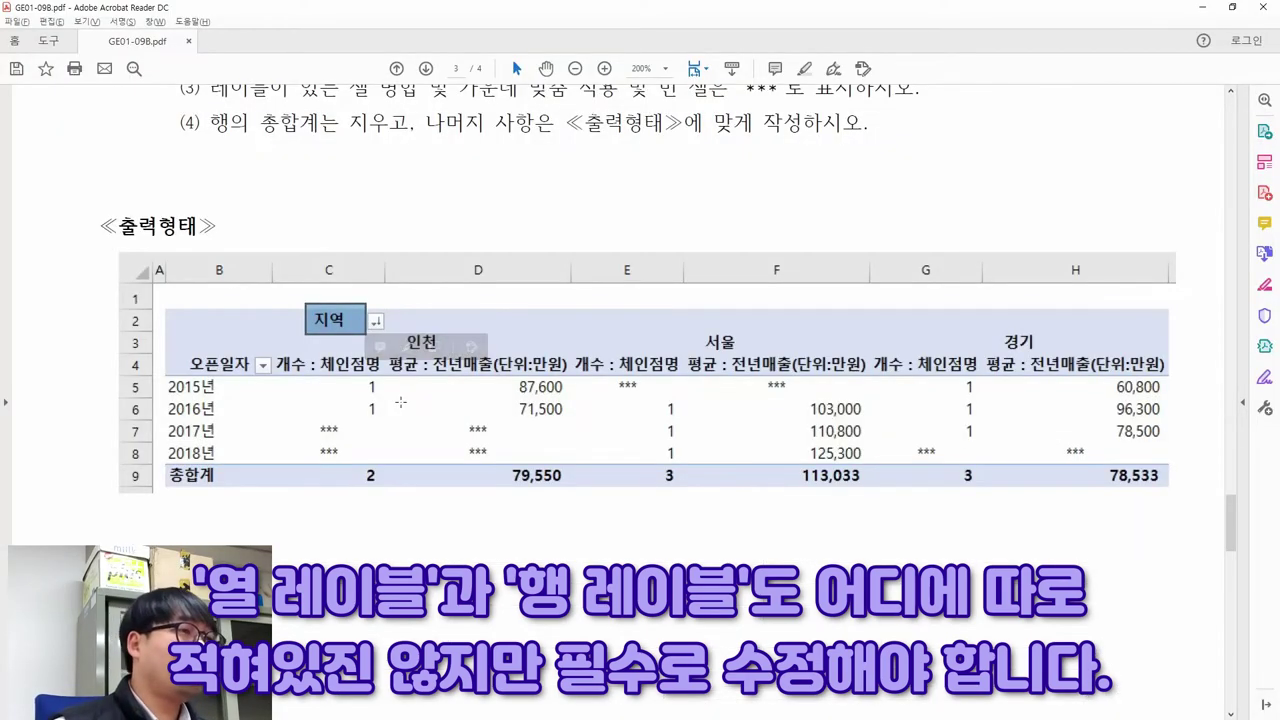
{"action": "double_click", "coordinate": [212, 366]}
{"action": "key", "text": "alt+Tab"}
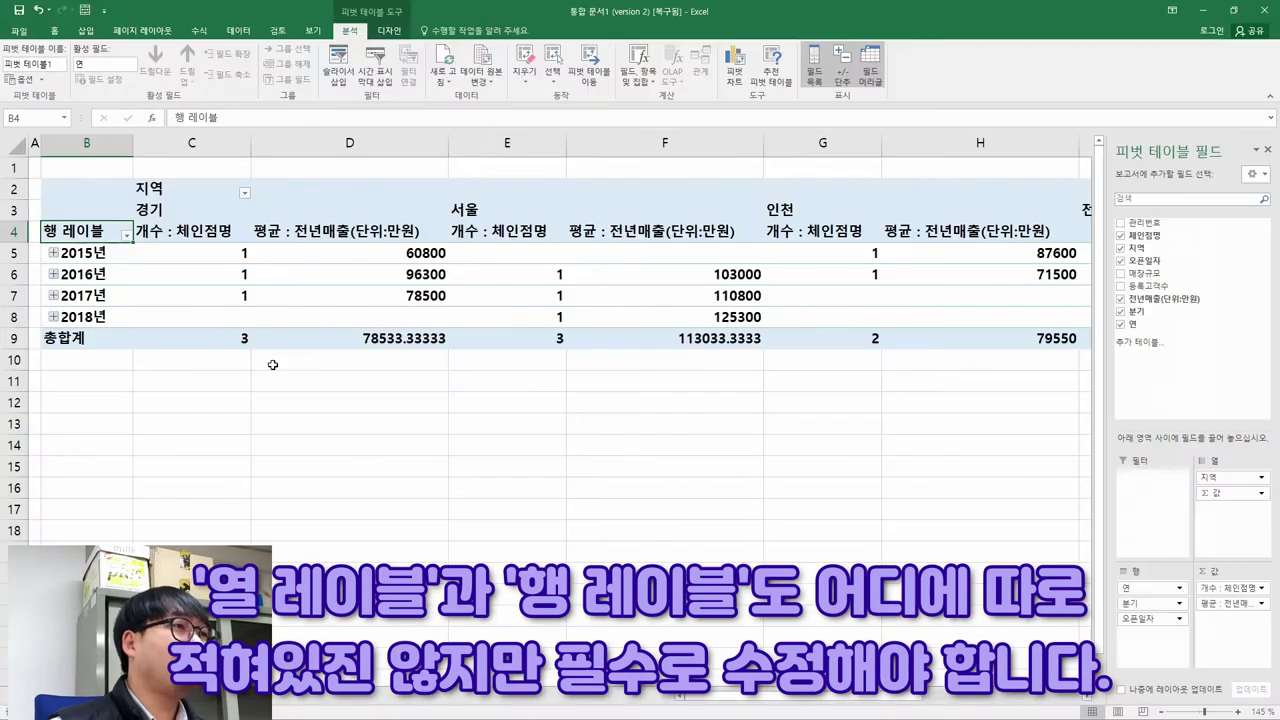
{"action": "type", "text": "오픈일자"}
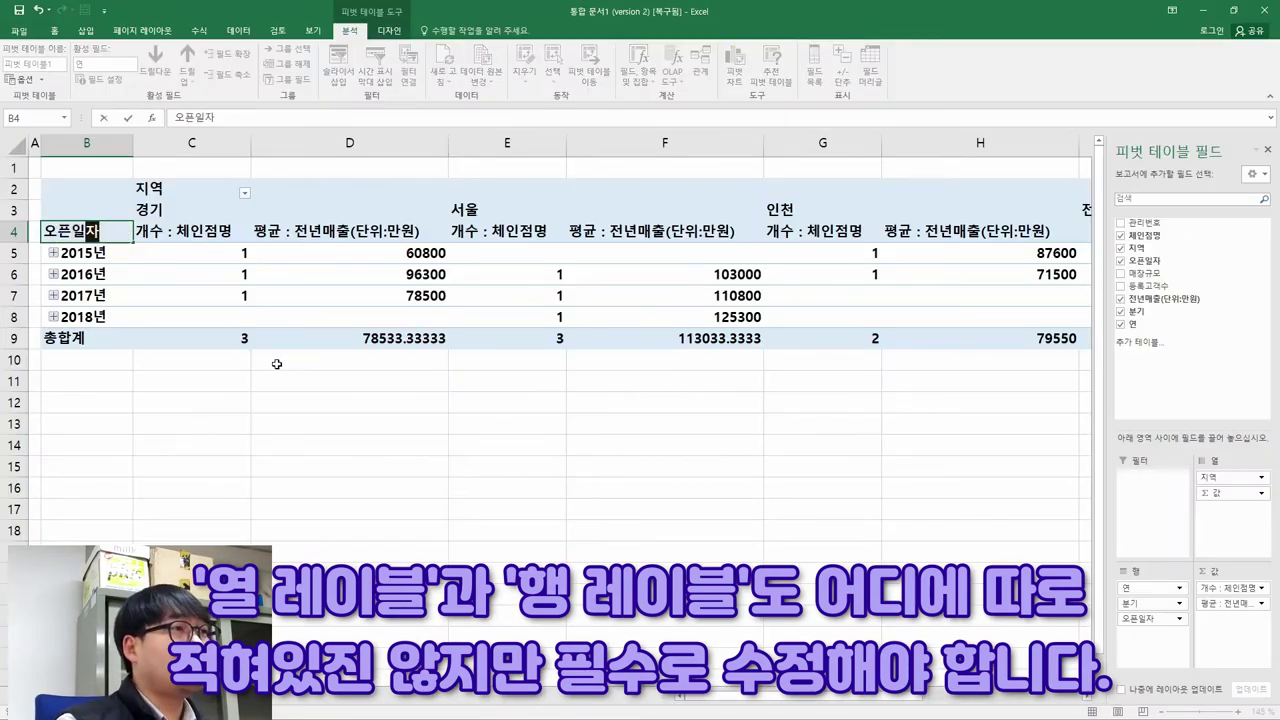
{"action": "key", "text": "Return"}
{"action": "left_click", "coordinate": [276, 364]}
{"action": "left_click", "coordinate": [190, 187]}
{"action": "key", "text": "Left"}
{"action": "key", "text": "Down"}
{"action": "key", "text": "Down"}
Step: Switch to the exam PDF and strike through condition (1) about the 체인점명 count and 전년매출 average
{"action": "key", "text": "alt+Tab"}
{"action": "scroll", "coordinate": [216, 221], "scroll_direction": "up", "scroll_amount": 4}
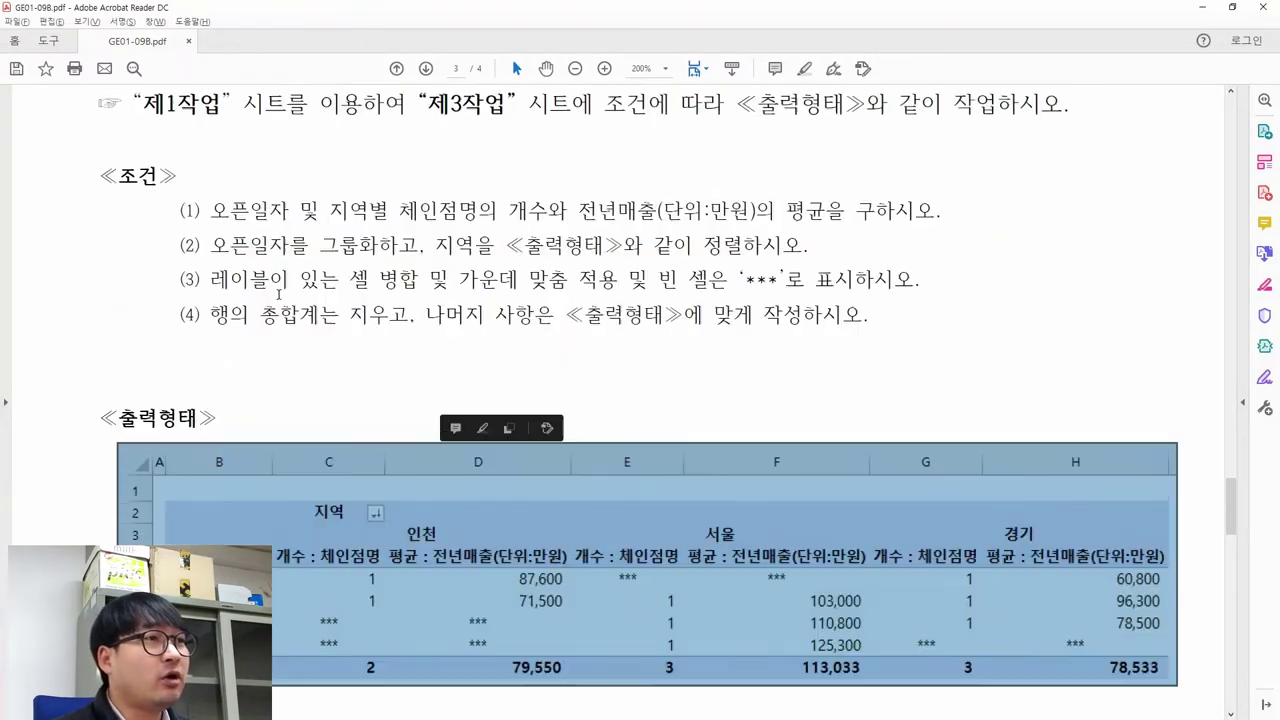
{"action": "left_click_drag", "start_coordinate": [182, 243], "coordinate": [942, 243]}
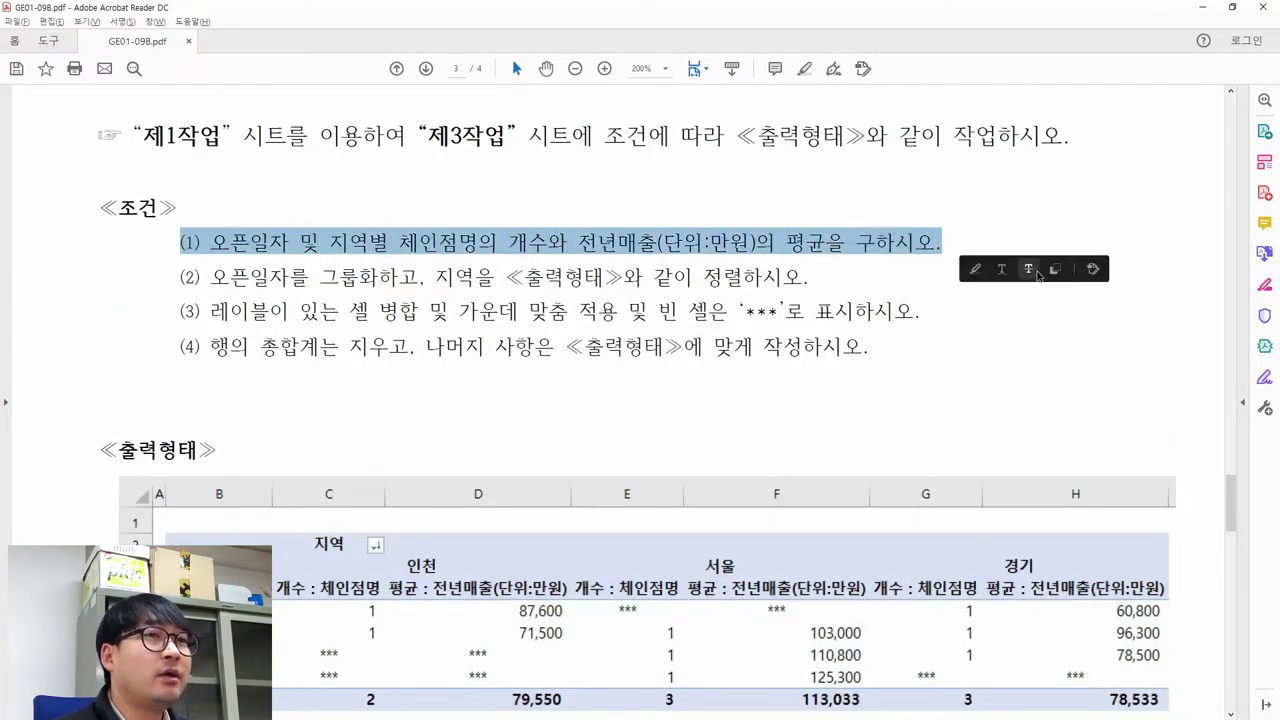
{"action": "left_click", "coordinate": [1010, 268]}
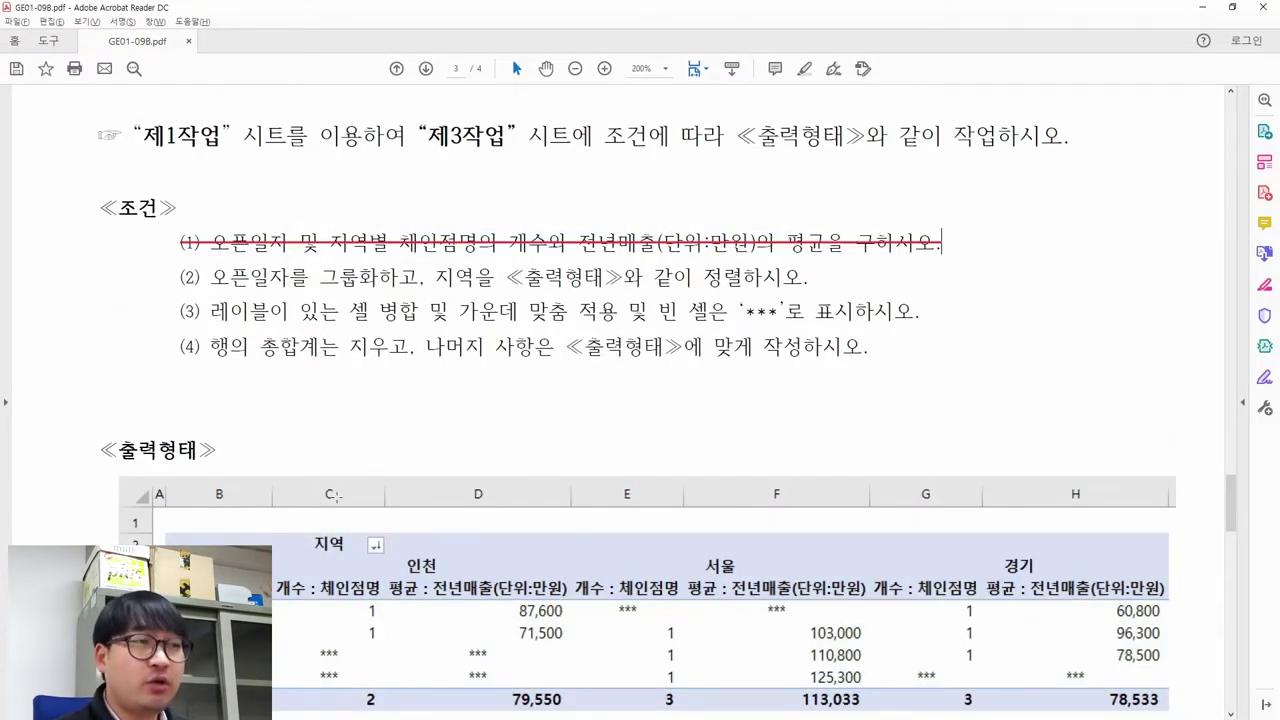
Step: Read condition (2) on grouping 오픈일자 and compare the sample output's row labels with the pivot table's rows
{"action": "scroll", "coordinate": [272, 378], "scroll_direction": "down", "scroll_amount": 1}
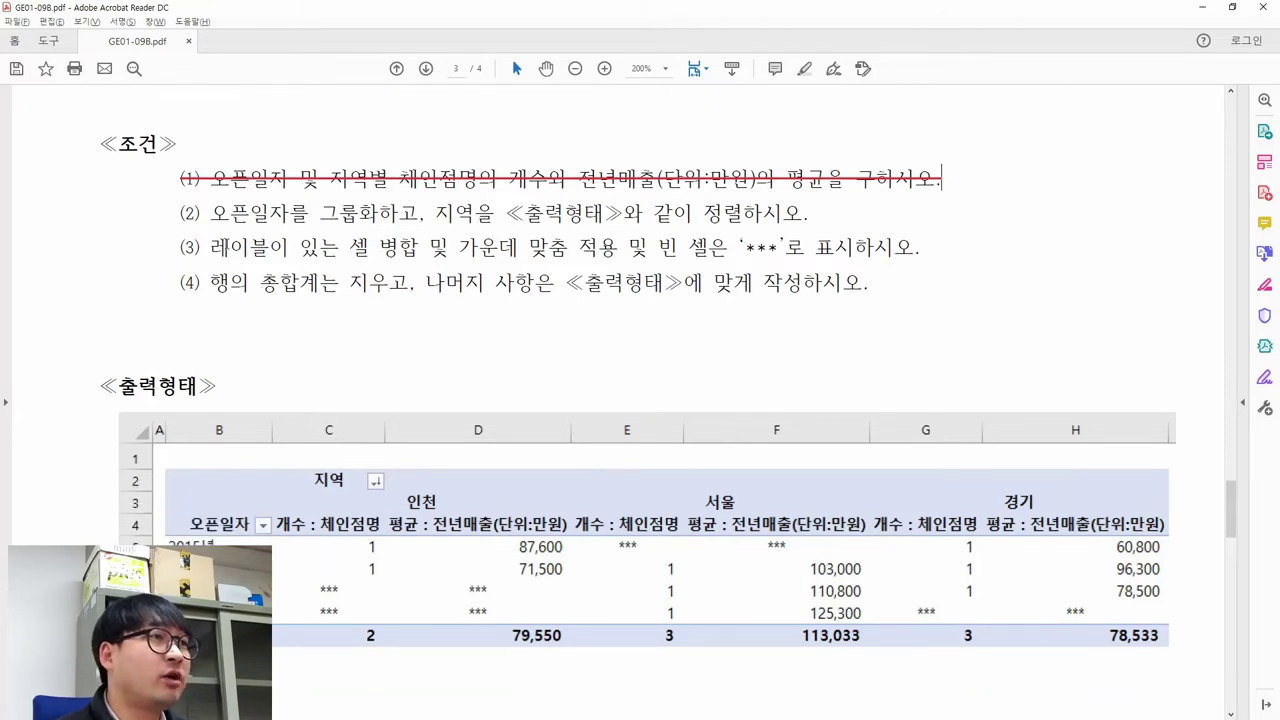
{"action": "left_click_drag", "start_coordinate": [212, 214], "coordinate": [392, 222]}
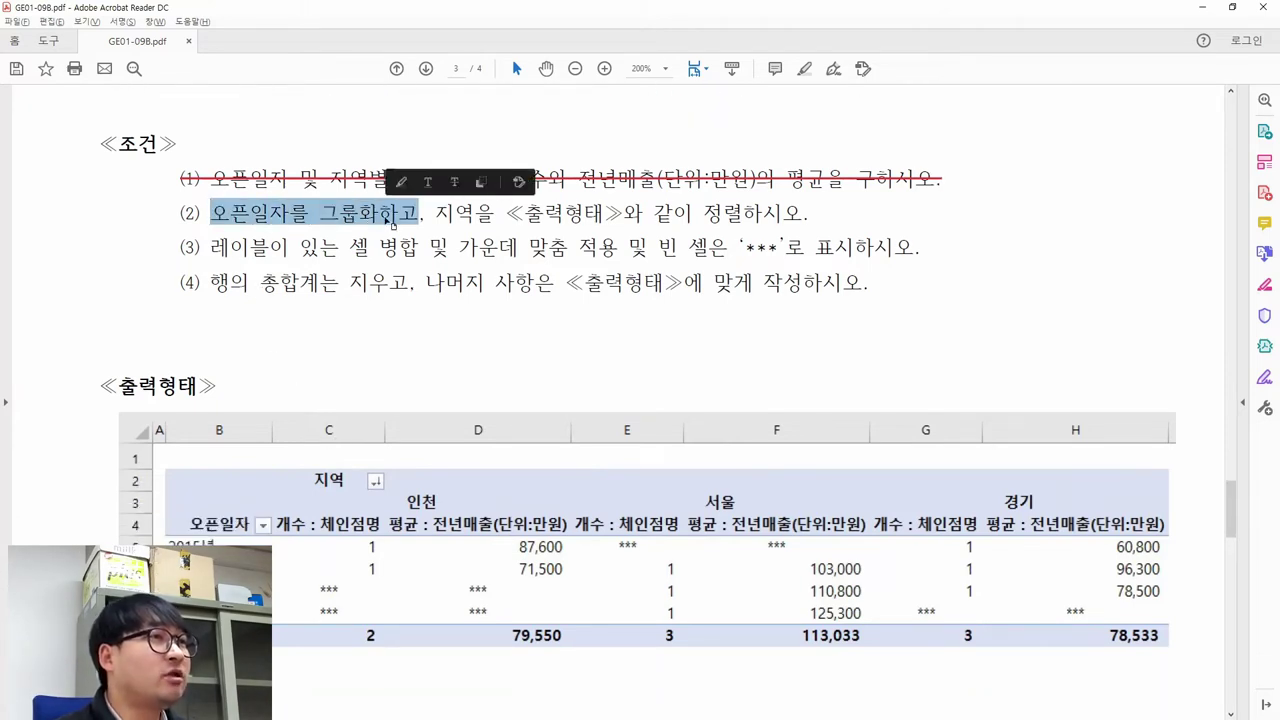
{"action": "left_click_drag", "start_coordinate": [158, 542], "coordinate": [238, 542]}
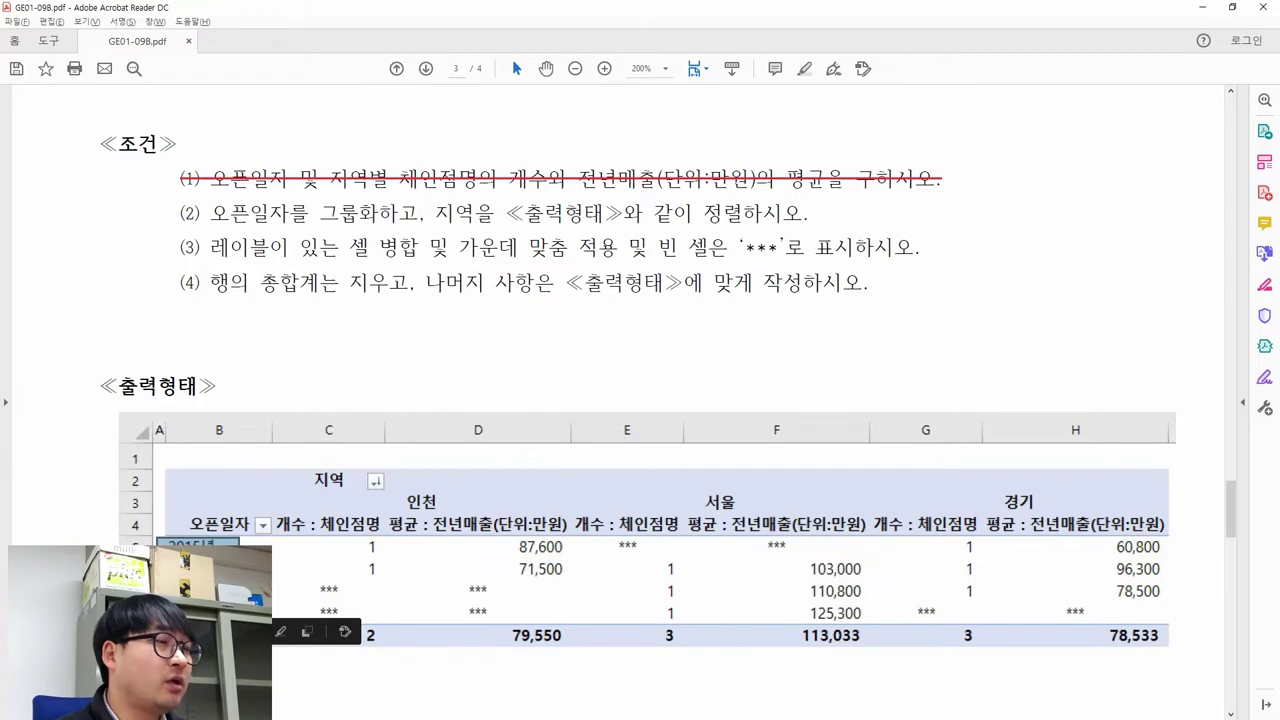
{"action": "key", "text": "alt+Tab"}
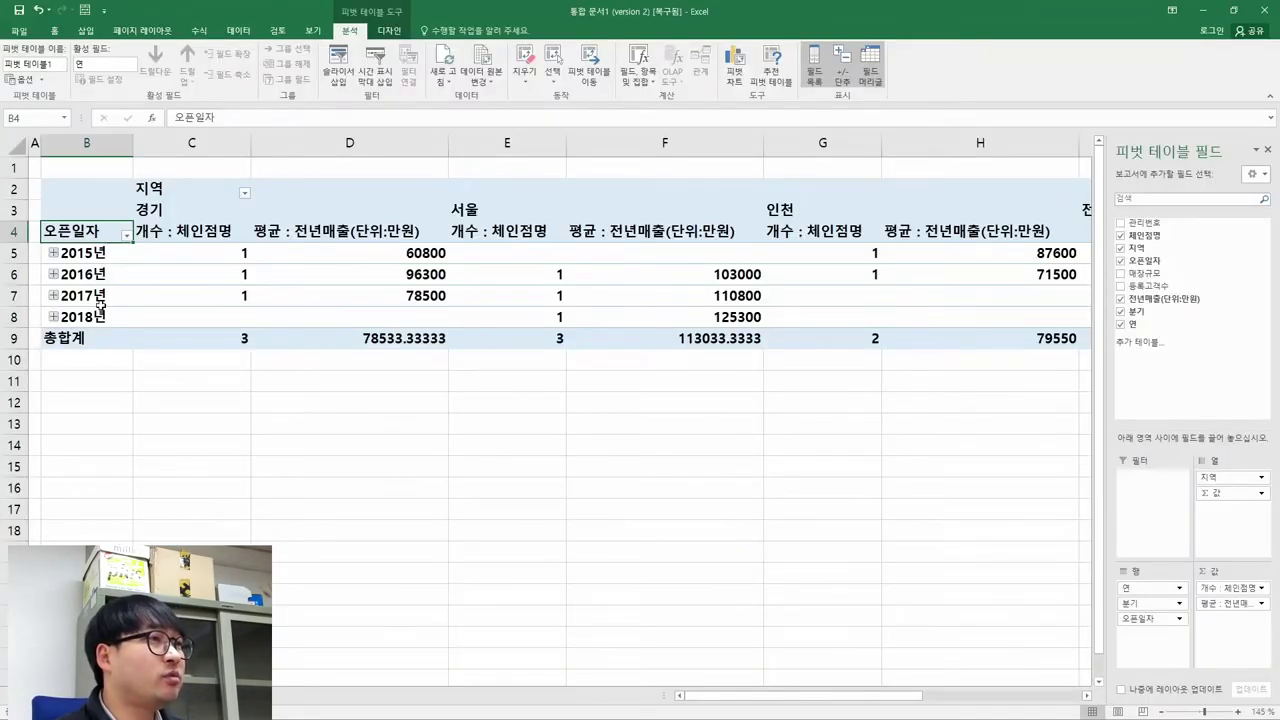
{"action": "key", "text": "alt+Tab"}
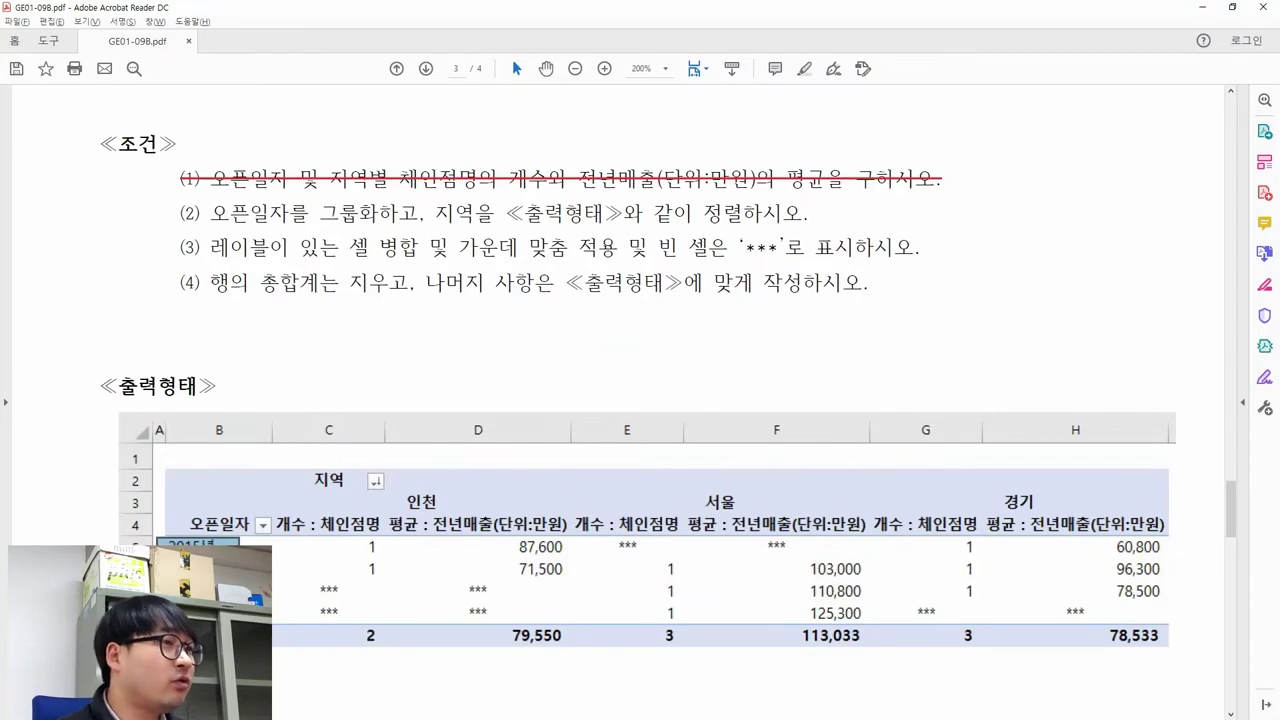
{"action": "key", "text": "alt+Tab"}
Step: Group the pivot table's 오픈일자 row labels by 연 only, deselecting 월 and 분기
{"action": "left_click", "coordinate": [80, 257]}
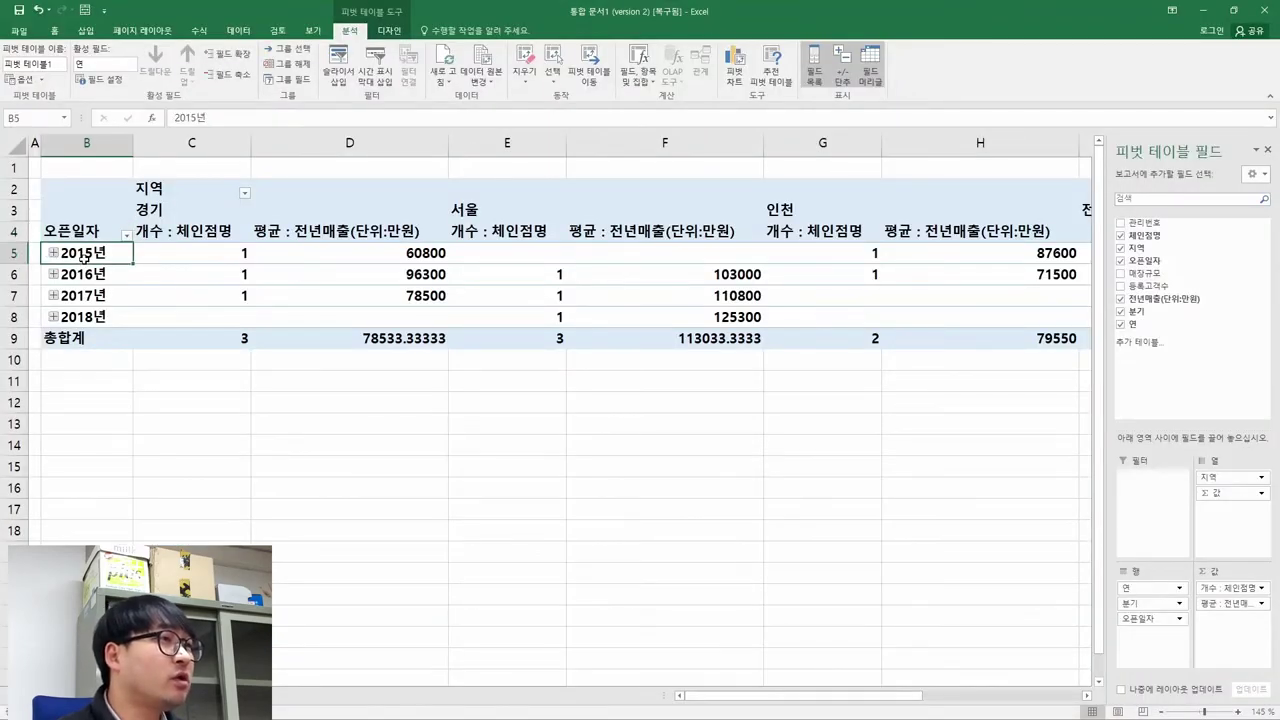
{"action": "right_click", "coordinate": [77, 255]}
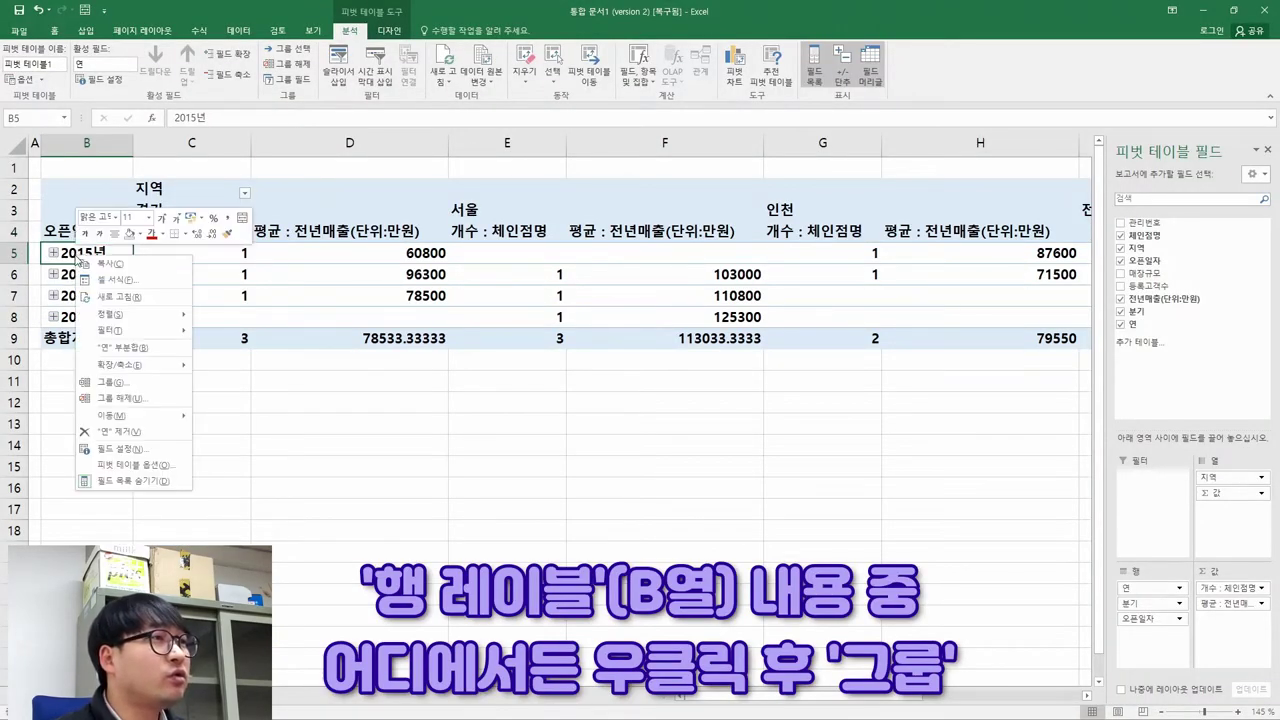
{"action": "right_click", "coordinate": [64, 278]}
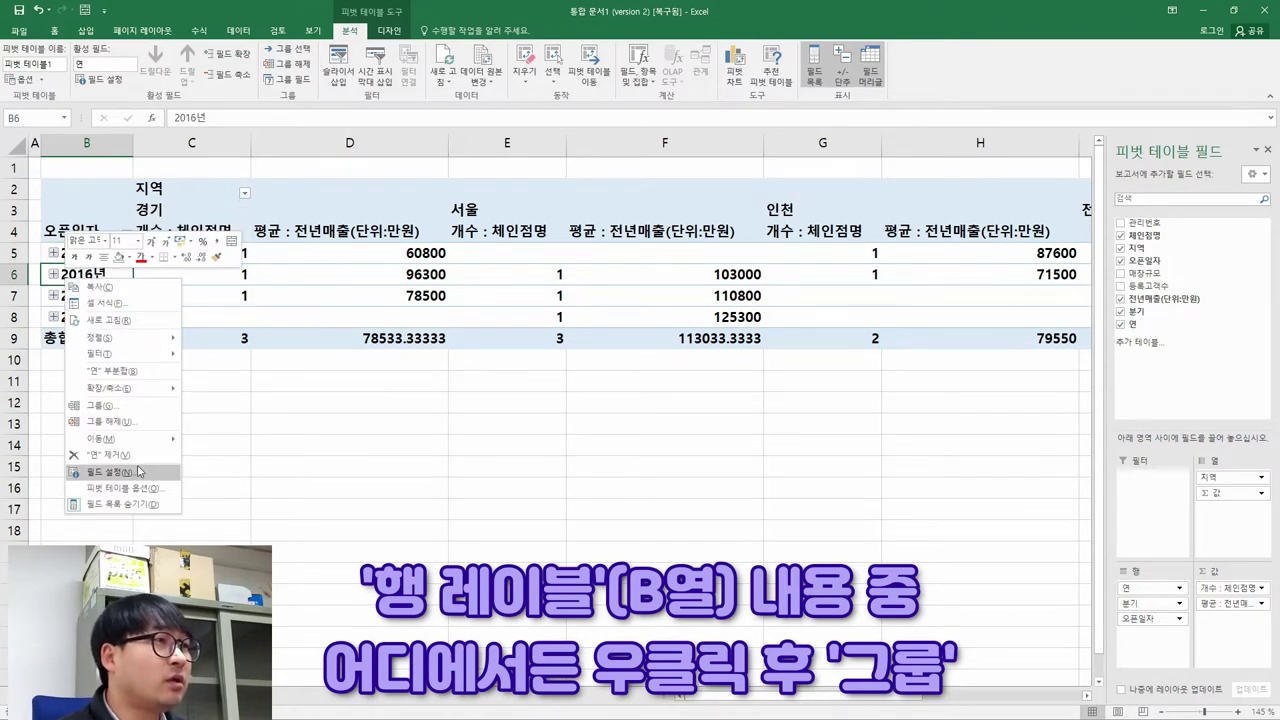
{"action": "left_click", "coordinate": [110, 408]}
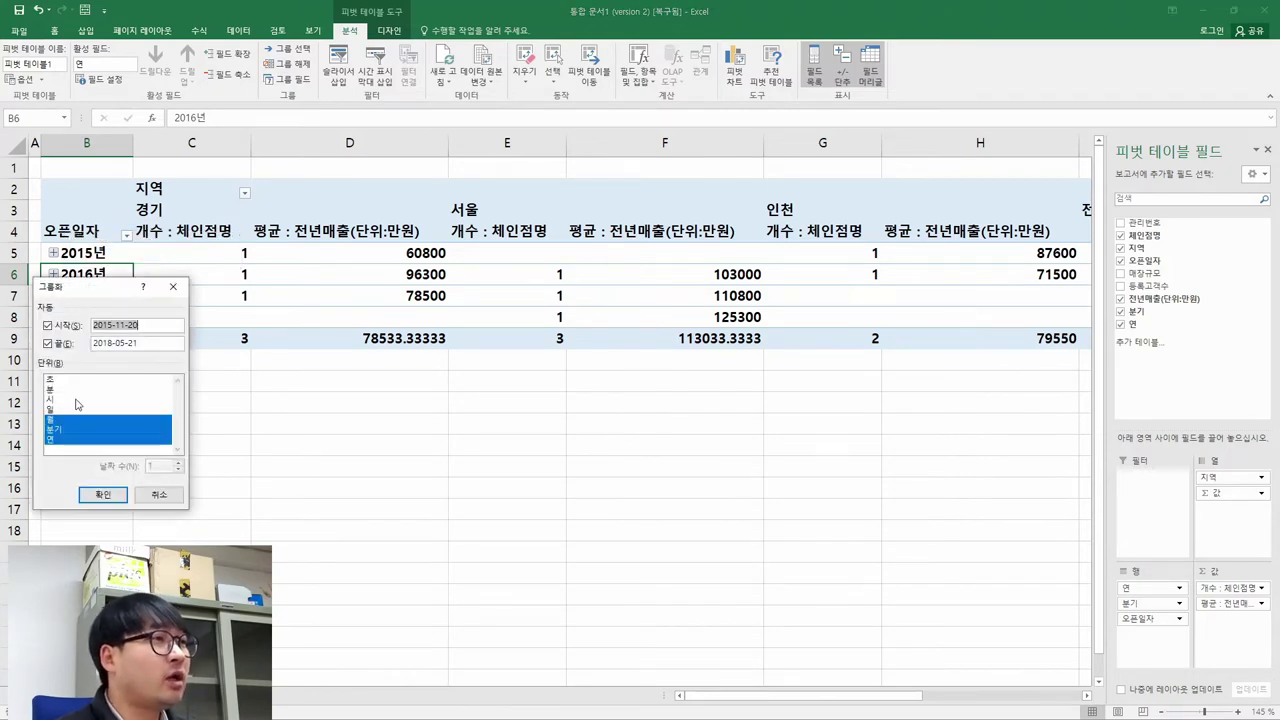
{"action": "left_click_drag", "start_coordinate": [100, 290], "coordinate": [224, 272]}
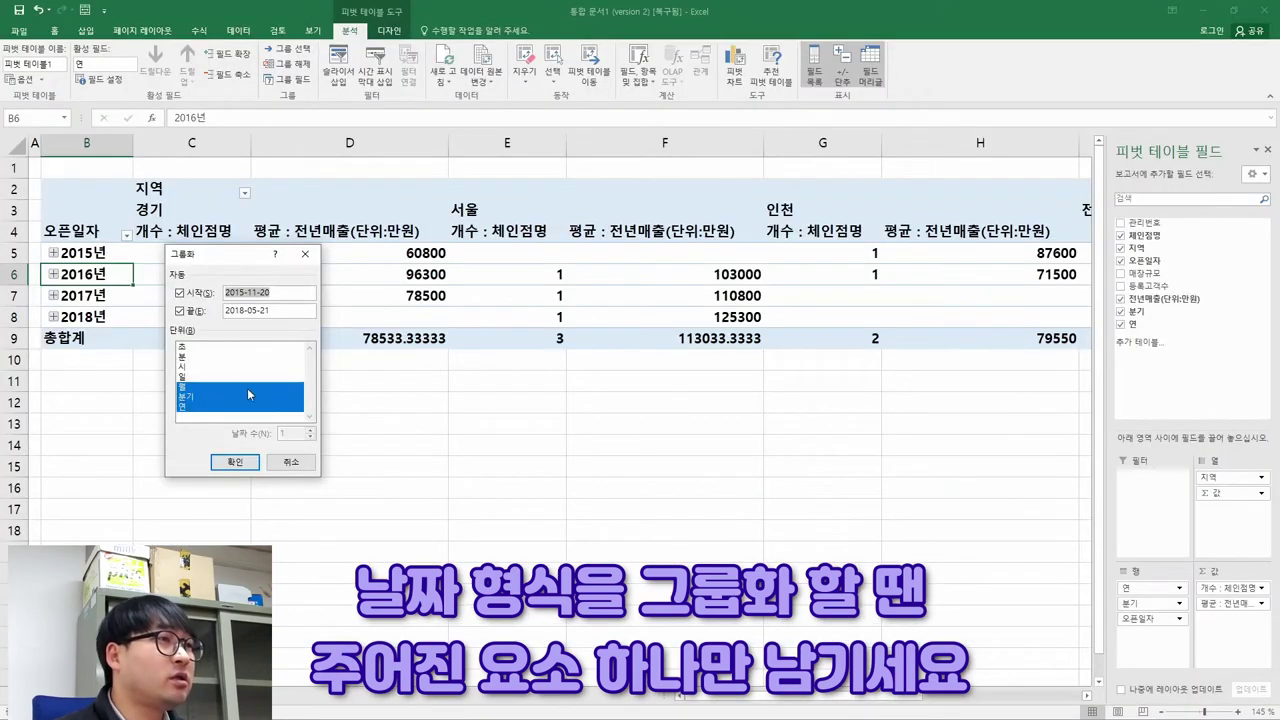
{"action": "left_click", "coordinate": [188, 386]}
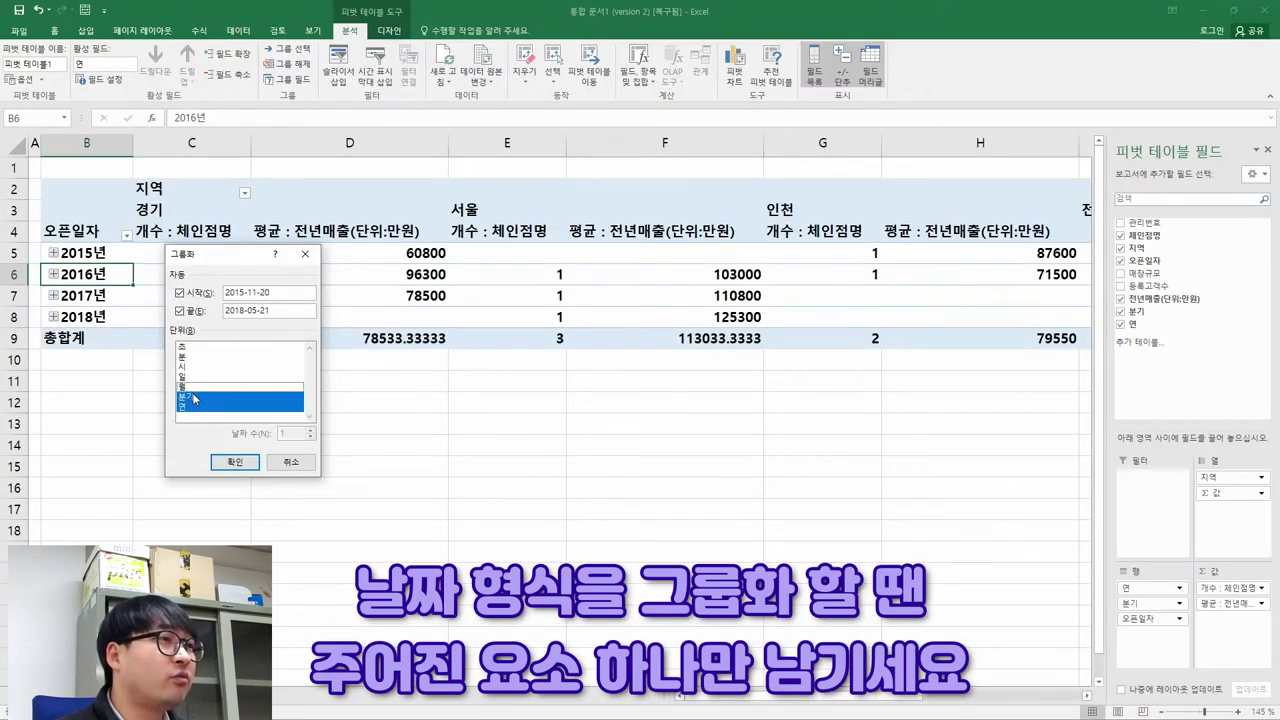
{"action": "left_click", "coordinate": [194, 397]}
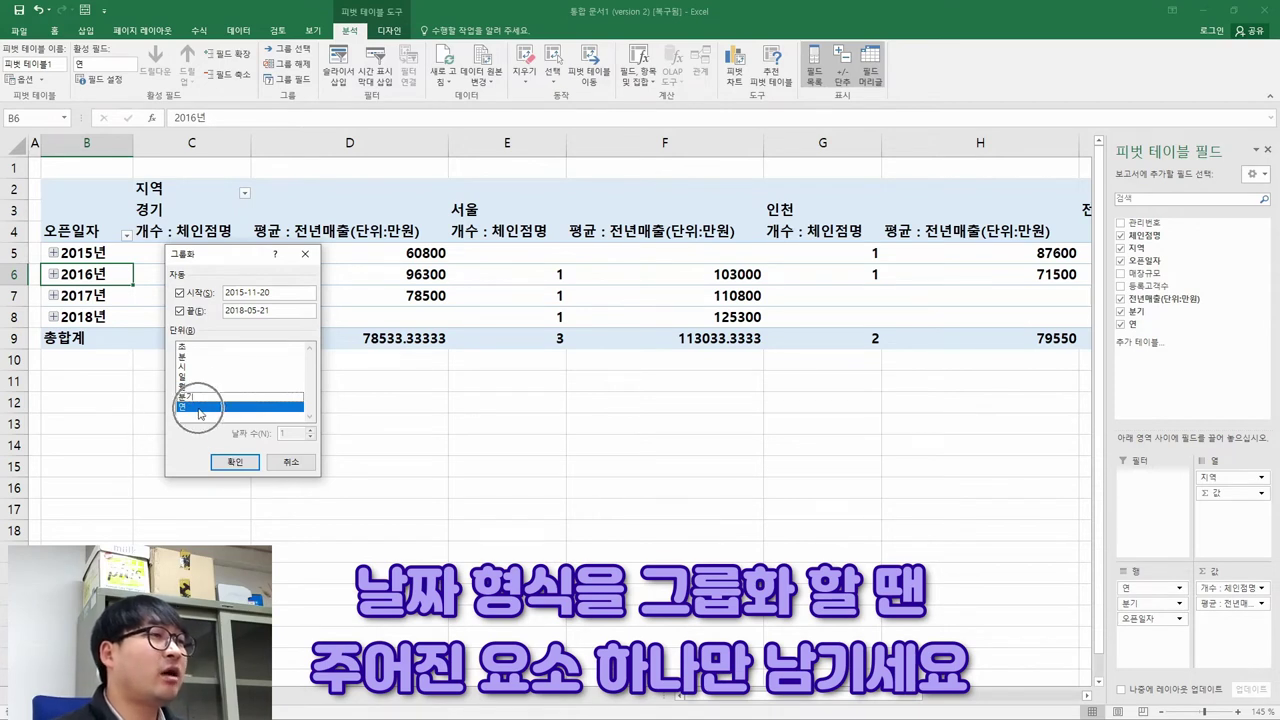
{"action": "left_click", "coordinate": [228, 462]}
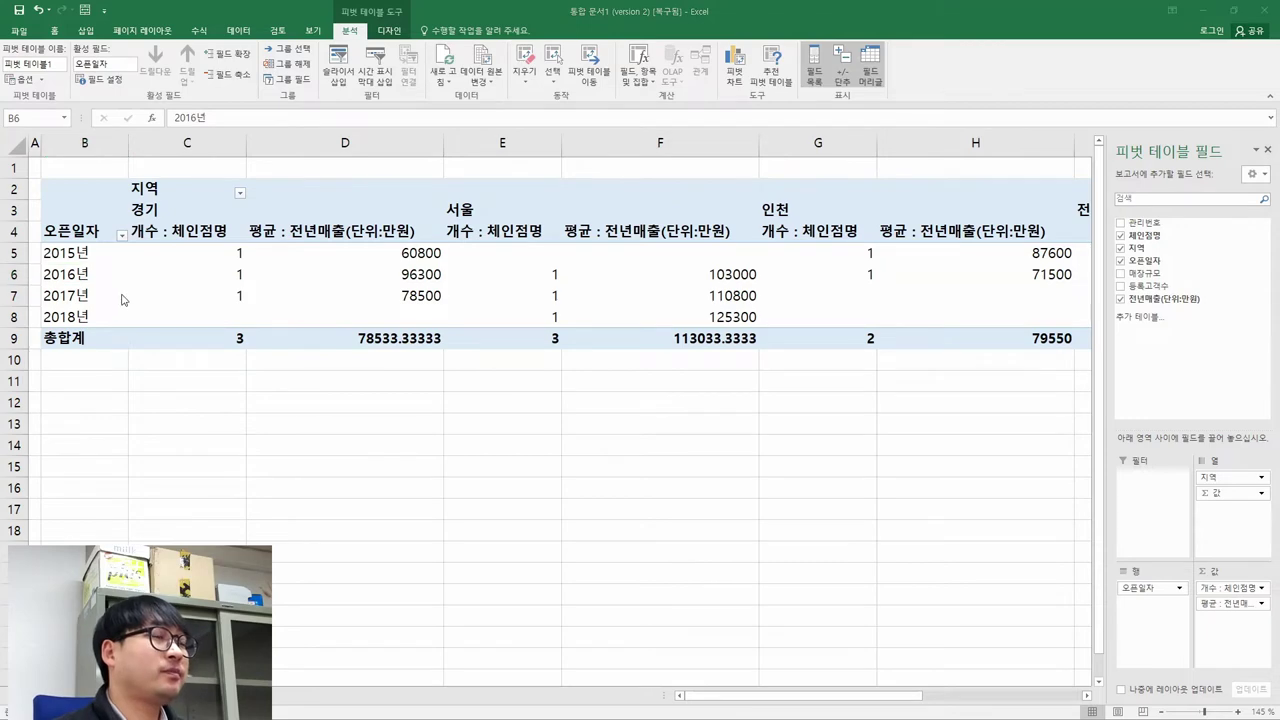
Step: Compare the pivot table's grouped year rows with the PDF's sample output
{"action": "key", "text": "alt+Tab"}
{"action": "key", "text": "alt+Tab"}
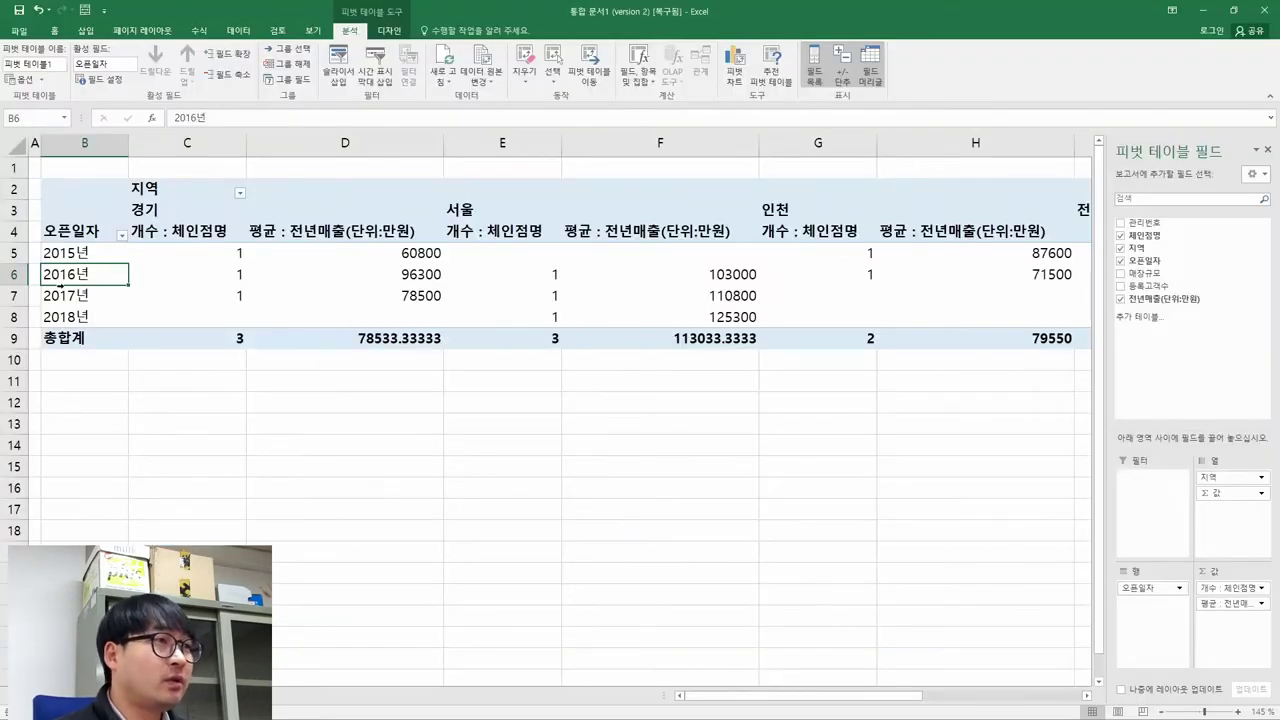
{"action": "key", "text": "alt+Tab"}
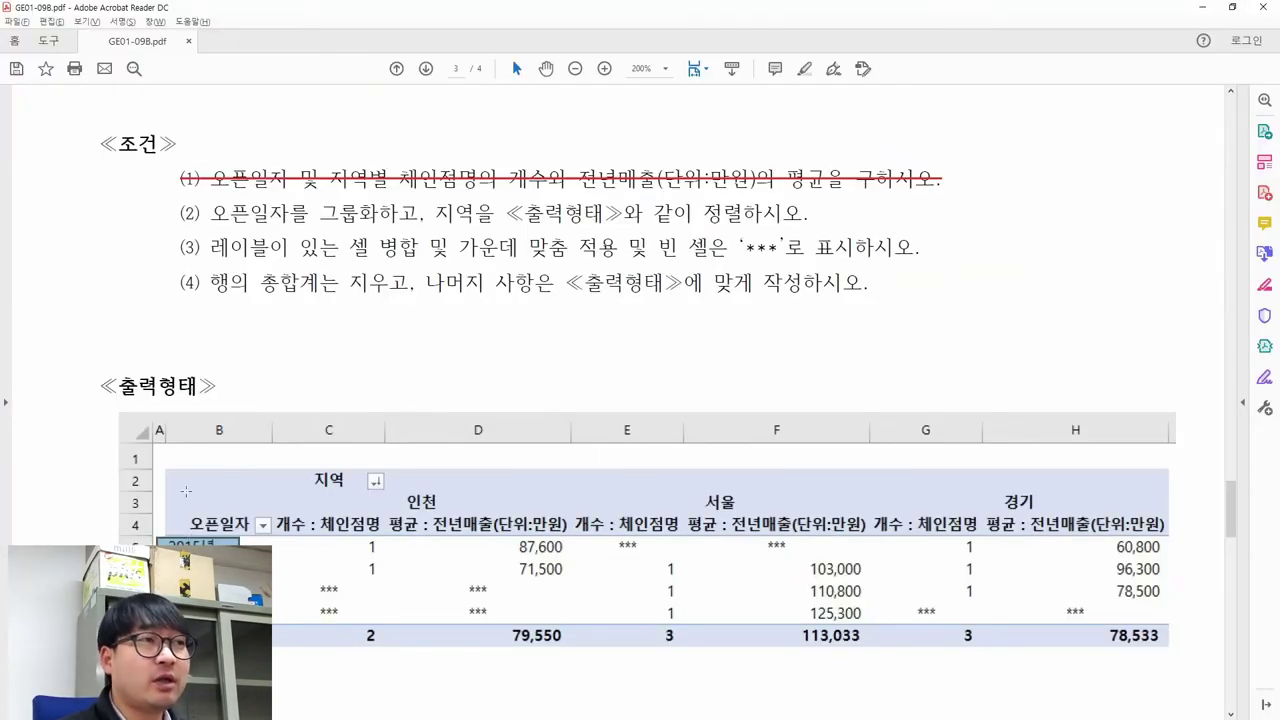
Step: Read the 지역 sorting requirement in condition (2) and sort the pivot table's 지역 column labels in descending text order
{"action": "left_click_drag", "start_coordinate": [204, 224], "coordinate": [647, 215]}
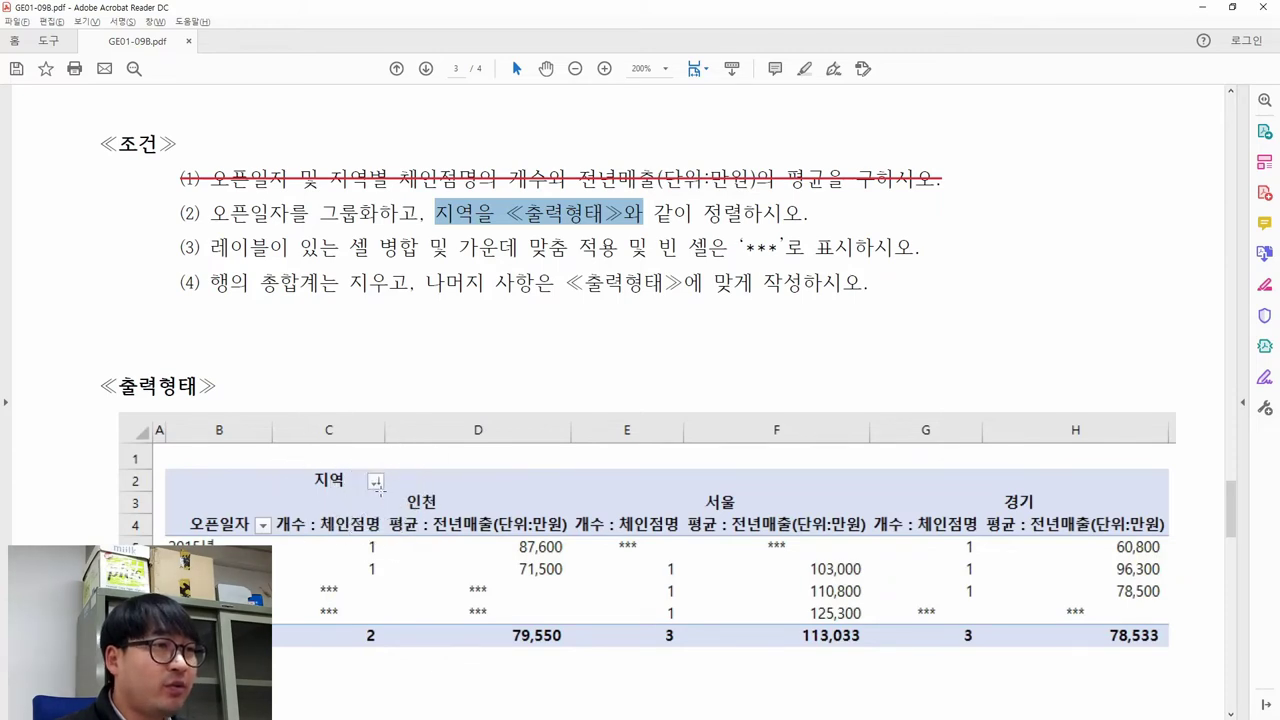
{"action": "key", "text": "alt+Tab"}
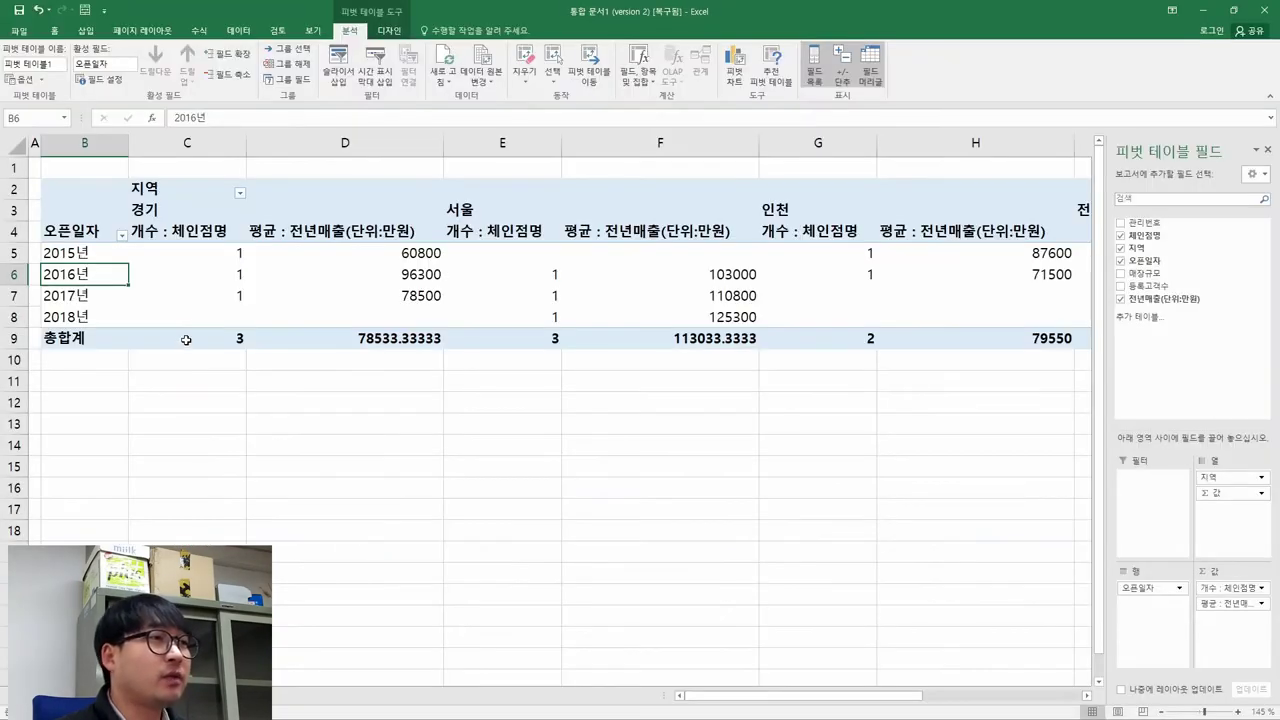
{"action": "left_click", "coordinate": [240, 195]}
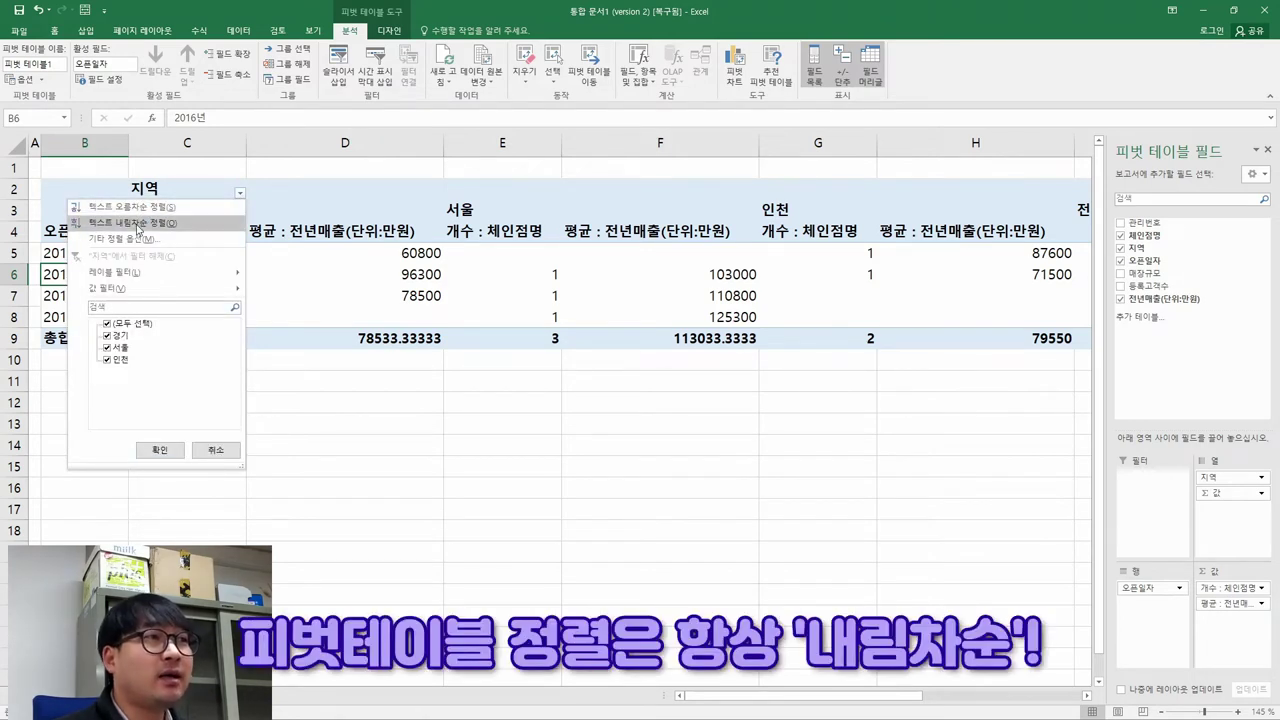
{"action": "left_click", "coordinate": [137, 224]}
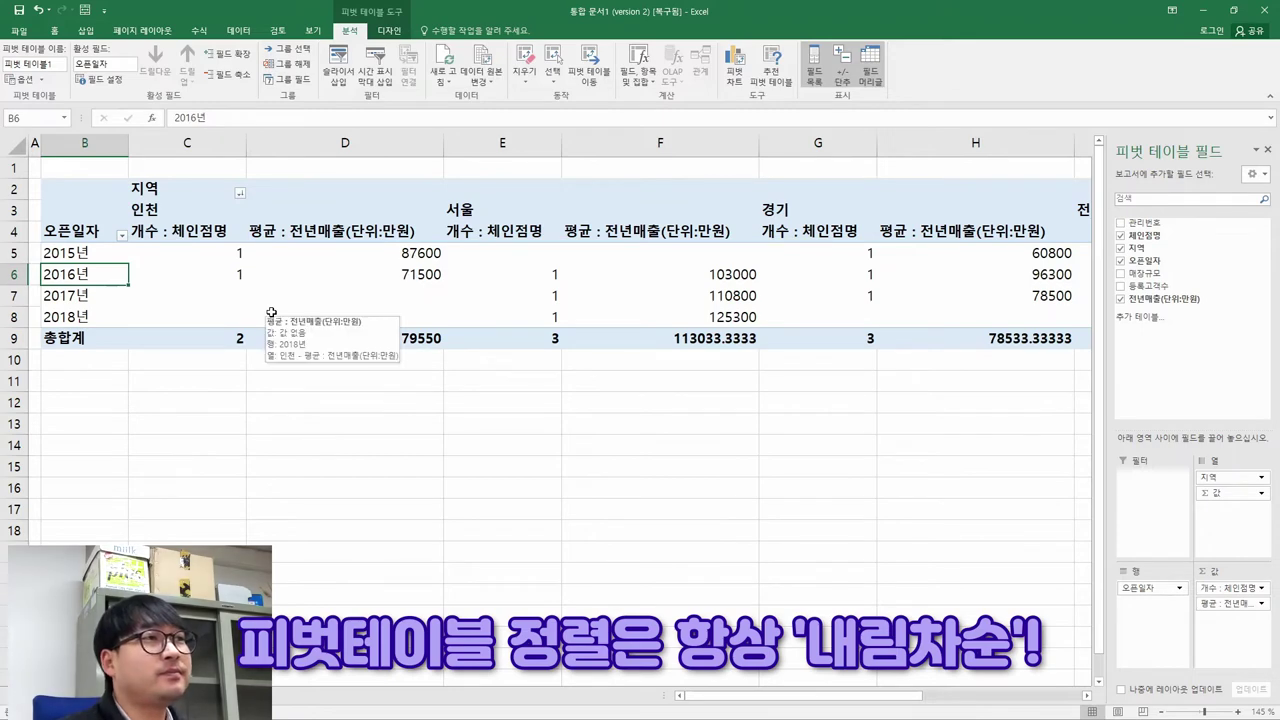
Step: Compare the order of the pivot table's 지역 labels with the sample output in the exam PDF
{"action": "left_click", "coordinate": [165, 210]}
{"action": "left_click", "coordinate": [490, 208]}
{"action": "left_click", "coordinate": [795, 214]}
{"action": "key", "text": "alt+Tab"}
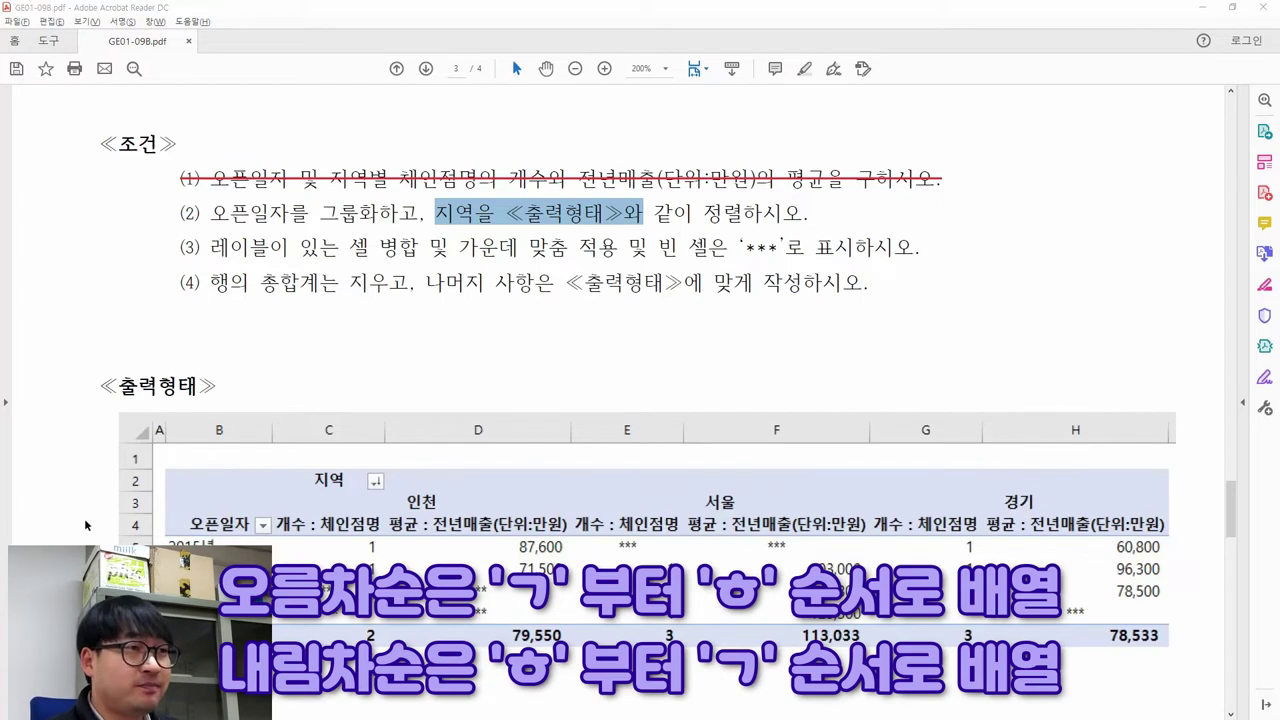
{"action": "key", "text": "alt+Tab"}
Step: Reapply the descending text sort to the pivot table's 지역 field
{"action": "left_click", "coordinate": [241, 193]}
{"action": "left_click", "coordinate": [241, 193]}
{"action": "left_click", "coordinate": [241, 193]}
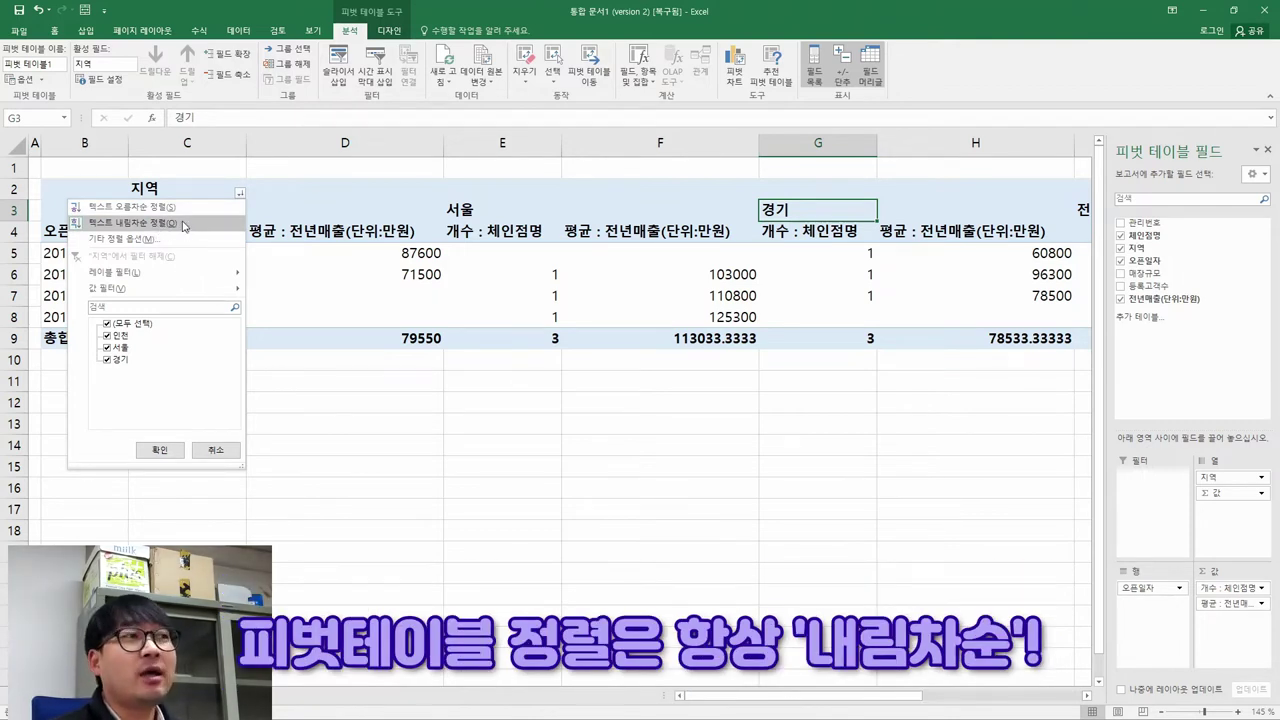
{"action": "left_click", "coordinate": [184, 225]}
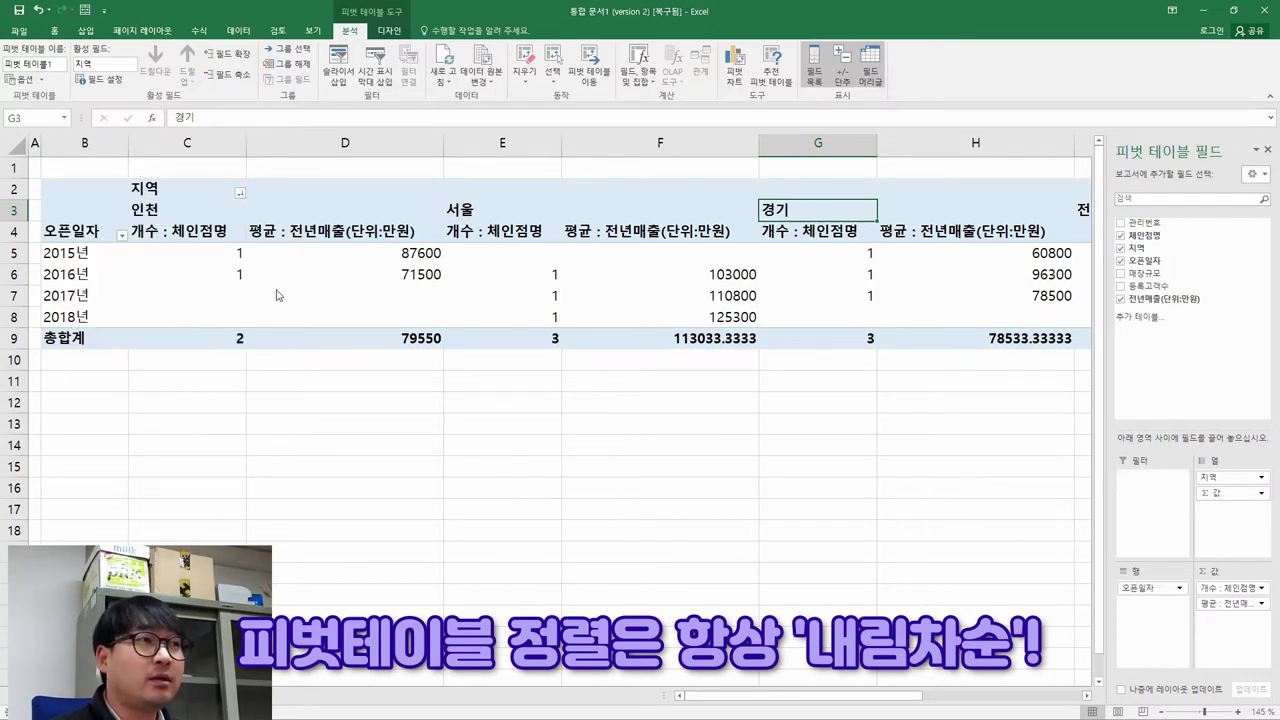
Step: Switch to the exam PDF, check the sample's 지역 headings and strike through condition (2) on grouping and sorting
{"action": "key", "text": "alt+Tab"}
{"action": "left_click_drag", "start_coordinate": [418, 480], "coordinate": [1082, 510]}
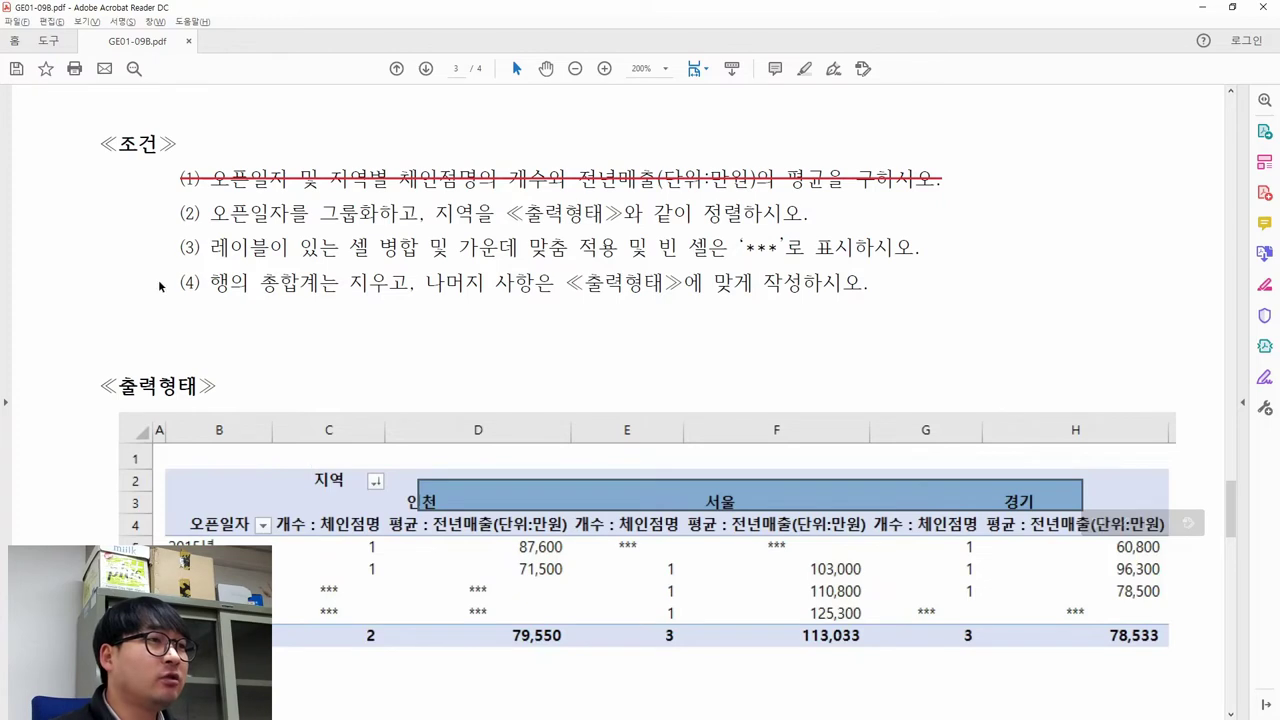
{"action": "left_click_drag", "start_coordinate": [181, 213], "coordinate": [817, 214]}
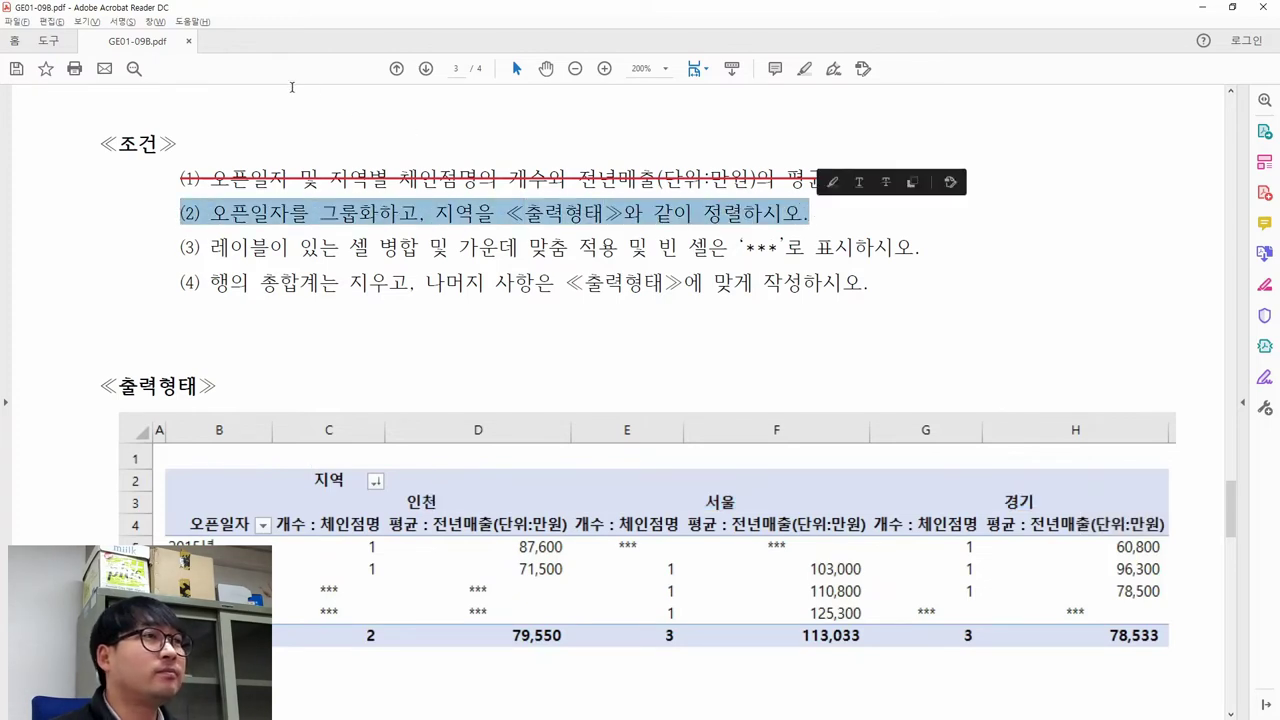
{"action": "left_click", "coordinate": [915, 182]}
Step: Read condition (3) in the PDF and open the PivotTable options for the pivot table in Excel
{"action": "left_click_drag", "start_coordinate": [181, 247], "coordinate": [920, 250]}
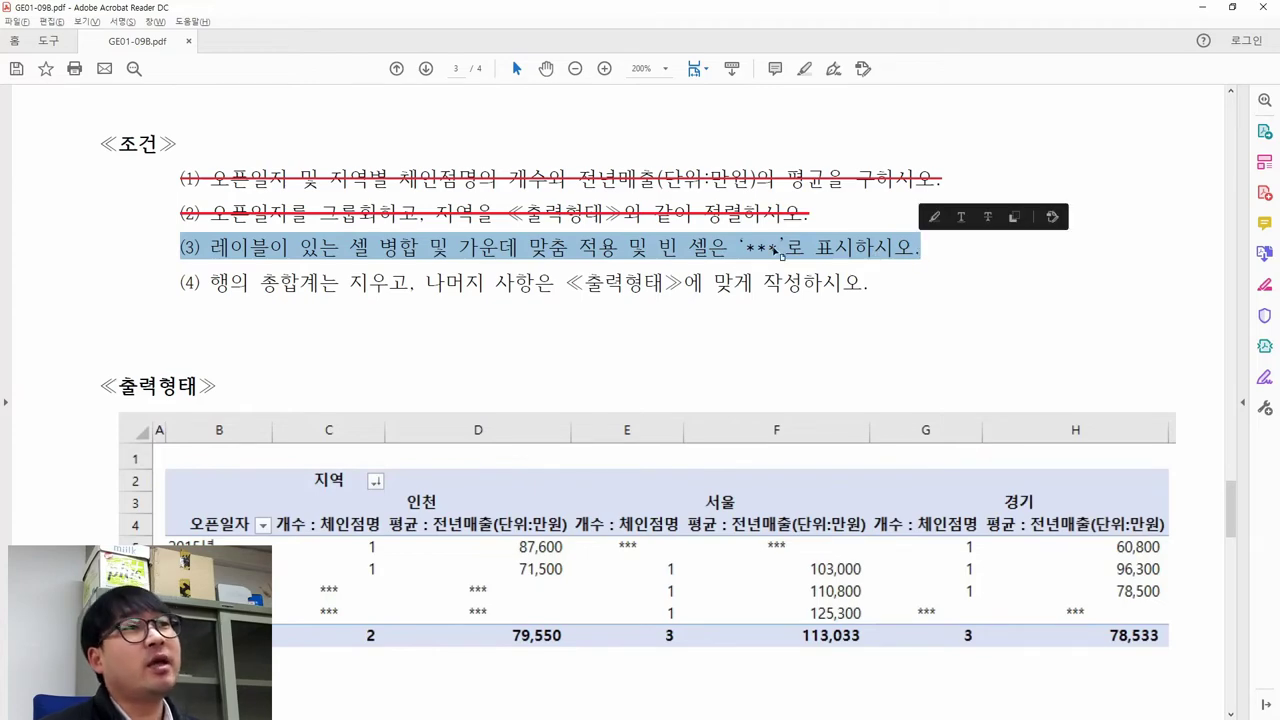
{"action": "key", "text": "alt+Tab"}
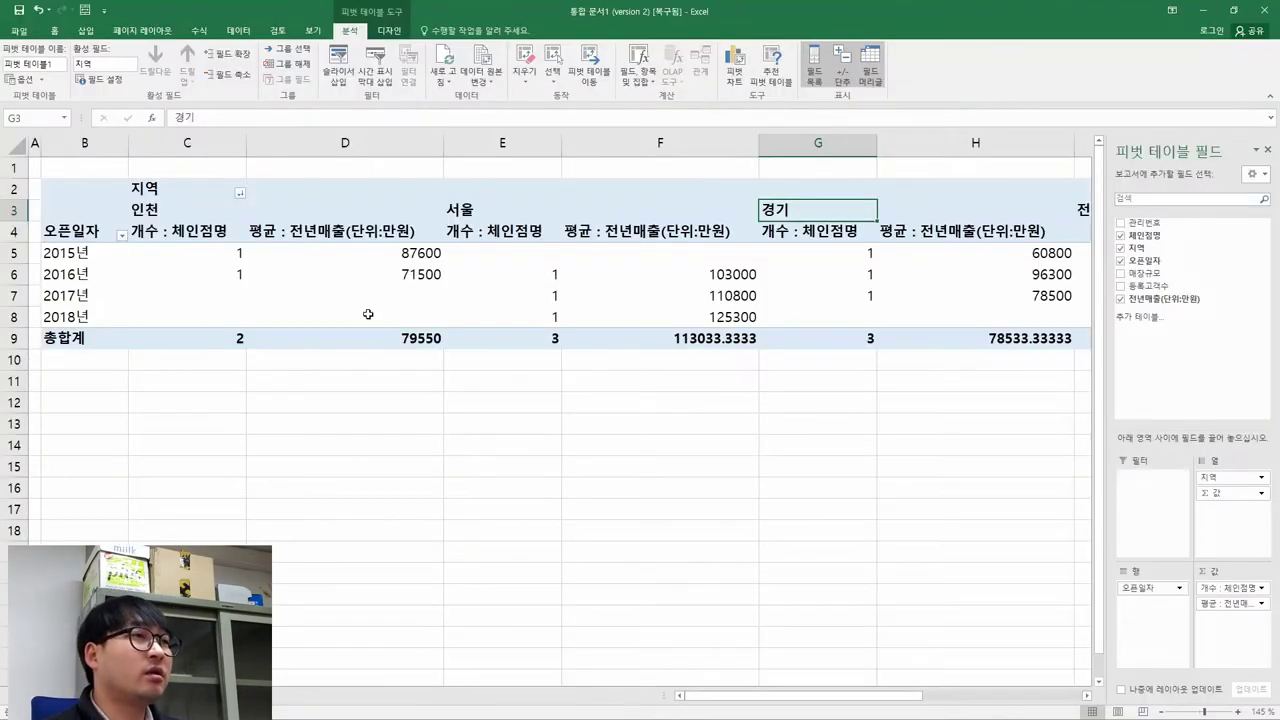
{"action": "right_click", "coordinate": [196, 268]}
{"action": "right_click", "coordinate": [170, 253]}
{"action": "right_click", "coordinate": [162, 192]}
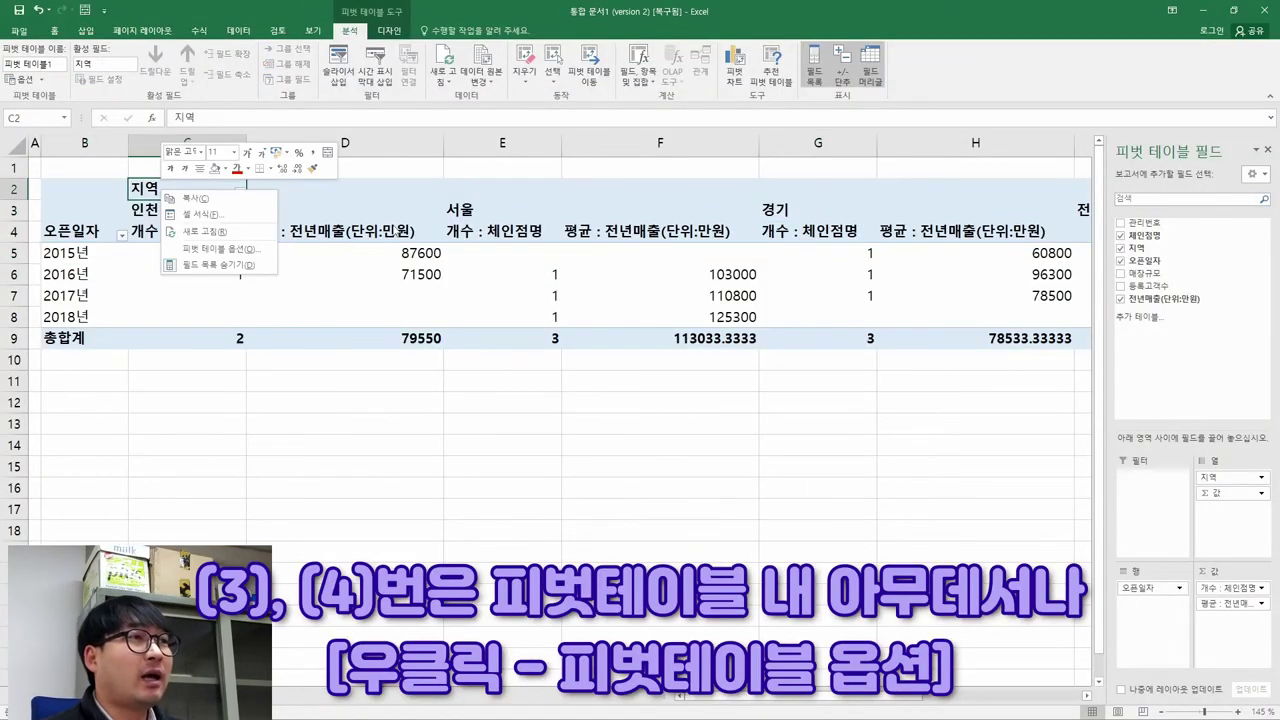
{"action": "right_click", "coordinate": [612, 253]}
{"action": "right_click", "coordinate": [396, 316]}
{"action": "left_click", "coordinate": [300, 296]}
{"action": "right_click", "coordinate": [272, 276]}
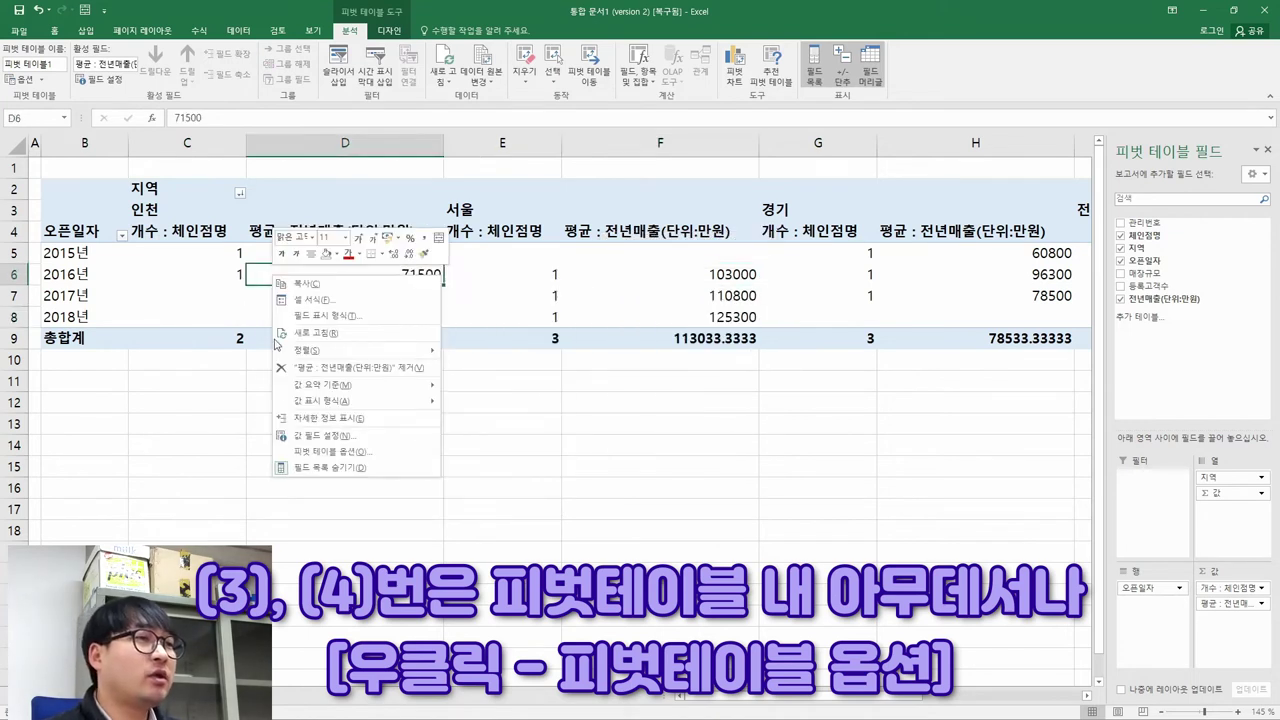
{"action": "left_click", "coordinate": [345, 452]}
{"action": "left_click_drag", "start_coordinate": [332, 268], "coordinate": [456, 268]}
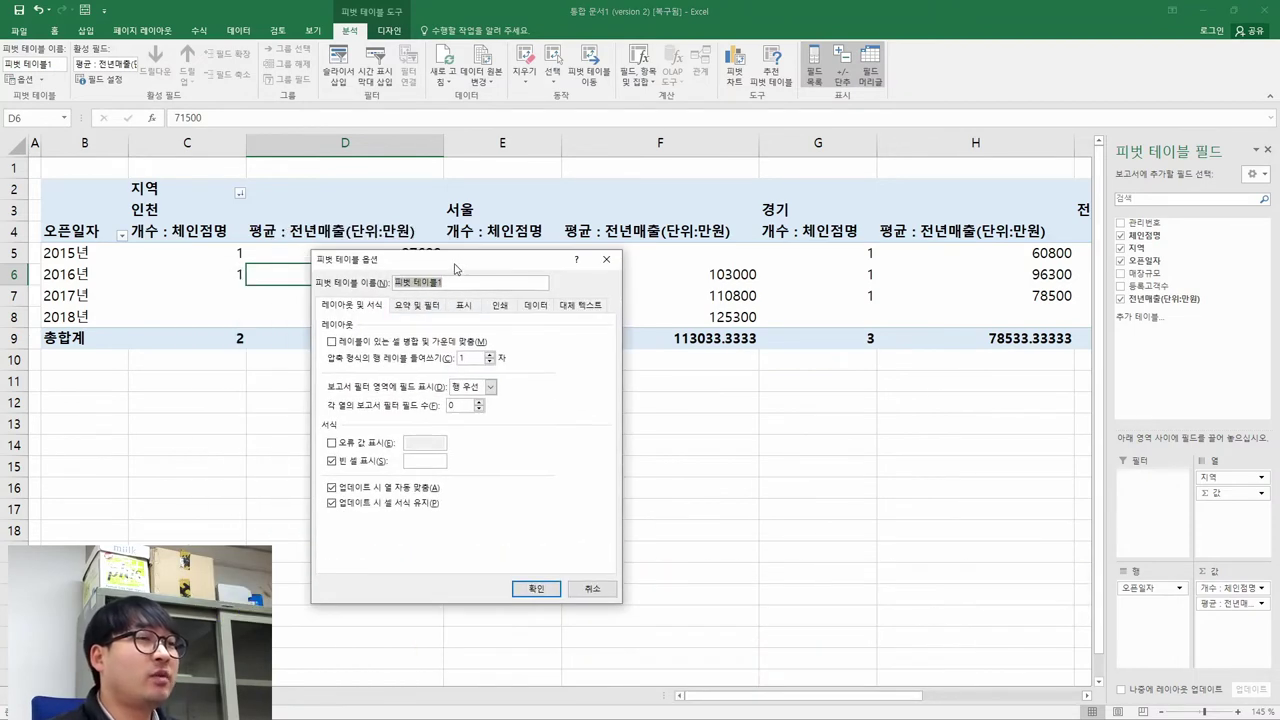
Step: Recheck the label merging requirement in condition (3) and enable merging and centring of cells with labels
{"action": "key", "text": "alt+Tab"}
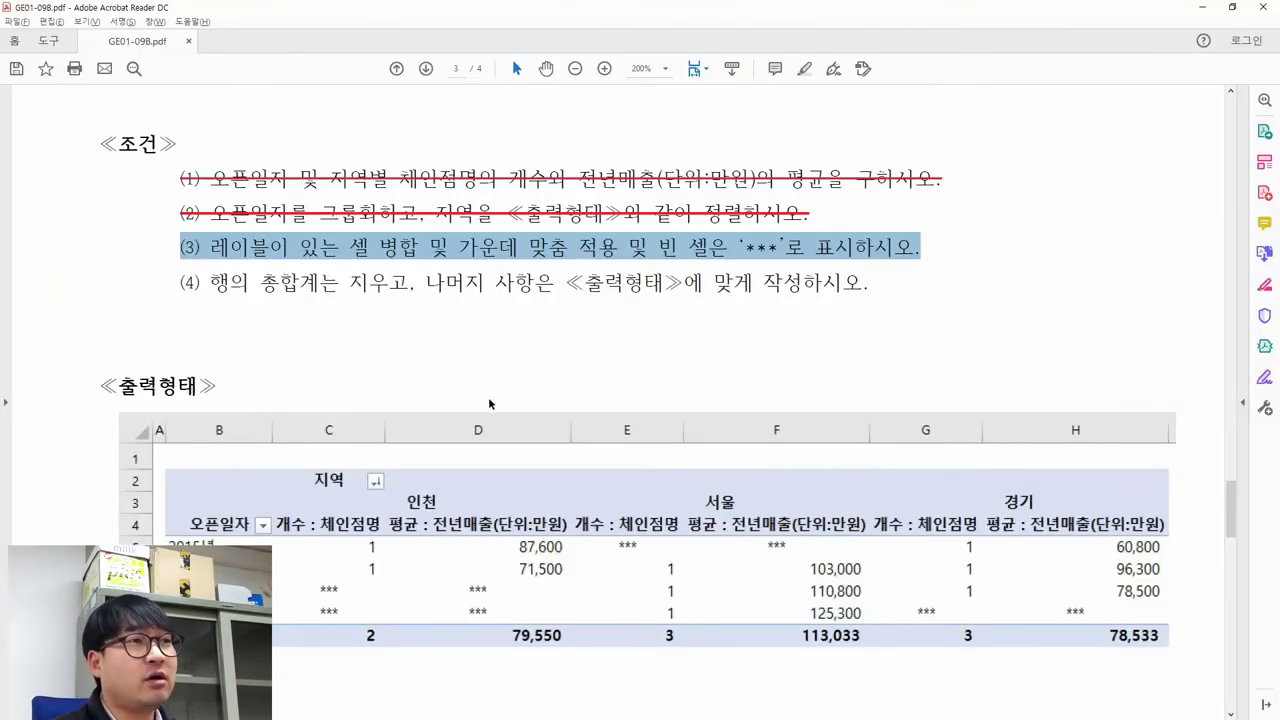
{"action": "left_click_drag", "start_coordinate": [210, 246], "coordinate": [598, 258]}
{"action": "key", "text": "alt+Tab"}
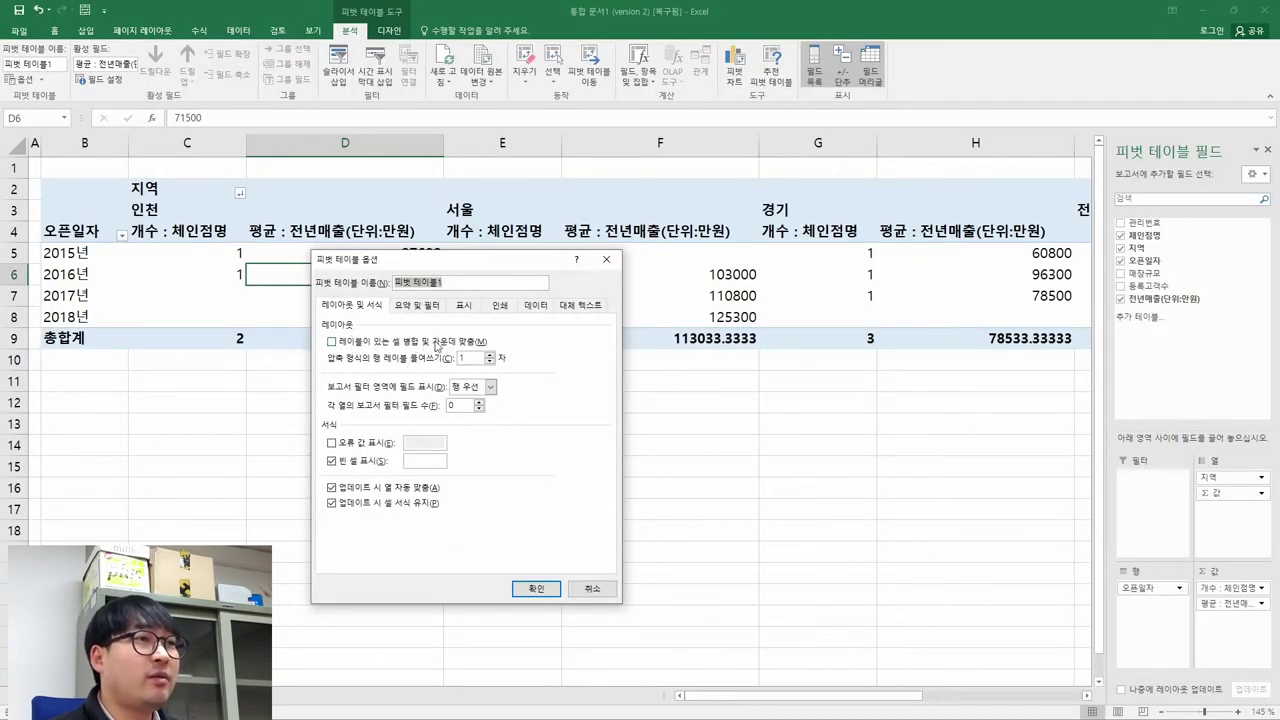
{"action": "left_click", "coordinate": [332, 342]}
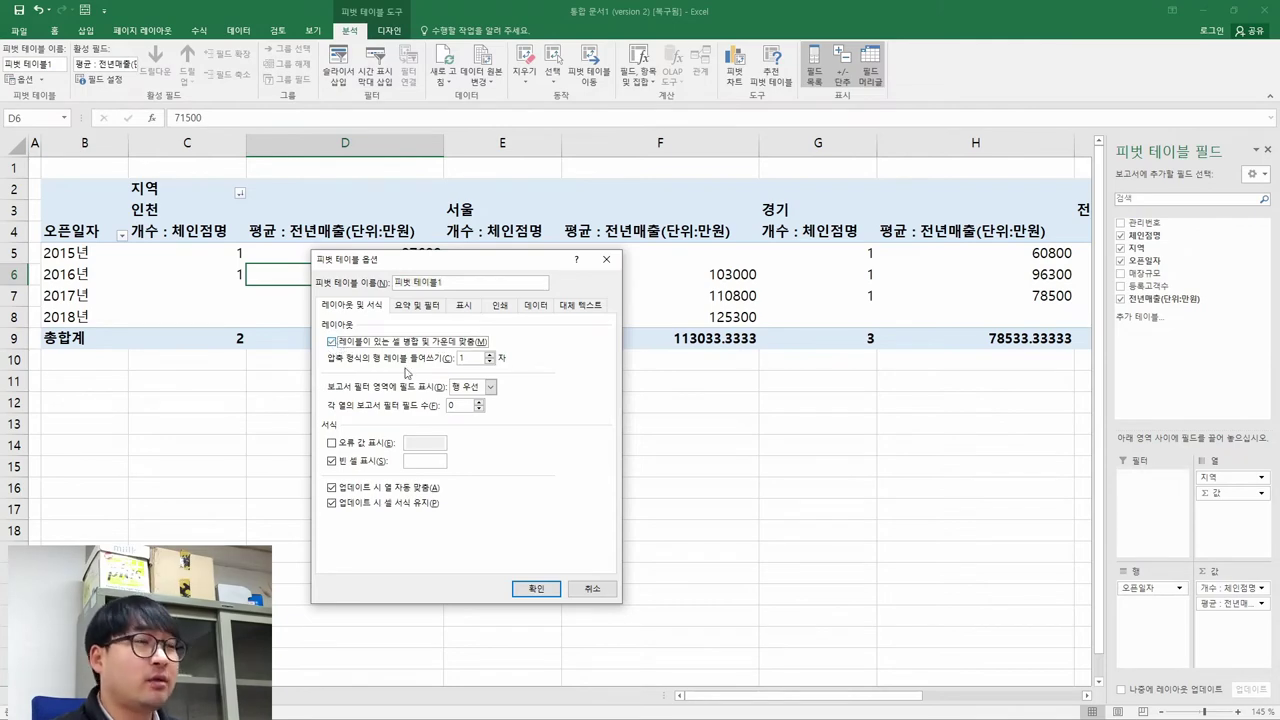
Step: Check condition (3)'s empty-cell requirement and set the pivot table's empty cells to show ***
{"action": "key", "text": "alt+Tab"}
{"action": "left_click_drag", "start_coordinate": [657, 246], "coordinate": [914, 248]}
{"action": "key", "text": "alt+Tab"}
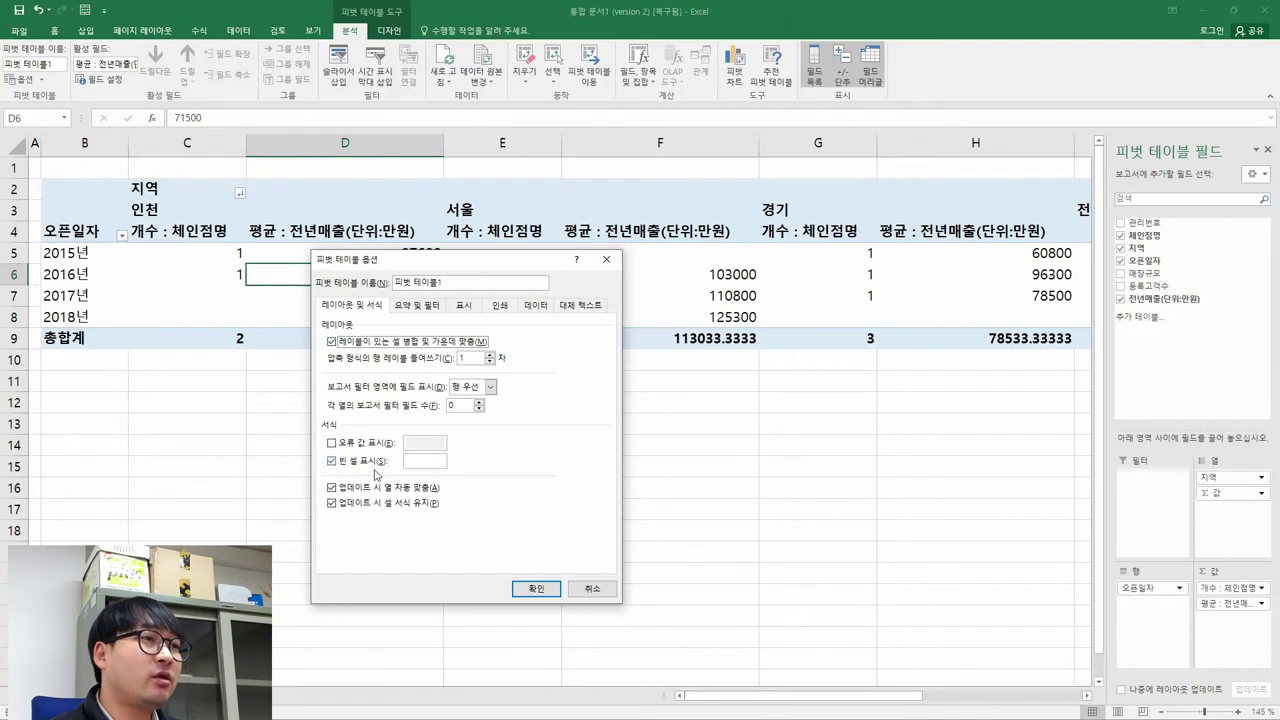
{"action": "left_click", "coordinate": [421, 463]}
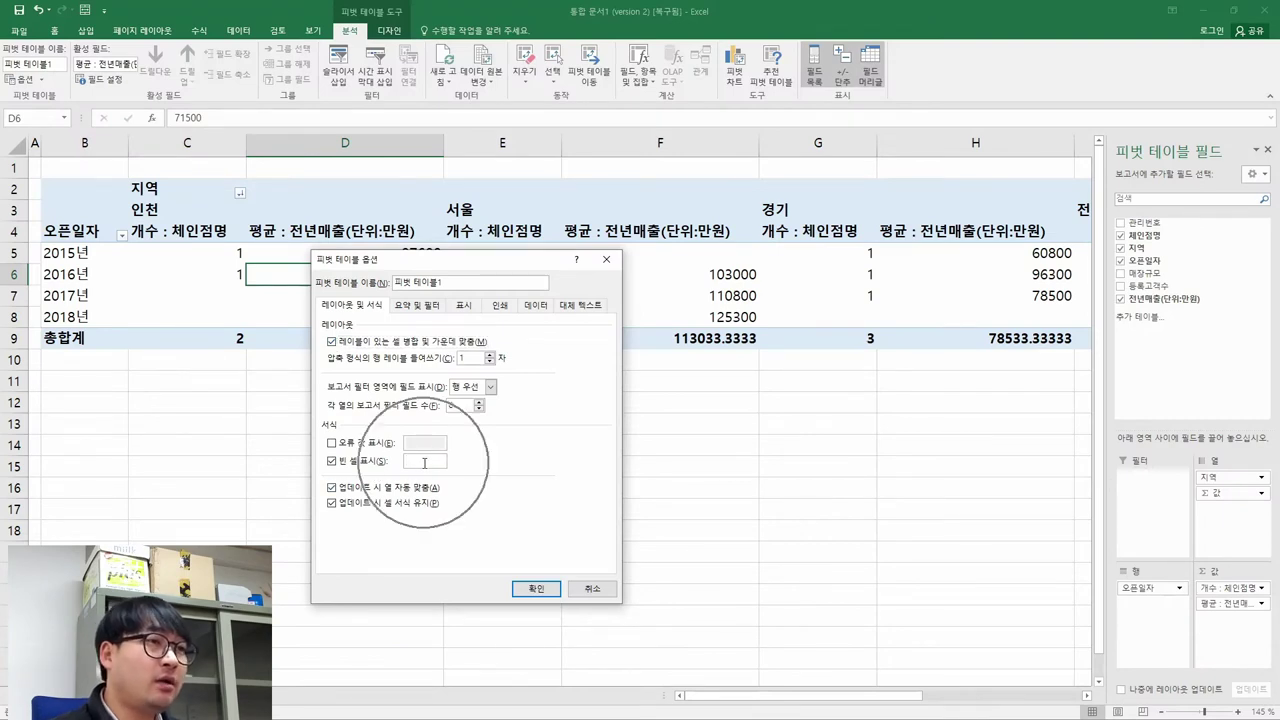
{"action": "type", "text": "'*'"}
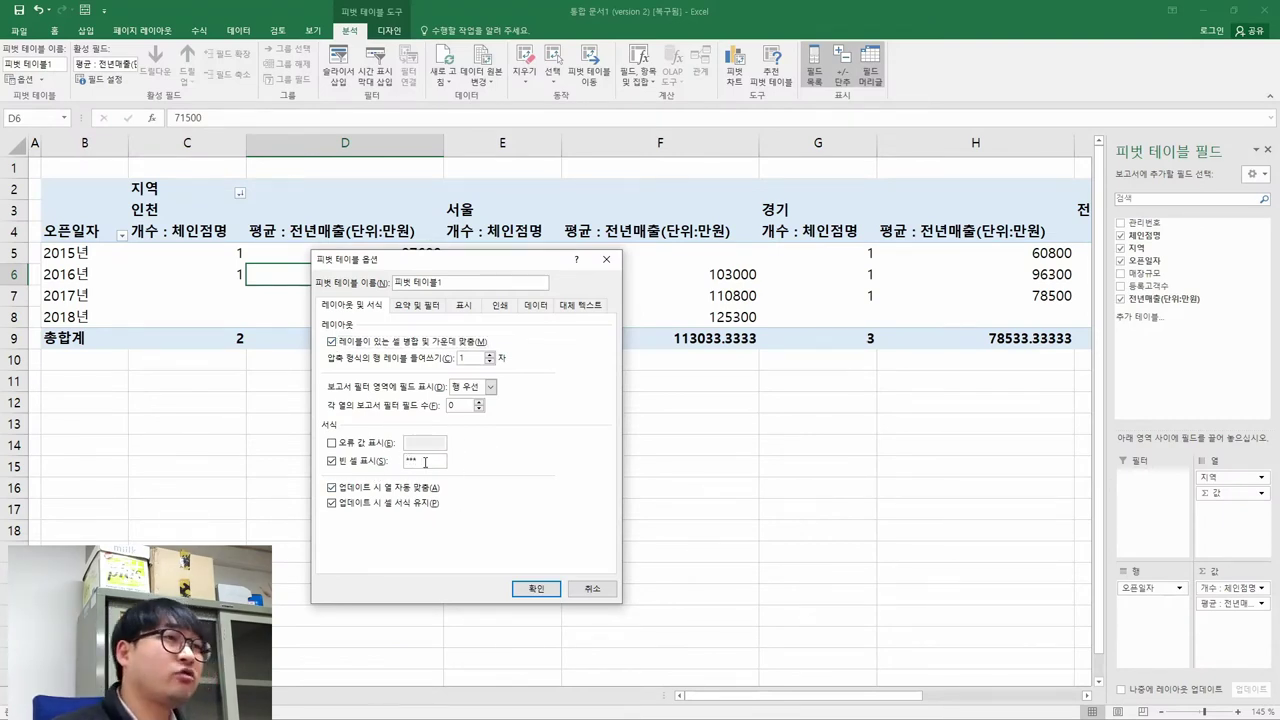
{"action": "key", "text": "Return"}
Step: Check condition (4) in the PDF, turn off the pivot table's row grand totals and apply the PivotTable options
{"action": "key", "text": "alt+Tab"}
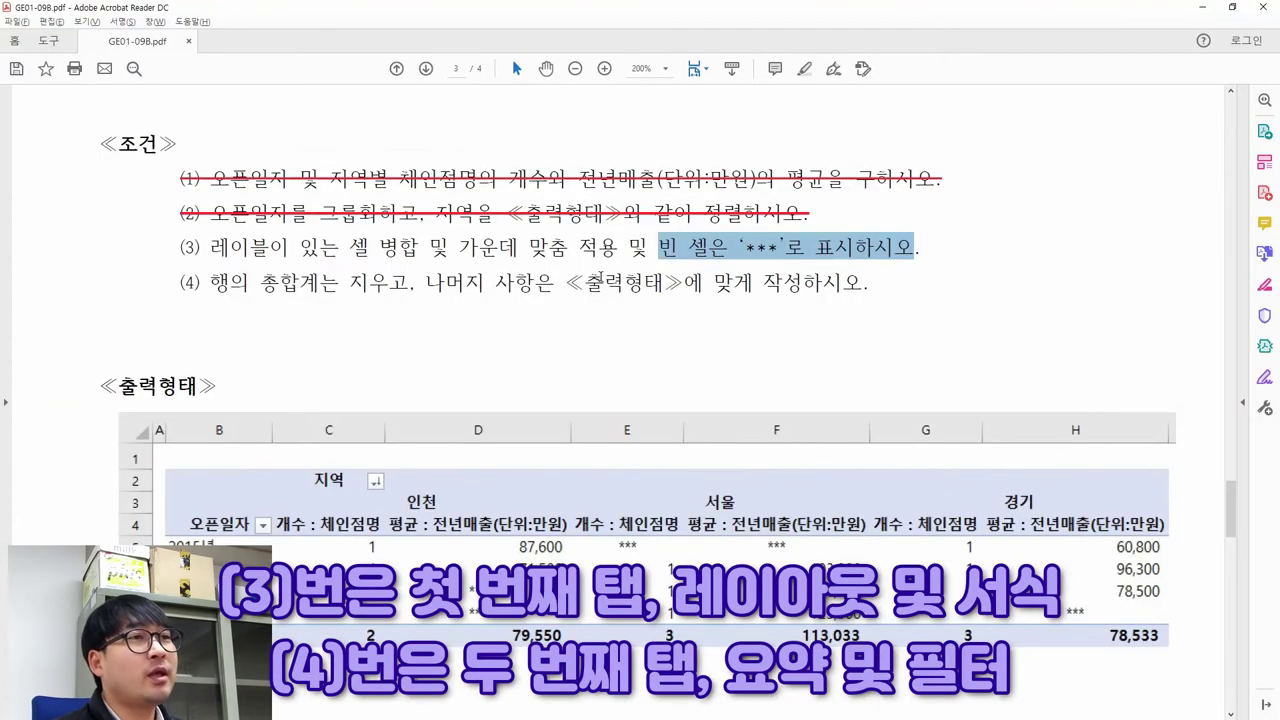
{"action": "left_click_drag", "start_coordinate": [212, 285], "coordinate": [415, 292]}
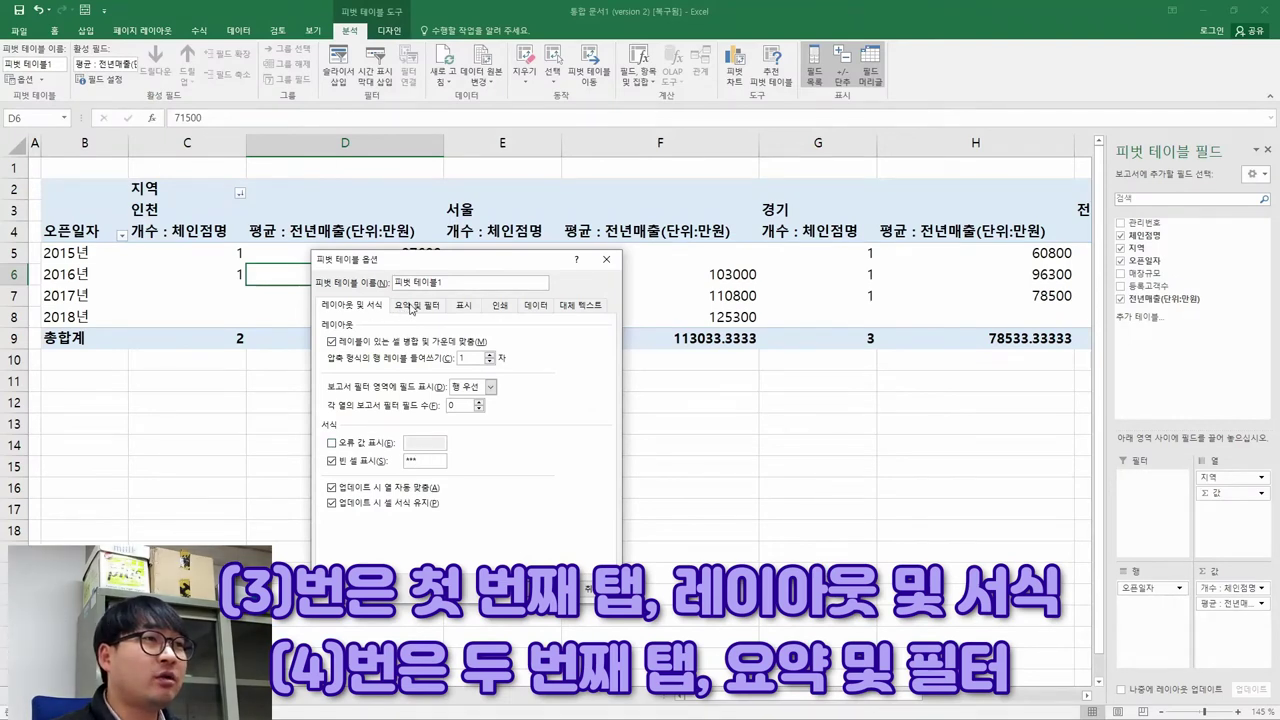
{"action": "left_click", "coordinate": [408, 306]}
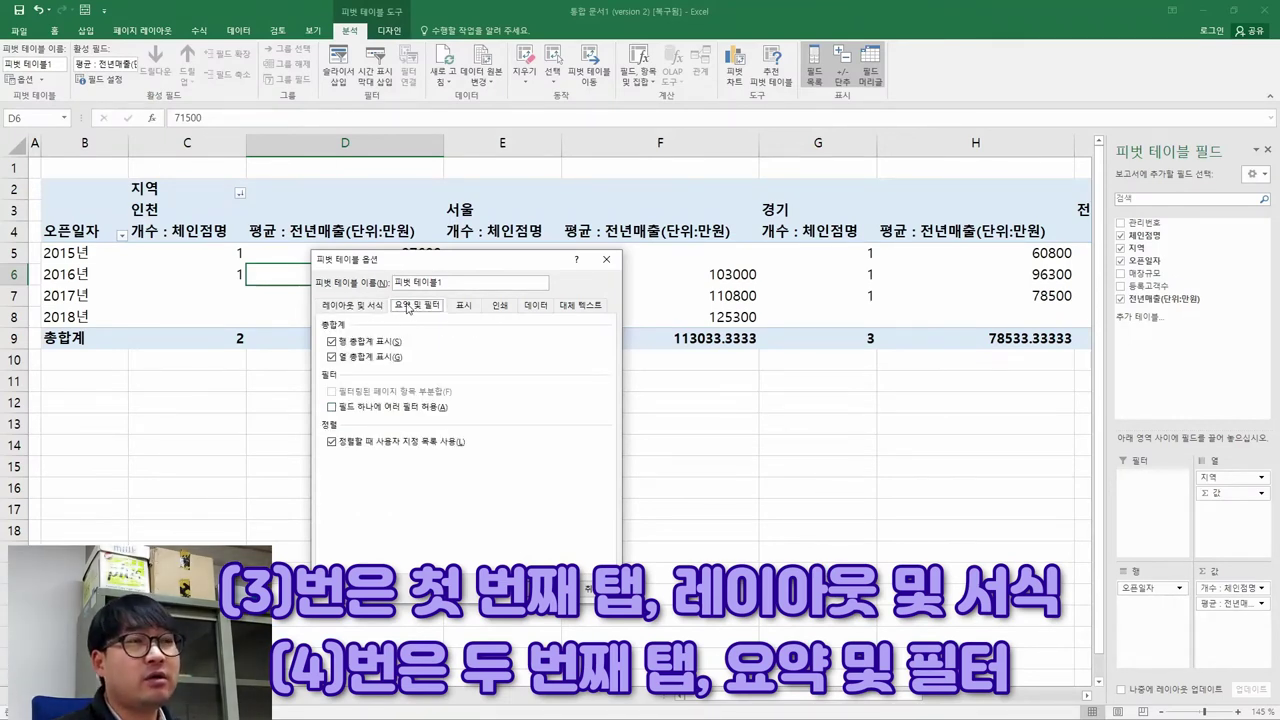
{"action": "left_click", "coordinate": [332, 342]}
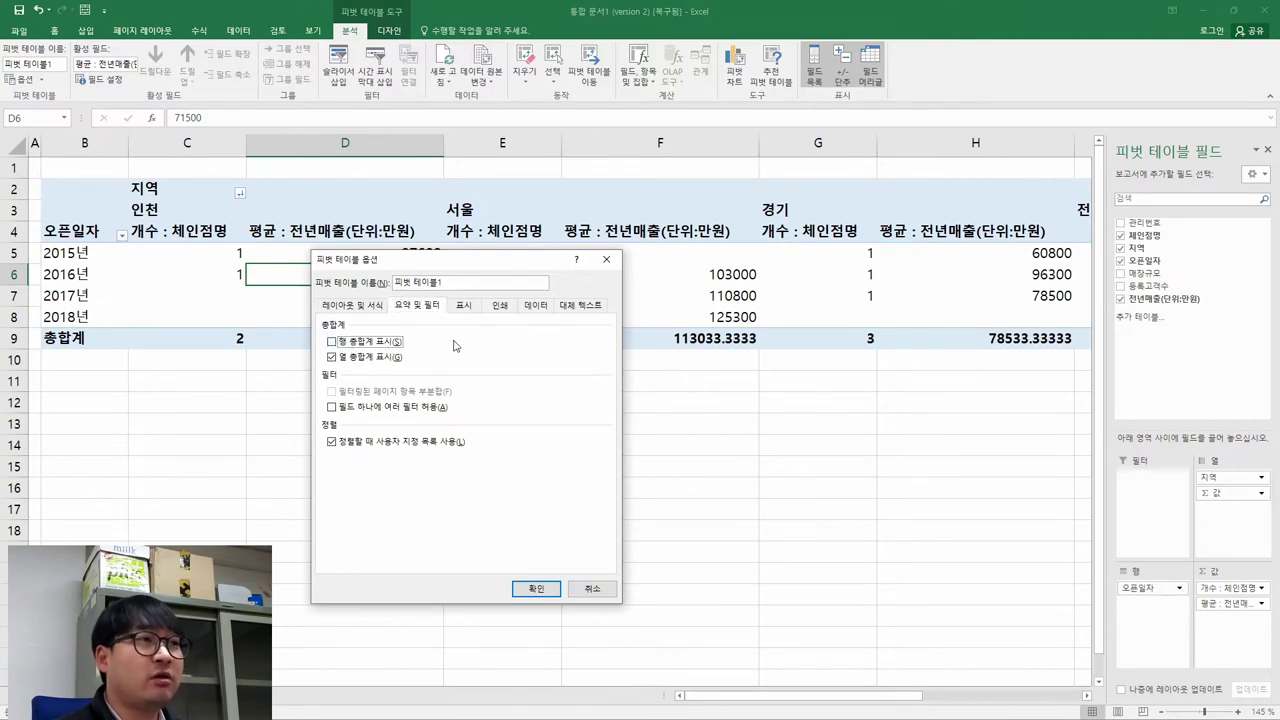
{"action": "key", "text": "alt+Tab"}
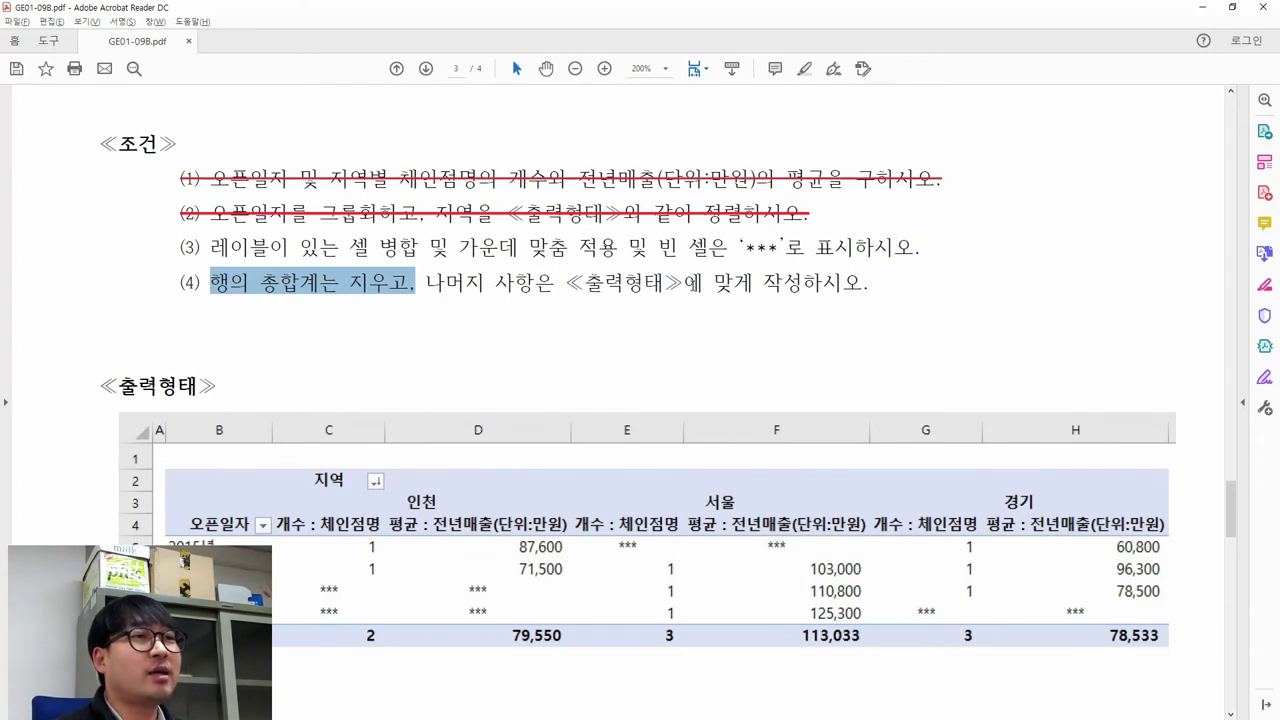
{"action": "key", "text": "alt+Tab"}
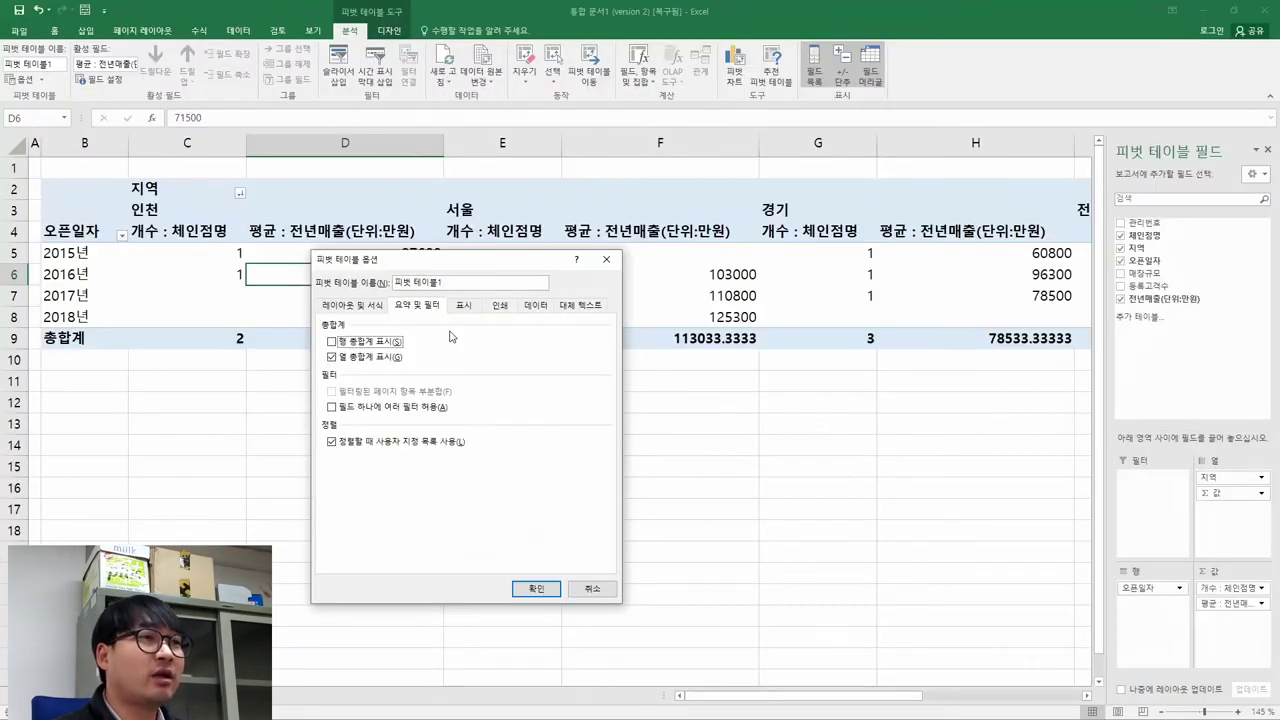
{"action": "left_click", "coordinate": [536, 587]}
Step: Strike through condition (3) and the row grand total part of condition (4) in the exam PDF
{"action": "key", "text": "alt+Tab"}
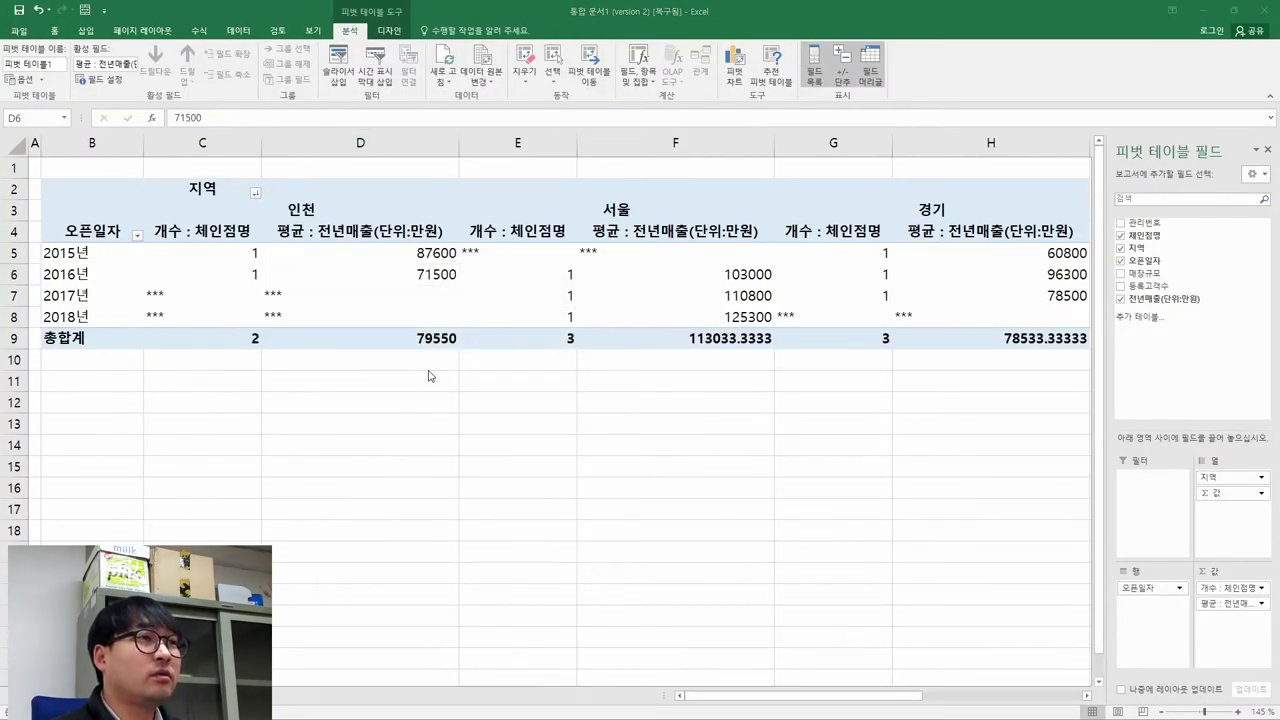
{"action": "left_click", "coordinate": [415, 285]}
{"action": "left_click_drag", "start_coordinate": [415, 285], "coordinate": [182, 245]}
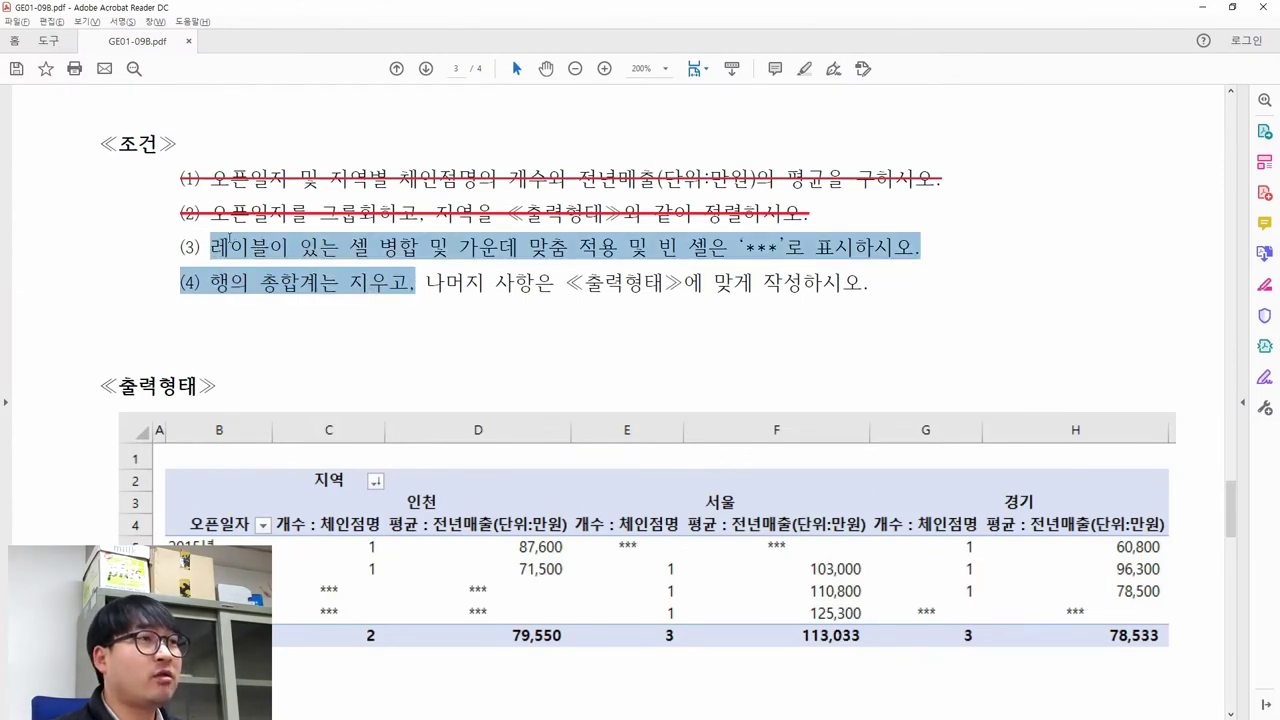
{"action": "left_click", "coordinate": [265, 217]}
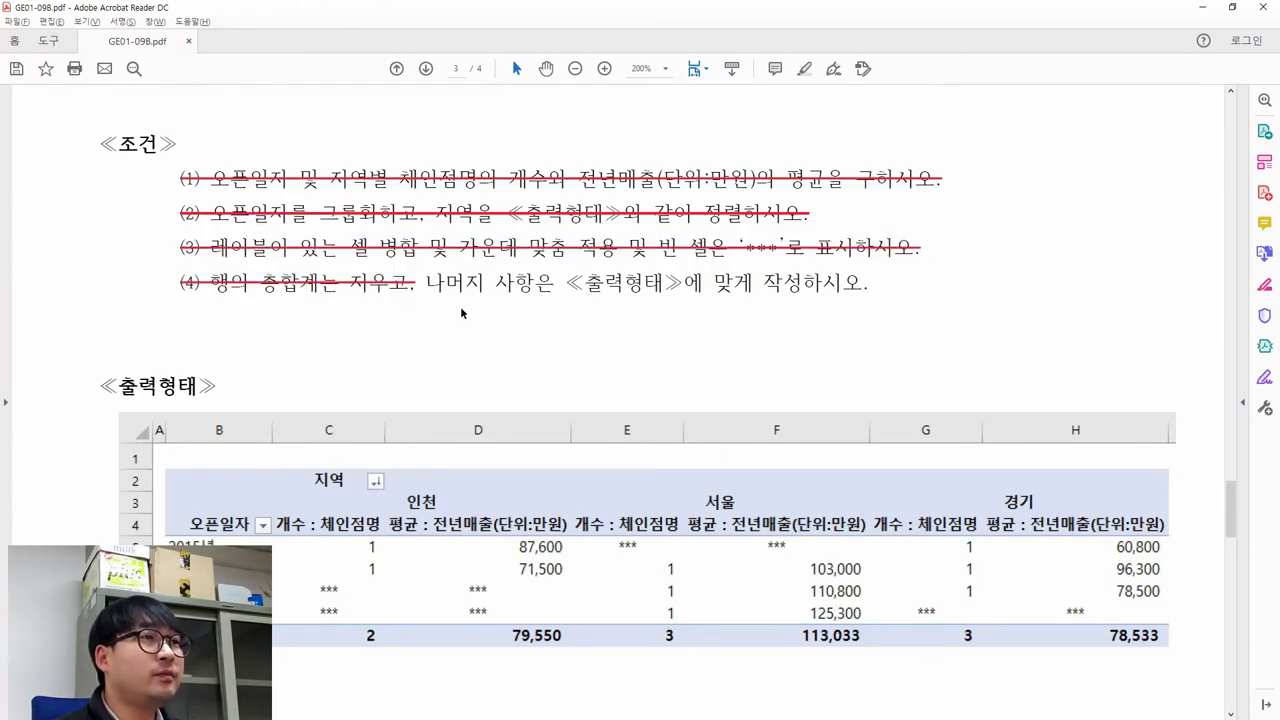
Step: Read the rest of condition (4) and compare the pivot table's layout and formatting with the PDF's sample output
{"action": "left_click_drag", "start_coordinate": [424, 284], "coordinate": [829, 308]}
{"action": "scroll", "coordinate": [720, 340], "scroll_direction": "down", "scroll_amount": 5}
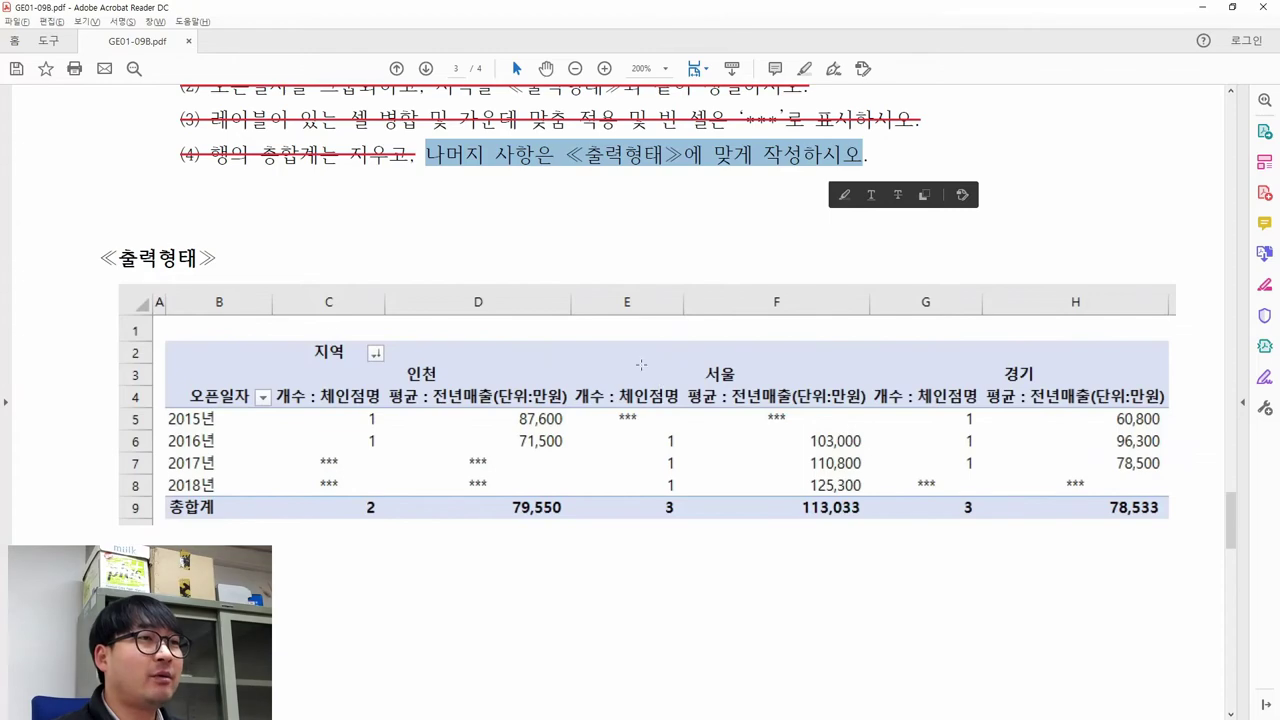
{"action": "key", "text": "alt+Tab"}
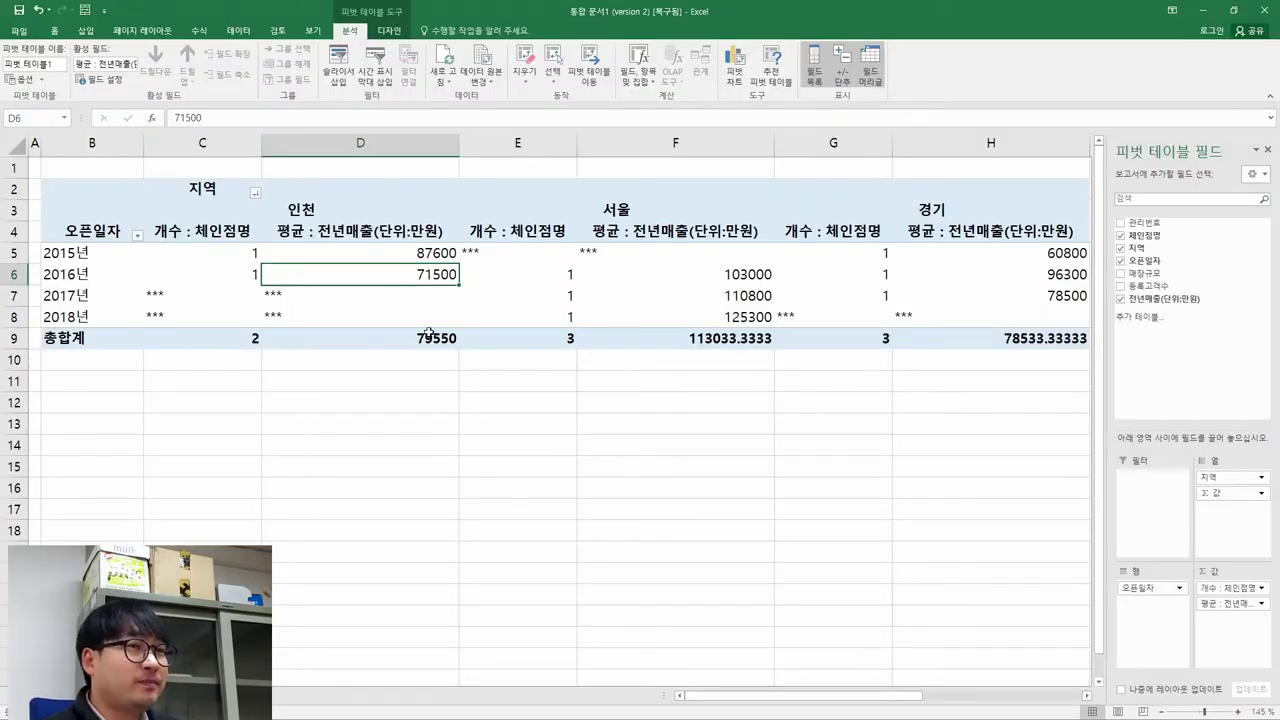
{"action": "left_click", "coordinate": [254, 211]}
{"action": "key", "text": "alt+Tab"}
{"action": "key", "text": "alt+Tab"}
{"action": "key", "text": "alt+Tab"}
{"action": "key", "text": "alt+Tab"}
{"action": "key", "text": "alt+Tab"}
{"action": "key", "text": "alt+Tab"}
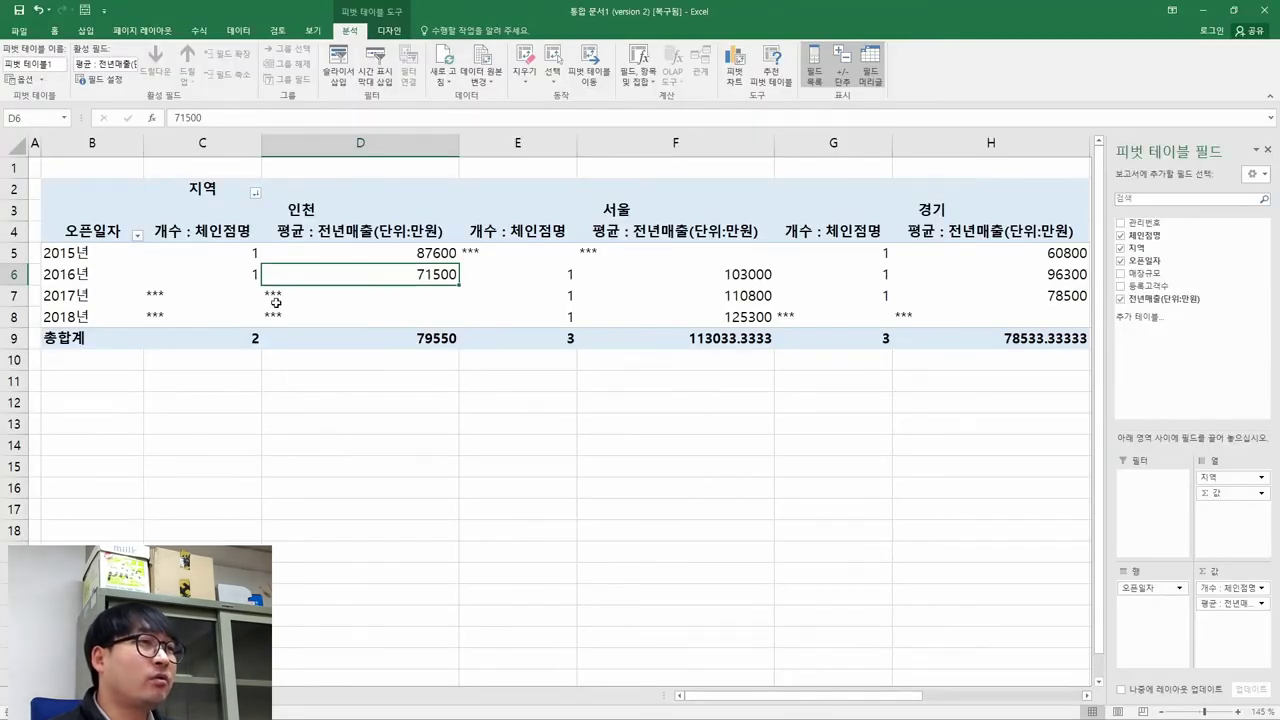
Step: Compare the alignment of the *** cells under 개수 : 체인점명 in the pivot table and the PDF's sample output
{"action": "left_click", "coordinate": [180, 295]}
{"action": "key", "text": "alt+Tab"}
{"action": "left_click_drag", "start_coordinate": [298, 356], "coordinate": [352, 374]}
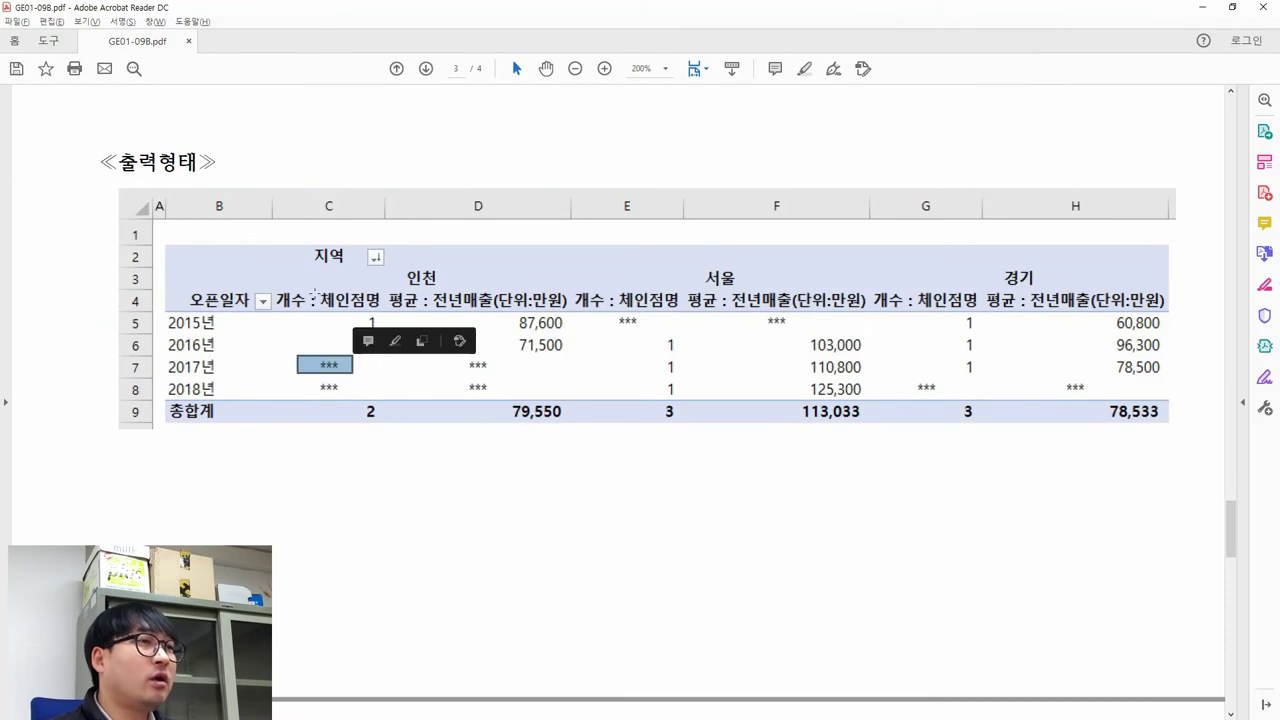
{"action": "left_click_drag", "start_coordinate": [299, 288], "coordinate": [354, 396]}
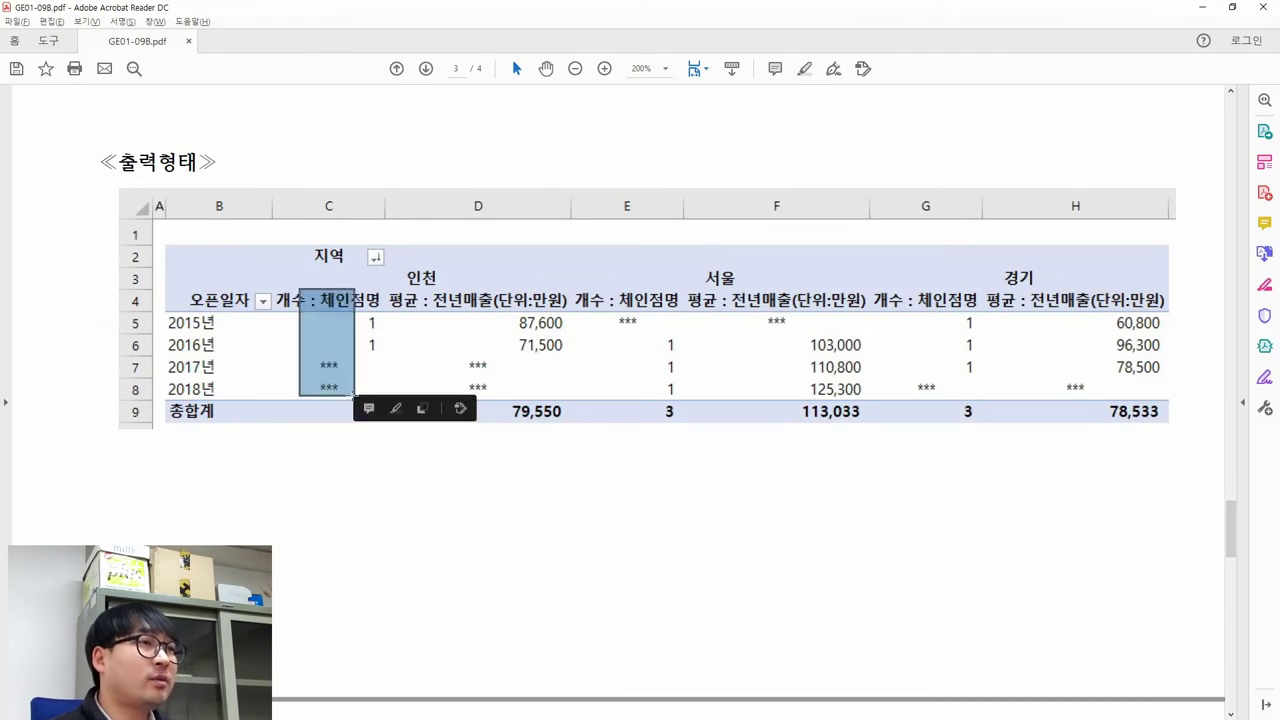
{"action": "key", "text": "alt+Tab"}
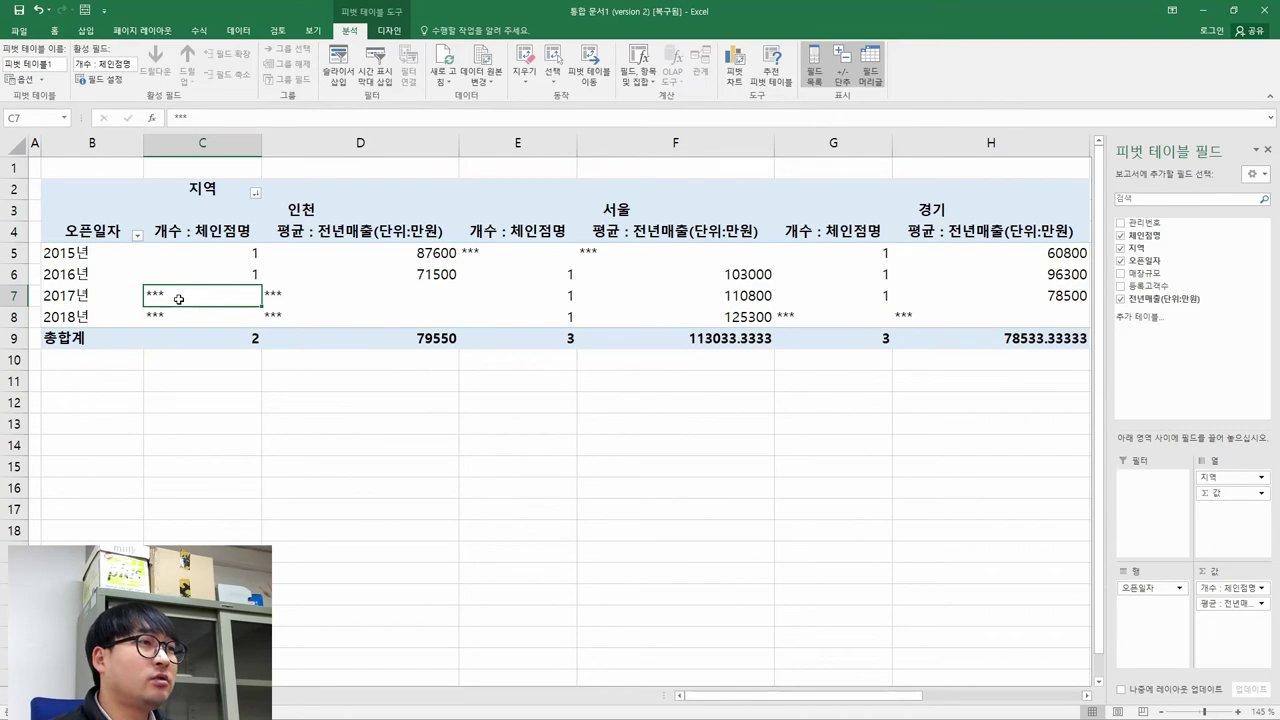
Step: Compare the number format of total F9 with the PDF's sample output and review the alignment rule in the PDF's 제1작업 section
{"action": "left_click", "coordinate": [722, 344]}
{"action": "key", "text": "alt+Tab"}
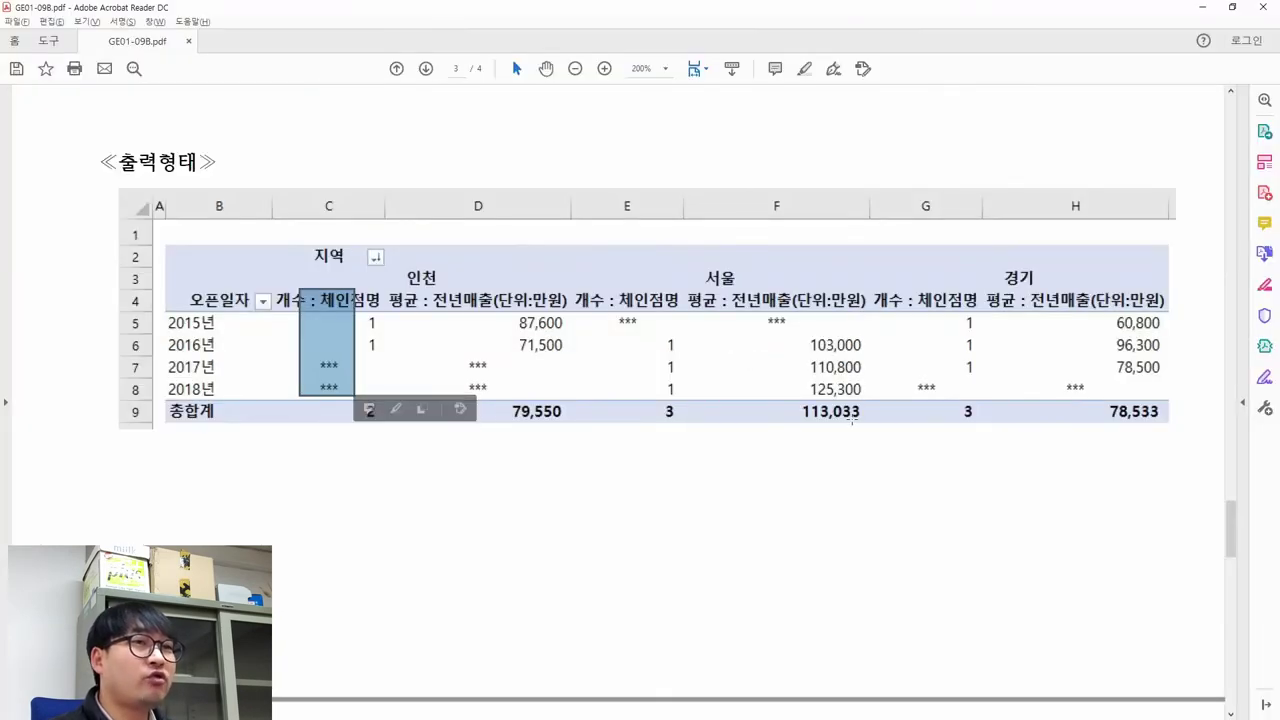
{"action": "key", "text": "alt+Tab"}
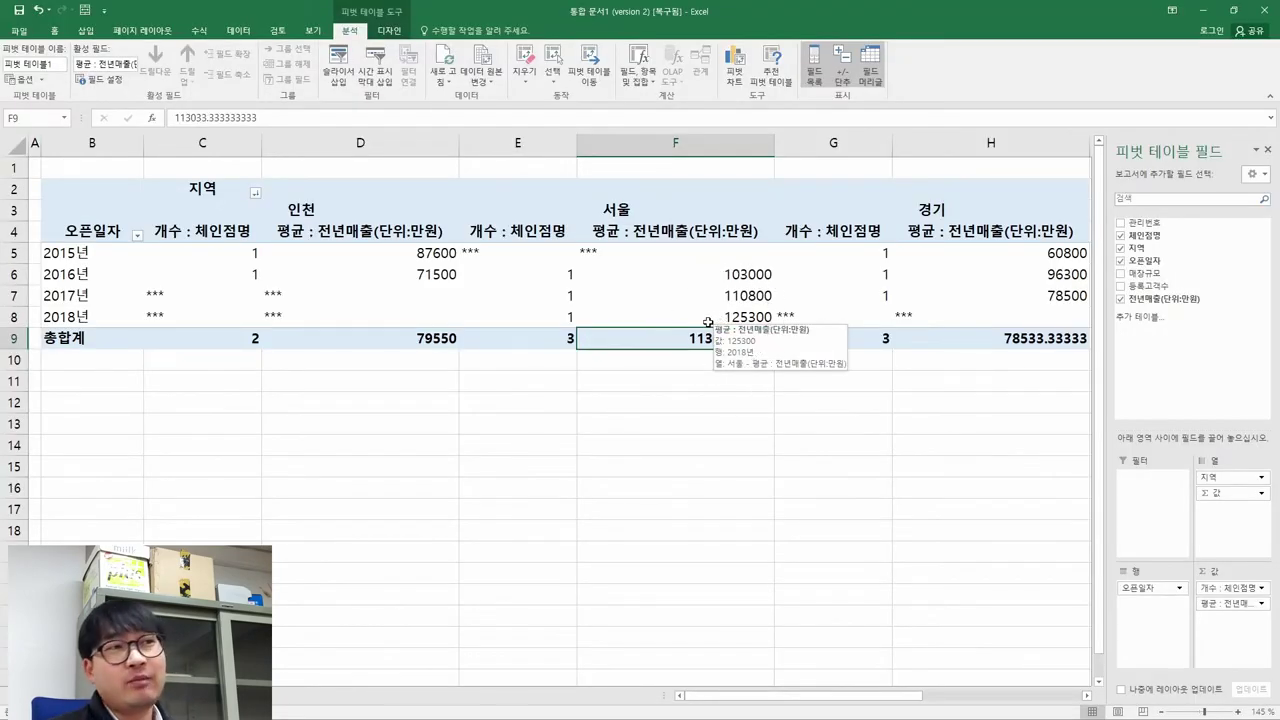
{"action": "key", "text": "alt+Tab"}
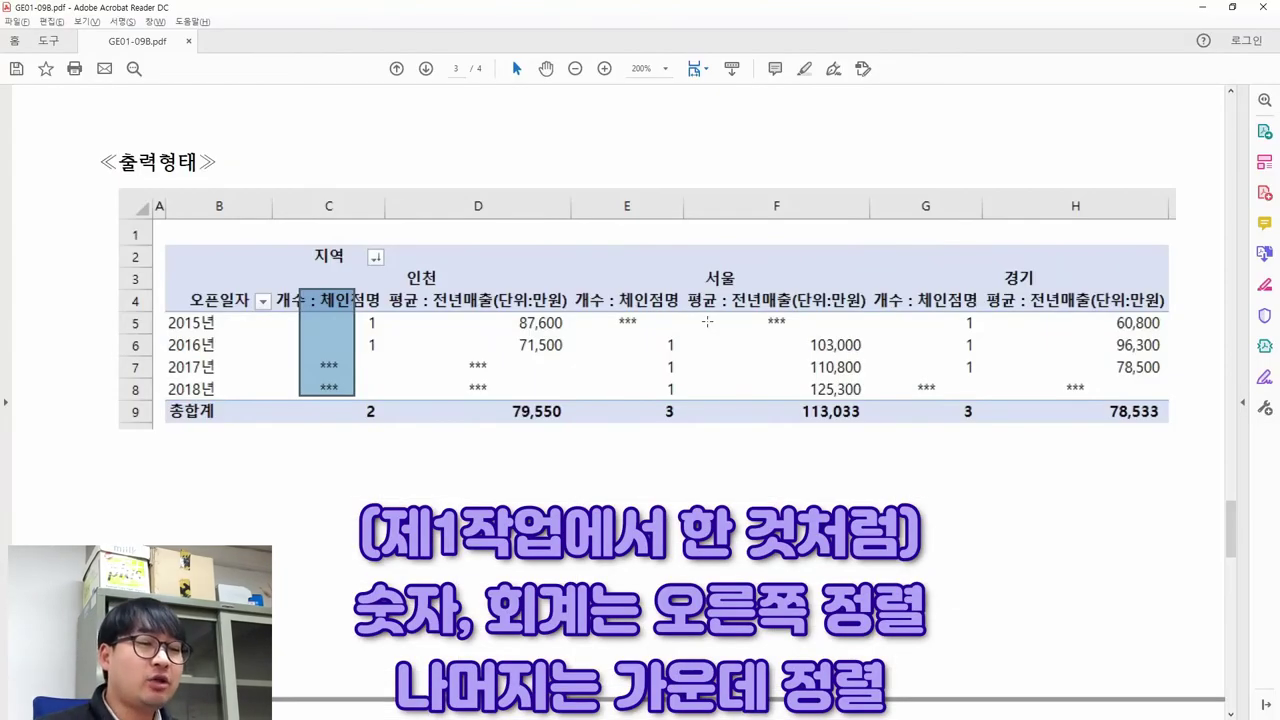
{"action": "scroll", "coordinate": [707, 322], "scroll_direction": "up", "scroll_amount": 10}
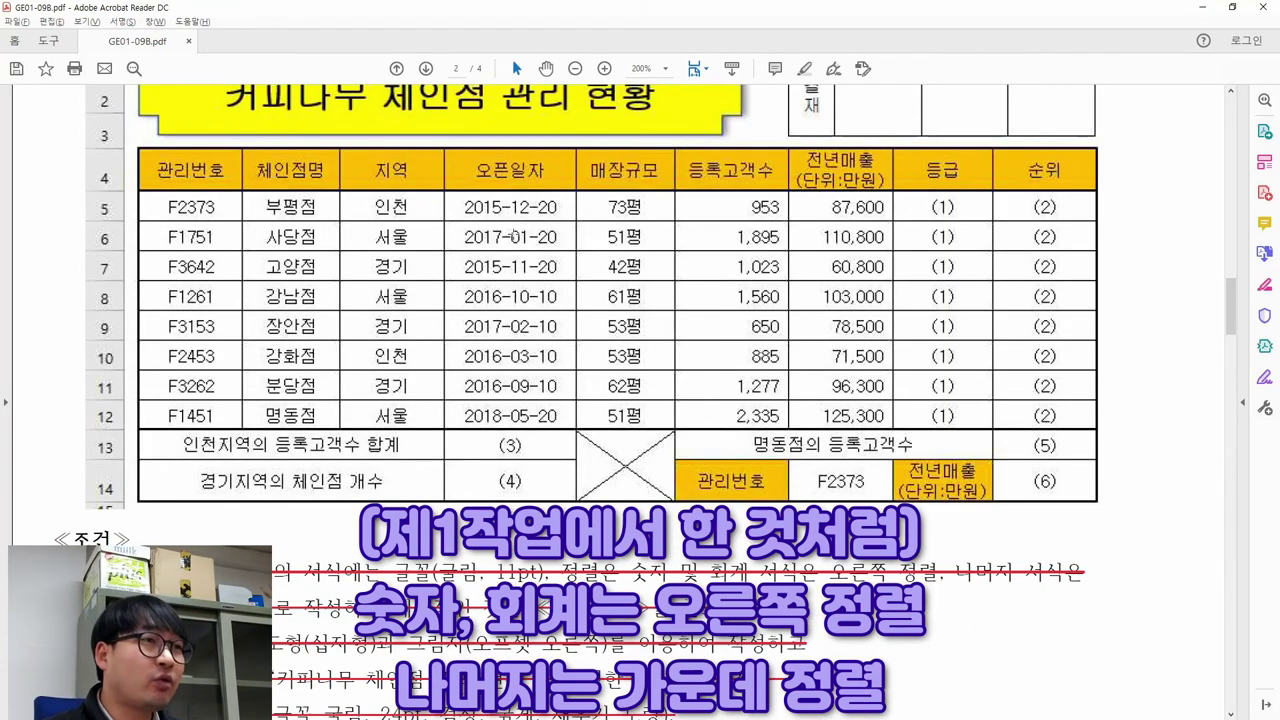
{"action": "left_click_drag", "start_coordinate": [365, 203], "coordinate": [416, 388]}
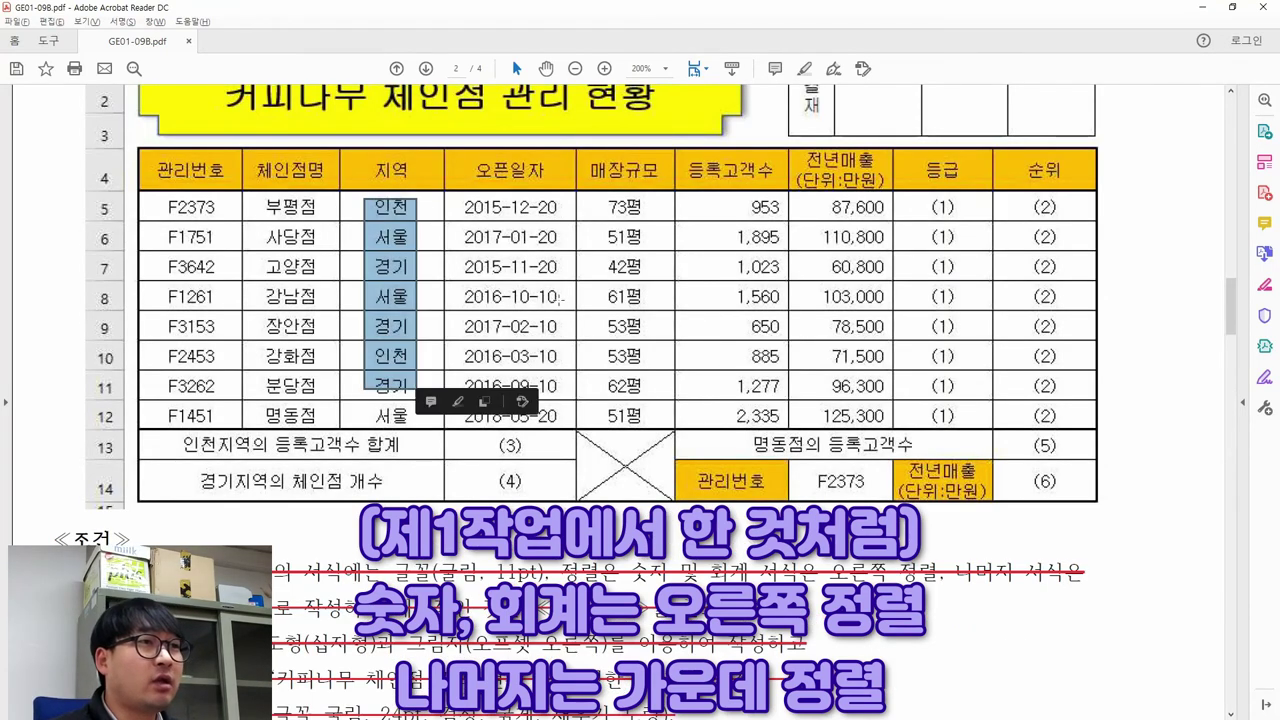
{"action": "left_click_drag", "start_coordinate": [848, 430], "coordinate": [870, 432]}
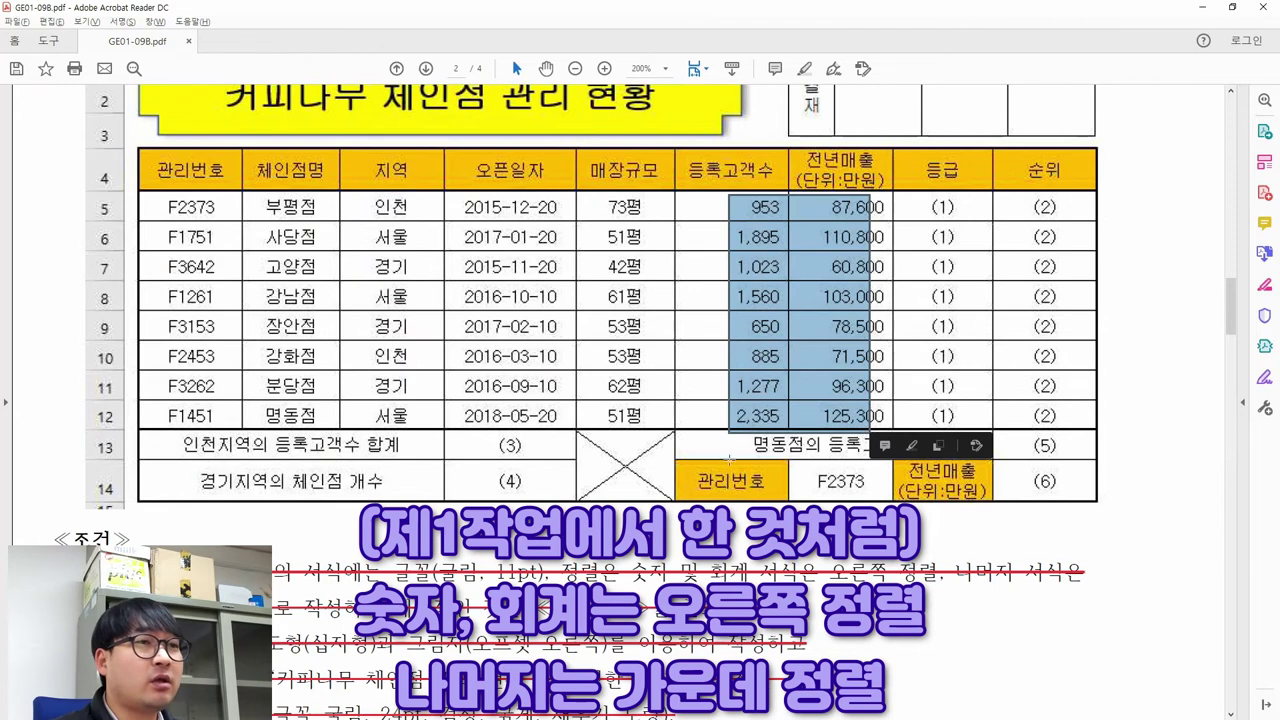
{"action": "key", "text": "Escape"}
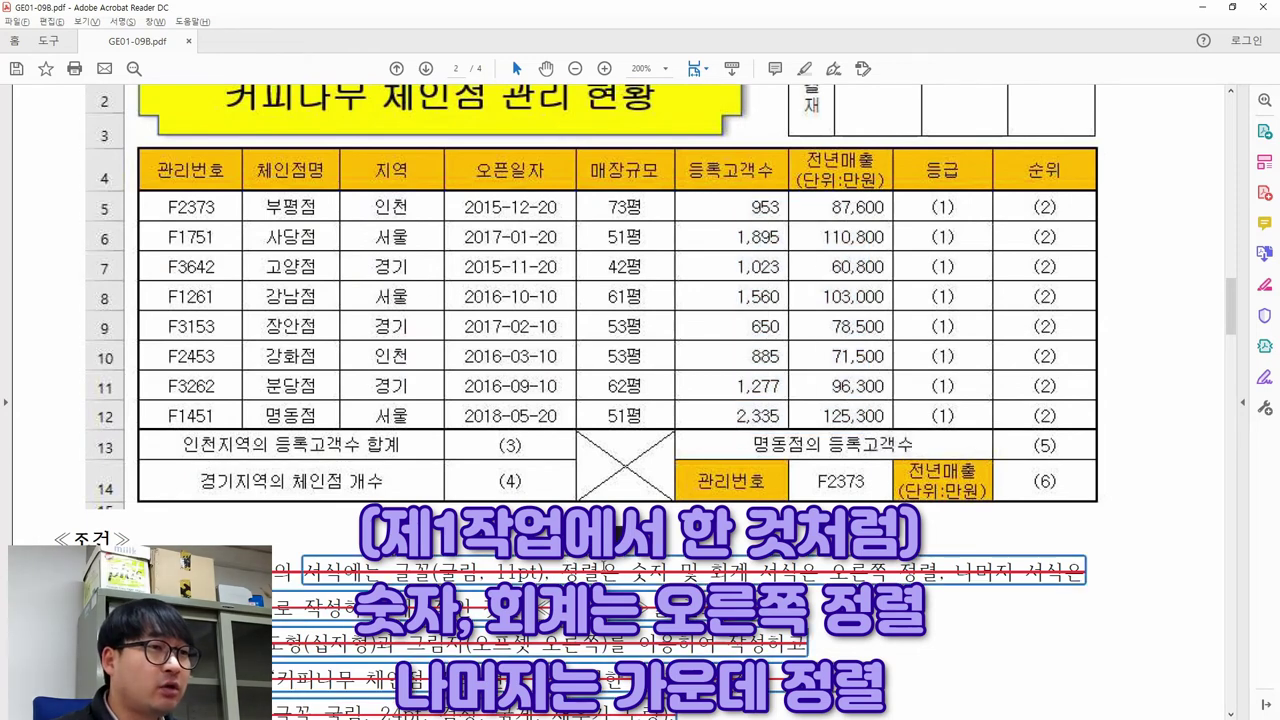
{"action": "left_click_drag", "start_coordinate": [560, 572], "coordinate": [1084, 574]}
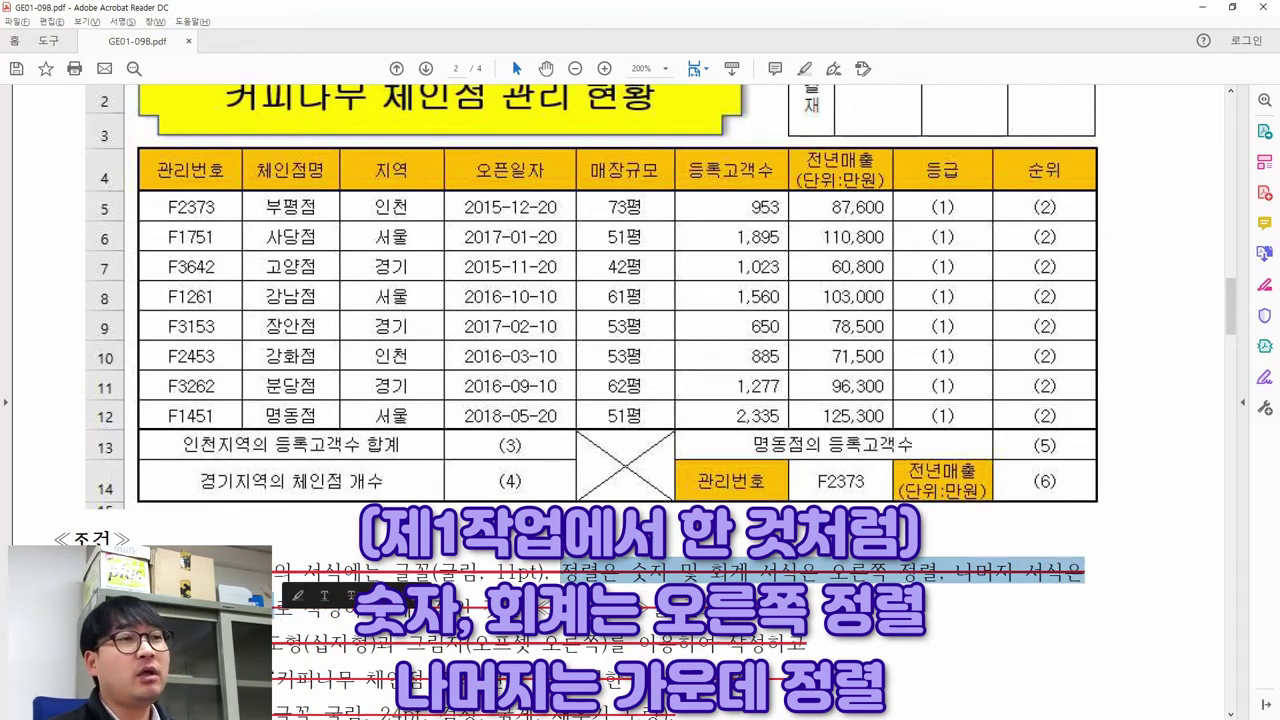
Step: Check the alignment in the PDF's sample output, center the pivot table values in C5:H9 and apply the comma style
{"action": "scroll", "coordinate": [550, 491], "scroll_direction": "down", "scroll_amount": 15}
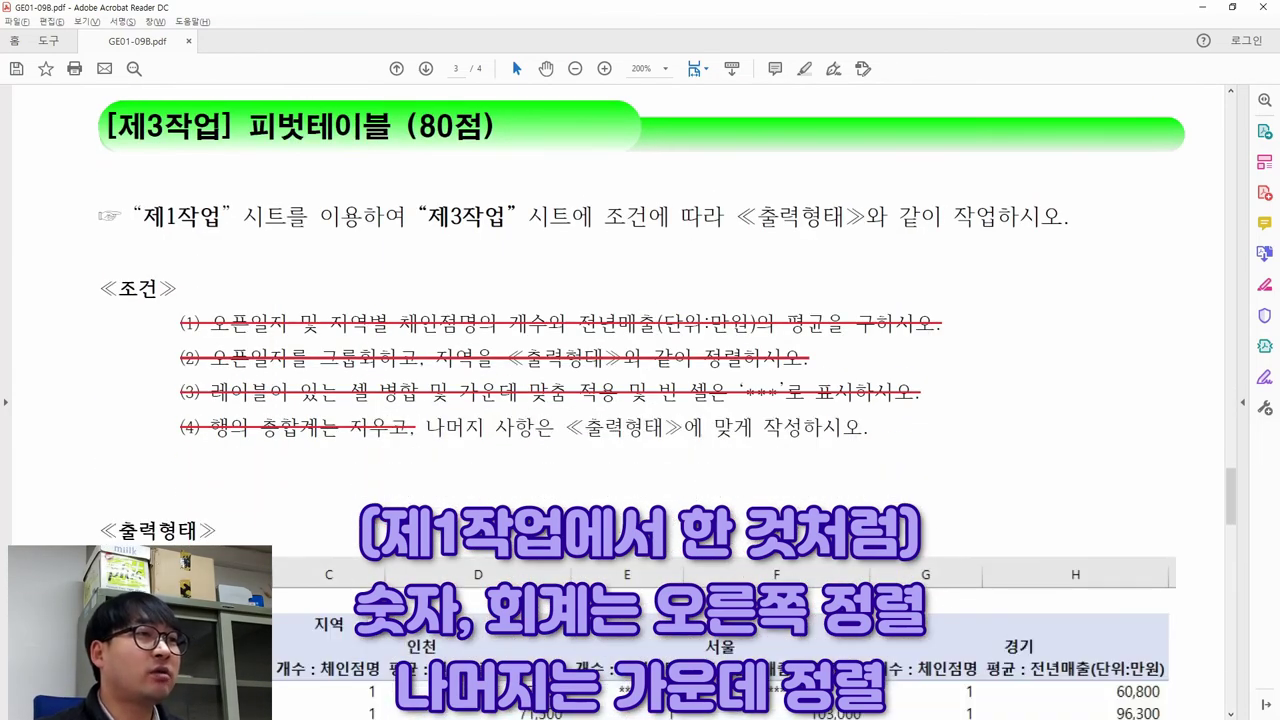
{"action": "scroll", "coordinate": [550, 491], "scroll_direction": "down", "scroll_amount": 5}
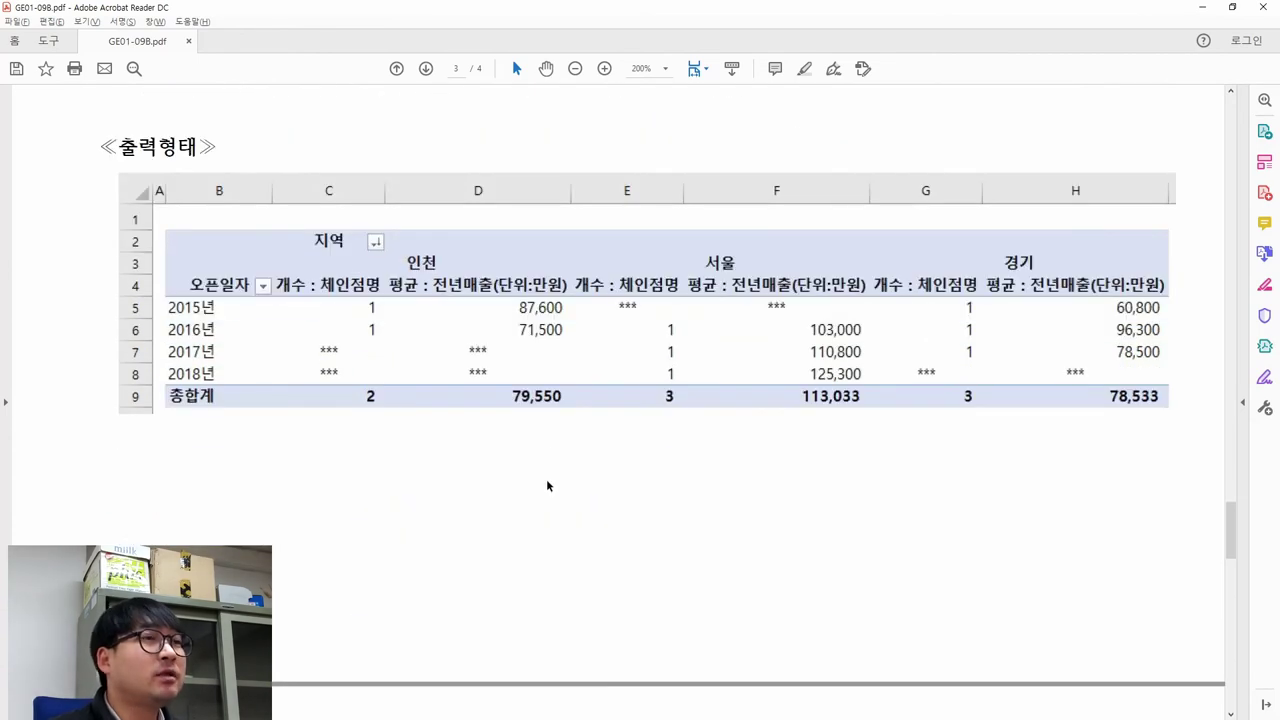
{"action": "key", "text": "alt+Tab"}
{"action": "key", "text": "alt+Tab"}
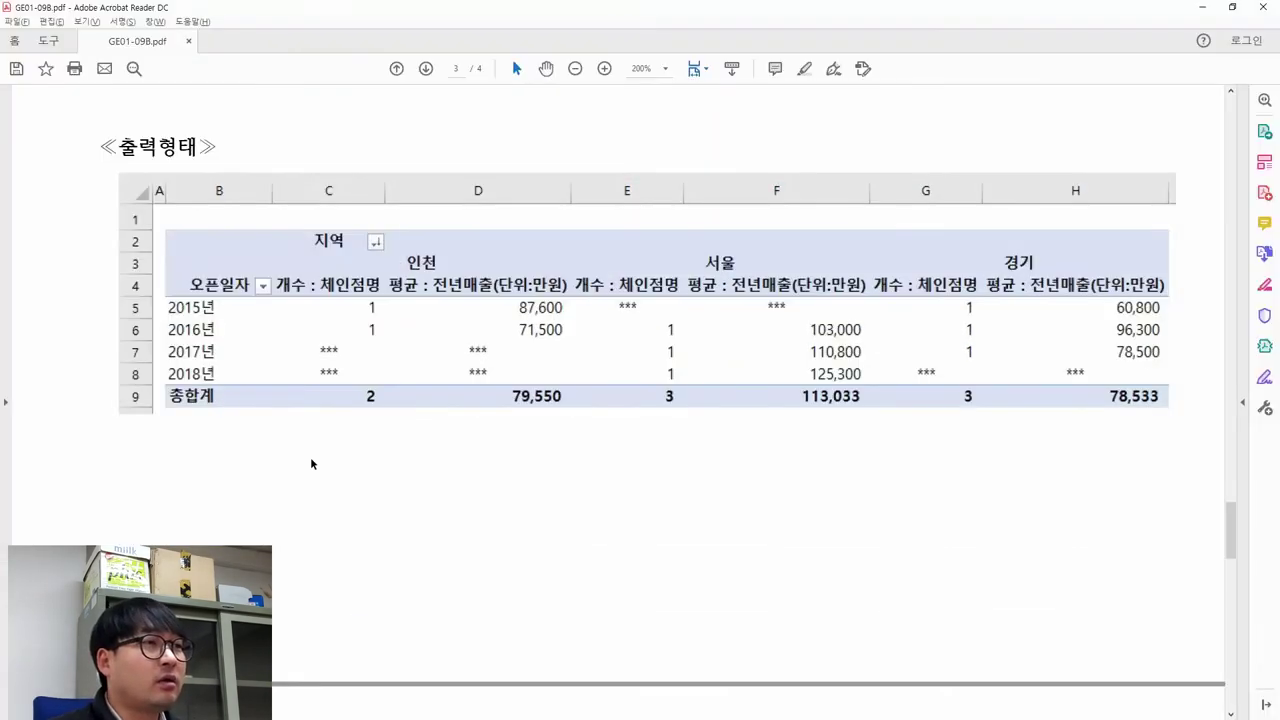
{"action": "left_click_drag", "start_coordinate": [170, 294], "coordinate": [233, 386]}
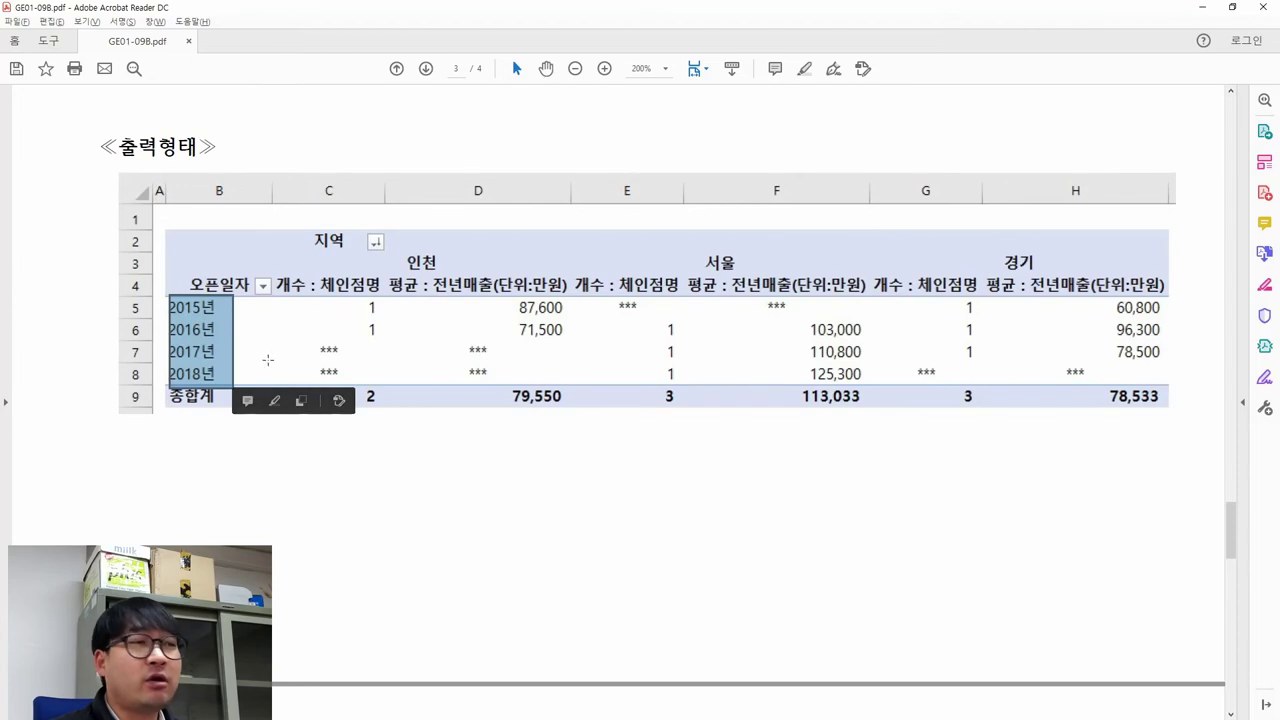
{"action": "key", "text": "alt+Tab"}
{"action": "left_click_drag", "start_coordinate": [200, 251], "coordinate": [935, 352]}
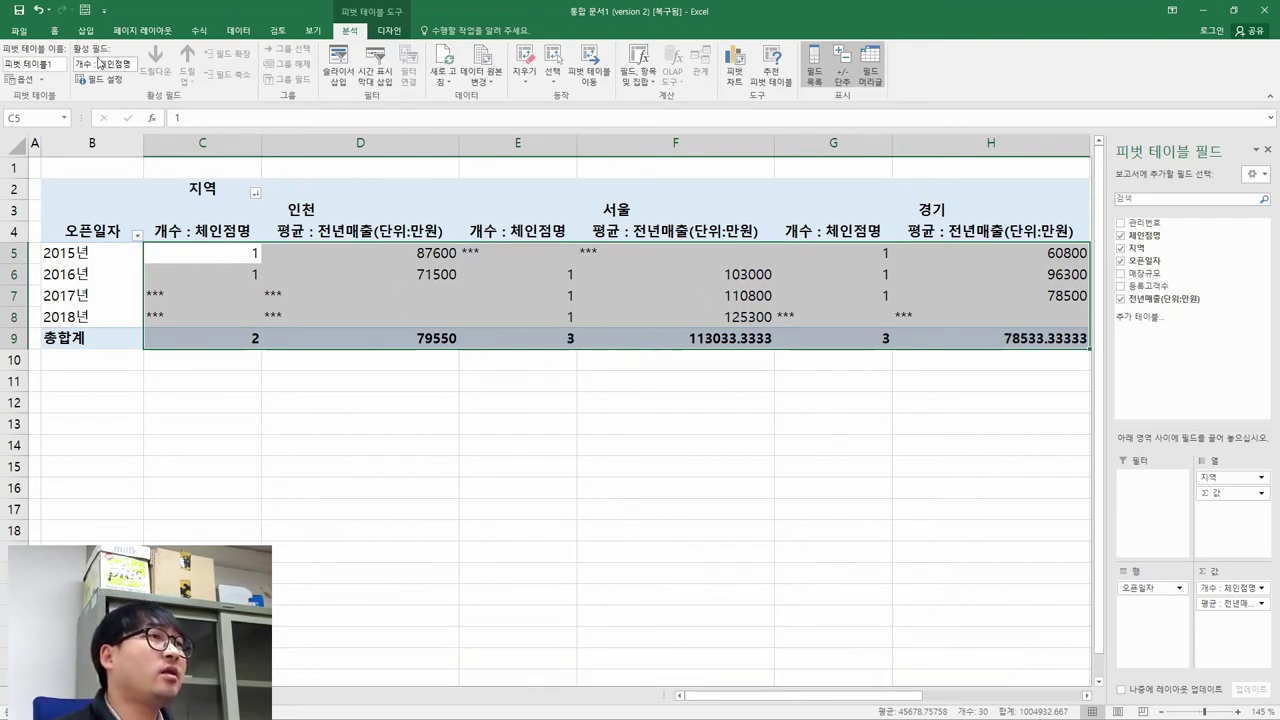
{"action": "left_click", "coordinate": [52, 33]}
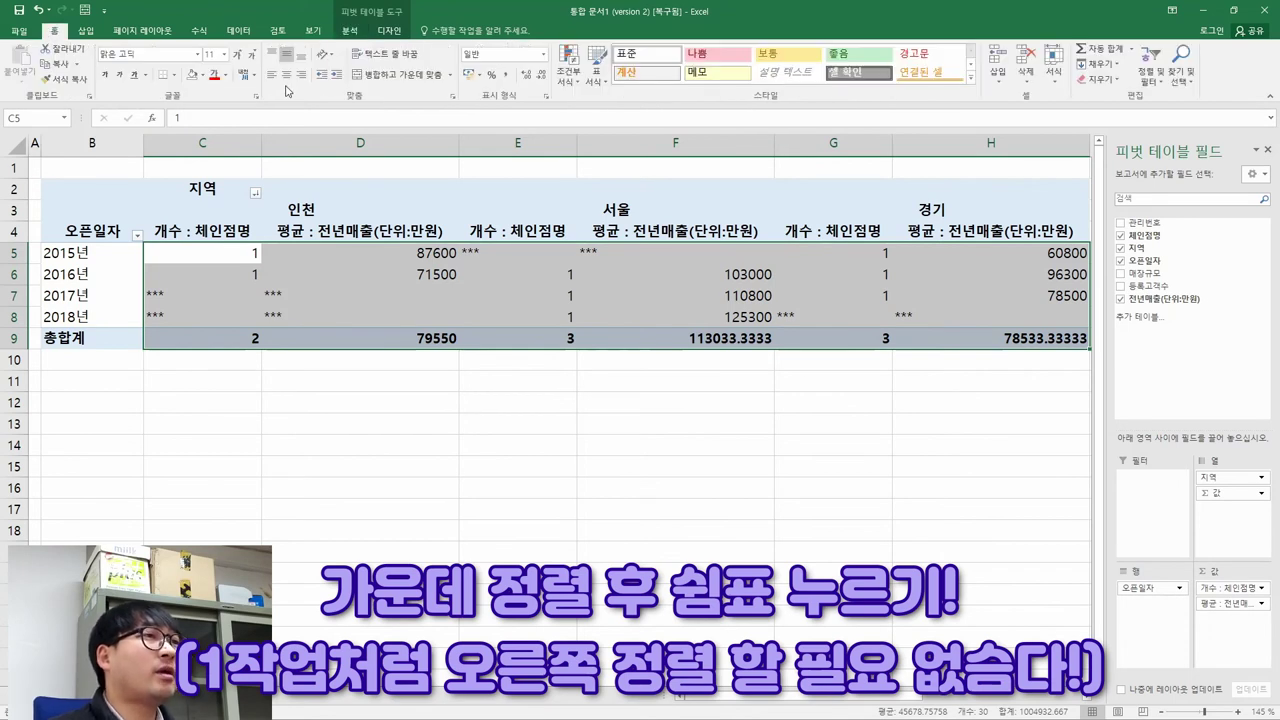
{"action": "left_click", "coordinate": [285, 75]}
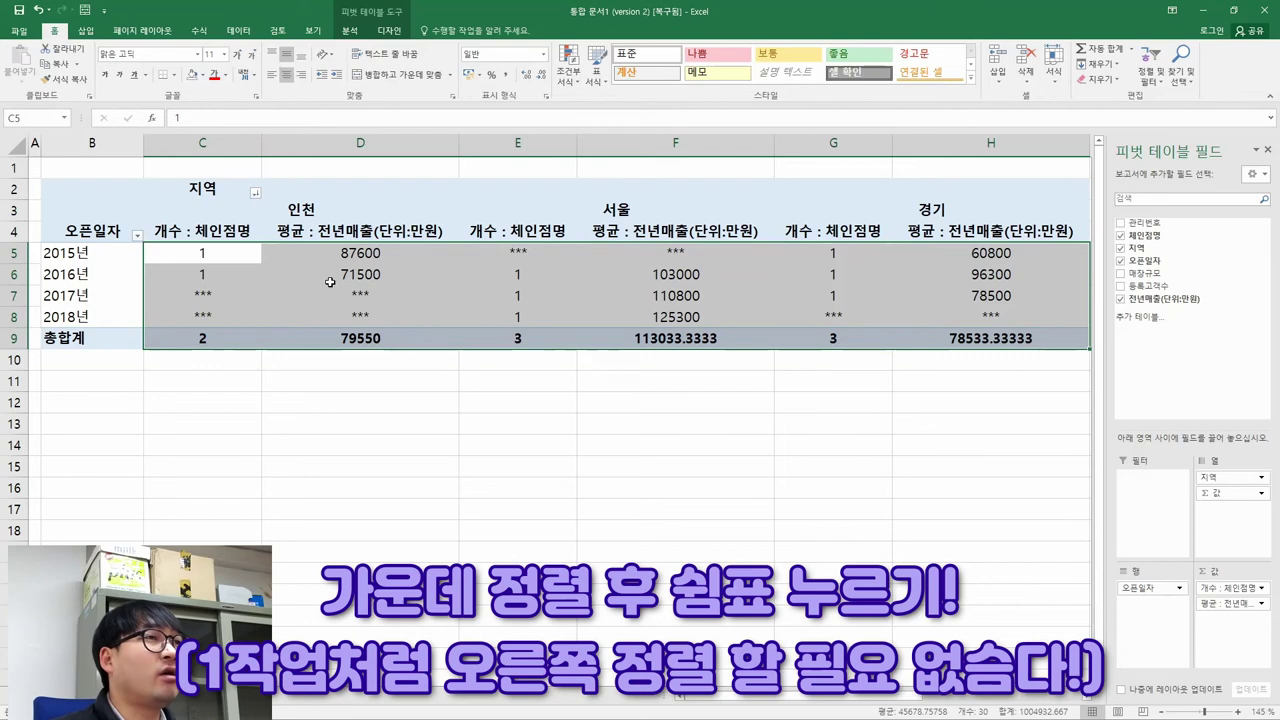
{"action": "left_click", "coordinate": [509, 76]}
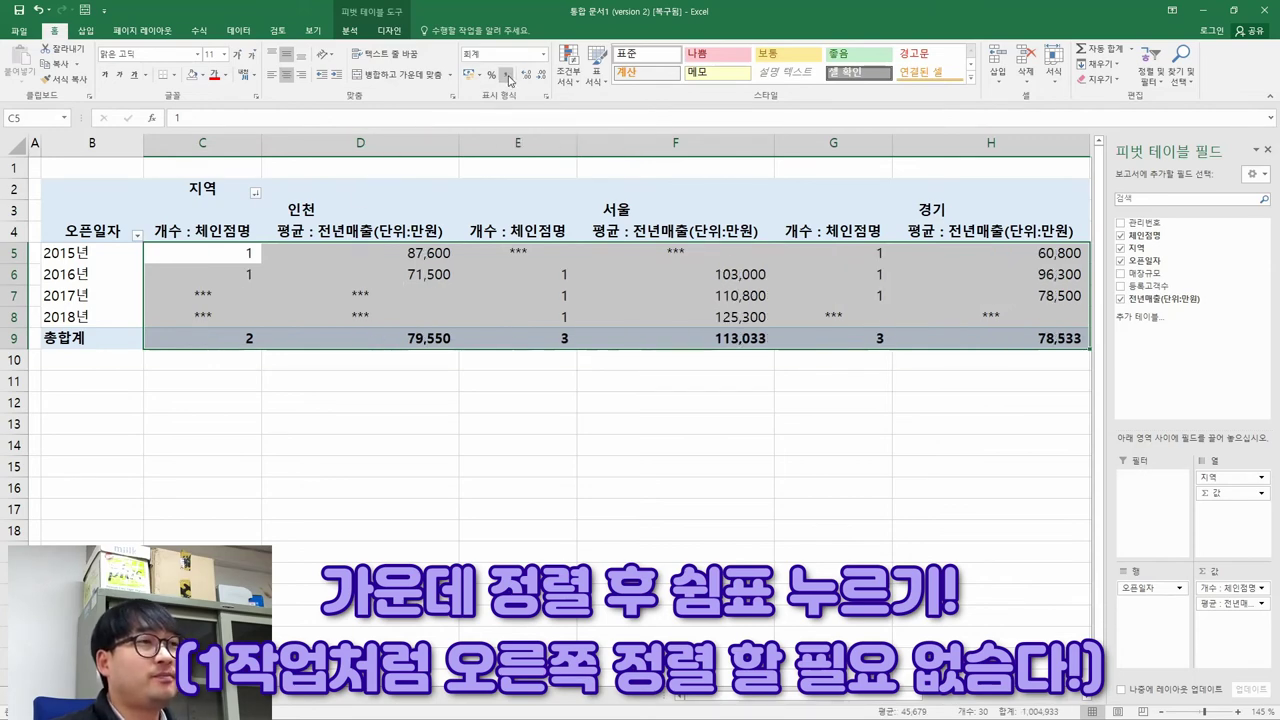
Step: Compare the pivot table's values and the average field's header text with the PDF's sample output
{"action": "key", "text": "alt+Tab"}
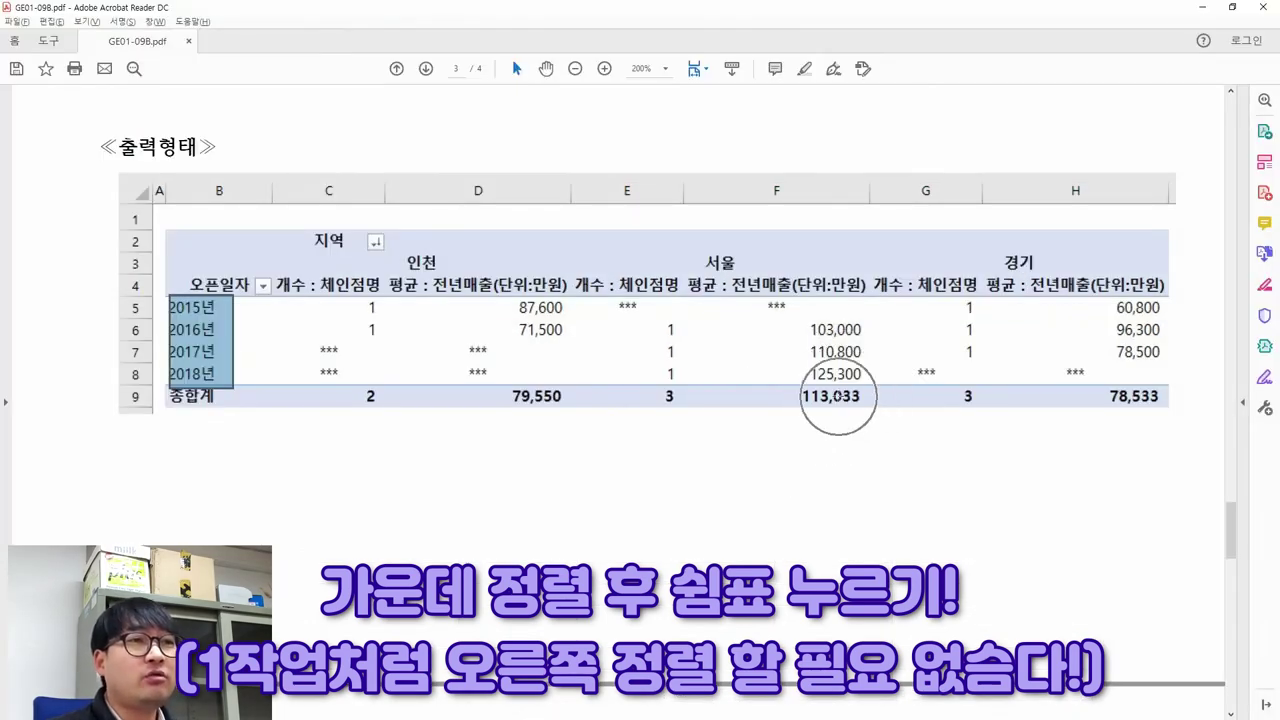
{"action": "key", "text": "alt+Tab"}
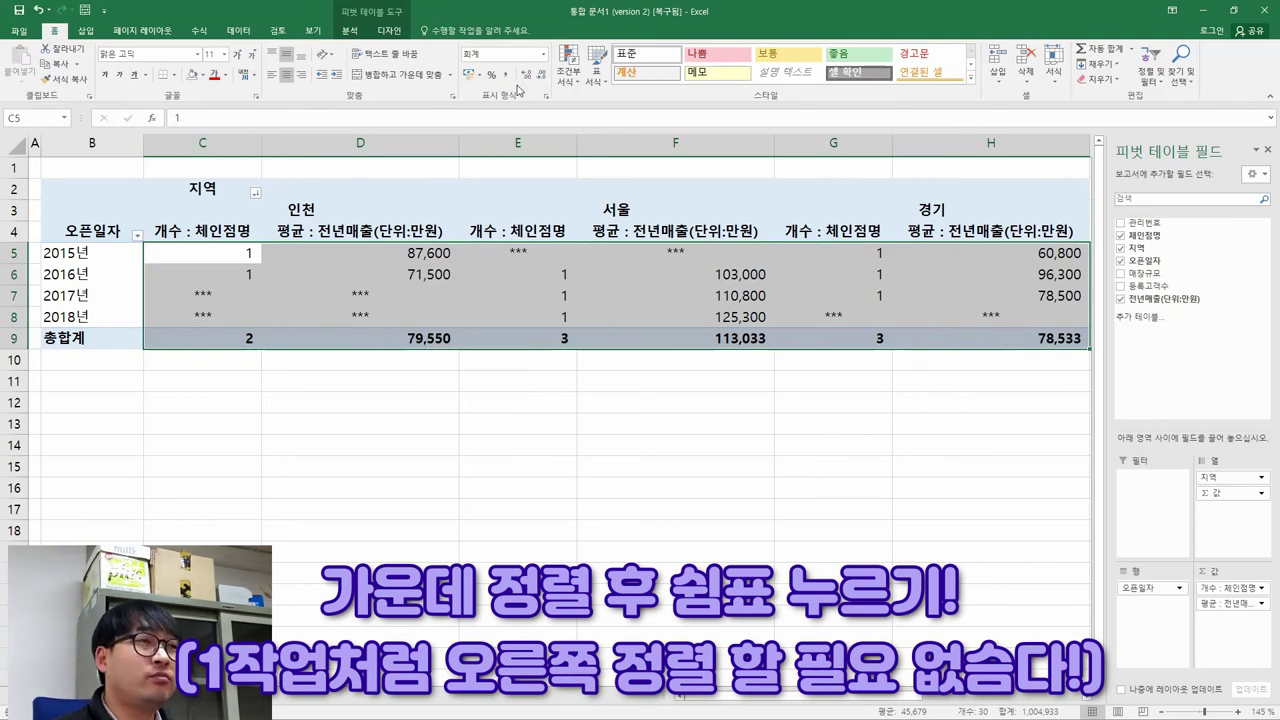
{"action": "left_click_drag", "start_coordinate": [300, 274], "coordinate": [860, 316]}
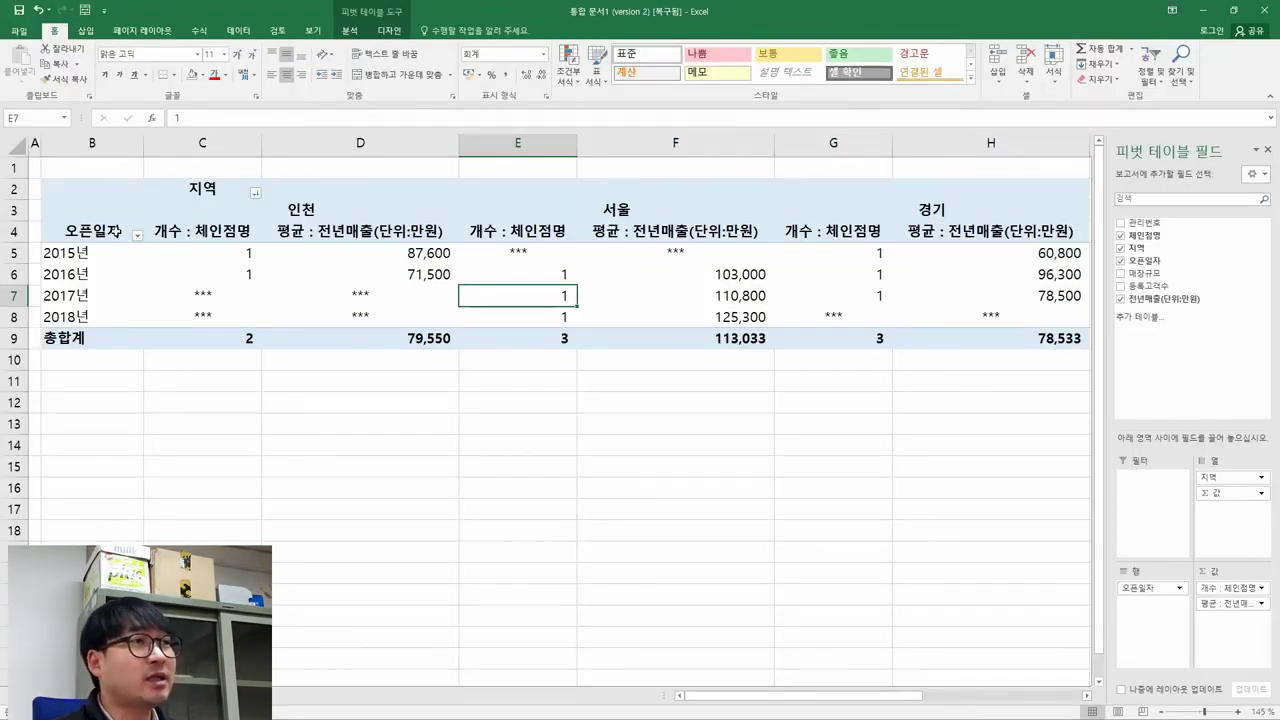
{"action": "key", "text": "alt+Tab"}
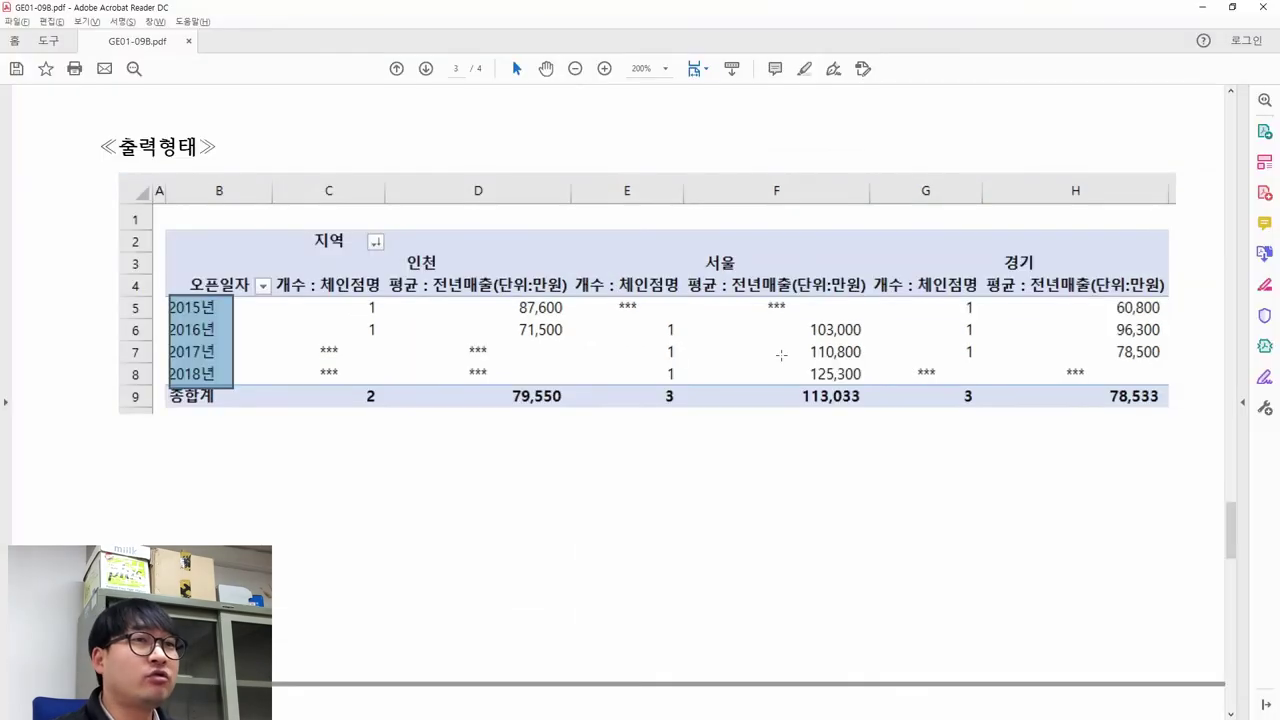
{"action": "key", "text": "alt+Tab"}
{"action": "key", "text": "alt+Tab"}
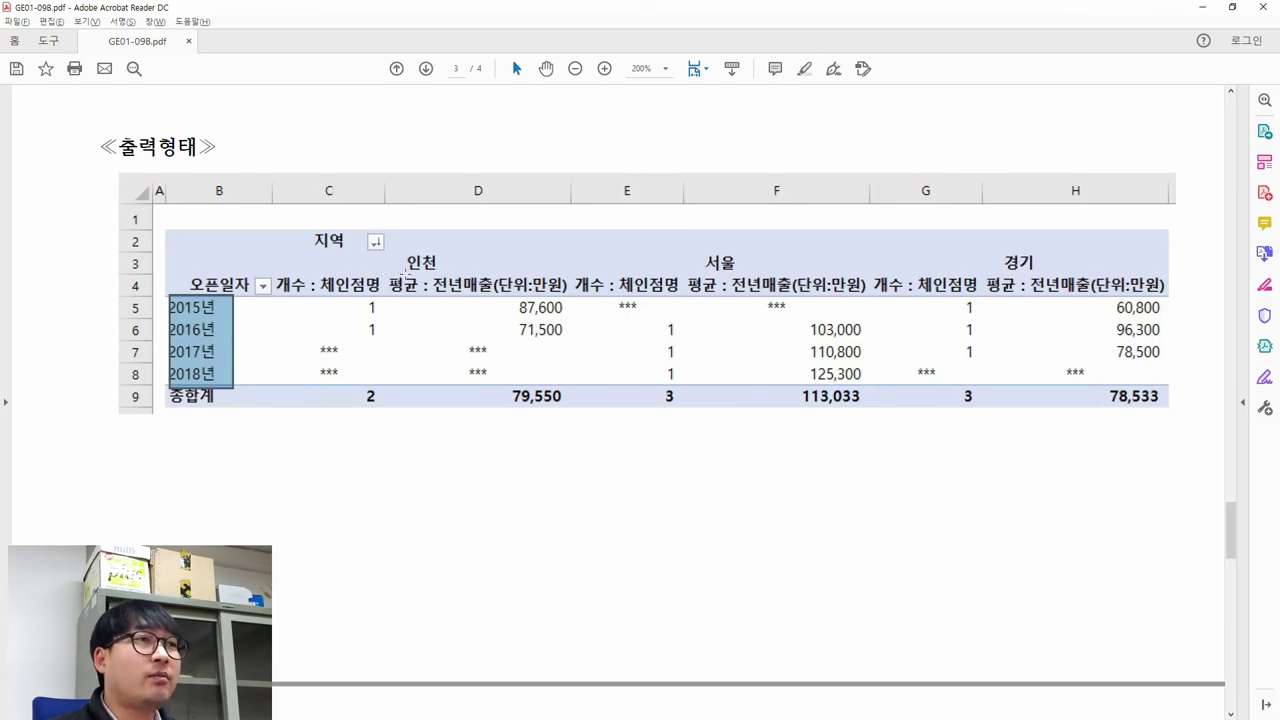
{"action": "left_click_drag", "start_coordinate": [386, 284], "coordinate": [494, 292]}
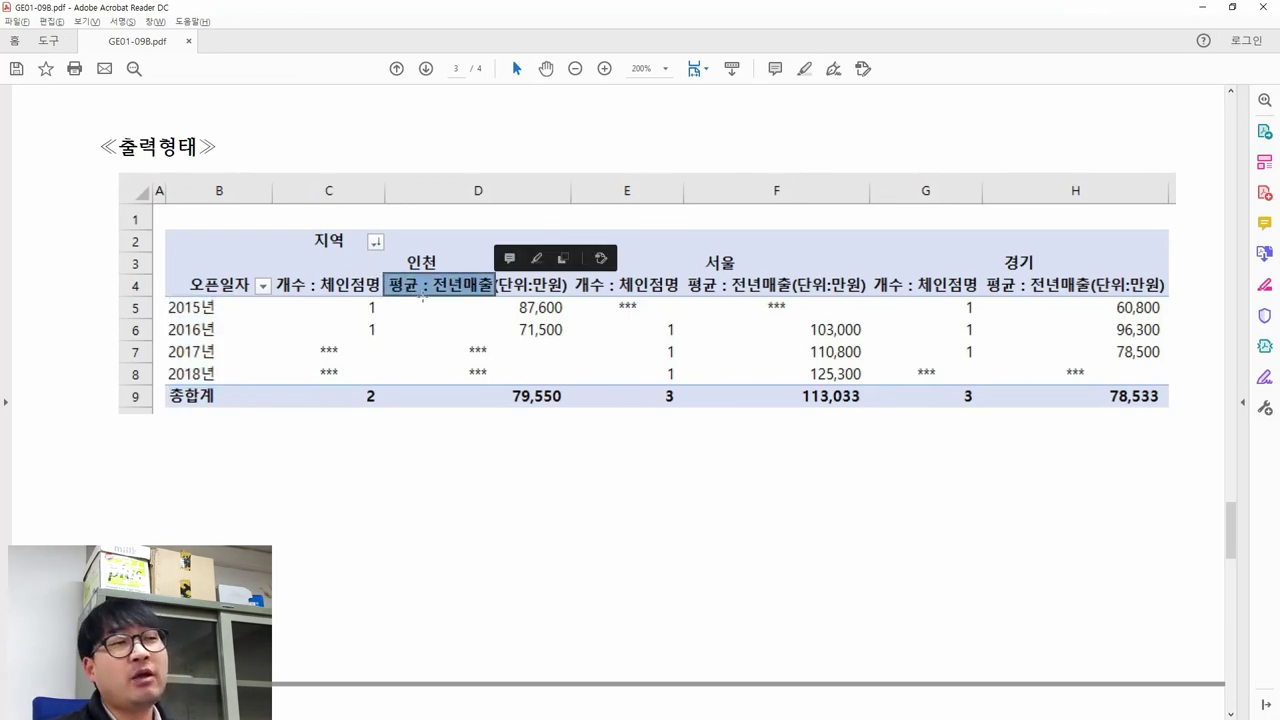
{"action": "key", "text": "alt+Tab"}
Step: Rename the average value field as 평균 : 전년매출 in its value field settings
{"action": "left_click", "coordinate": [345, 232]}
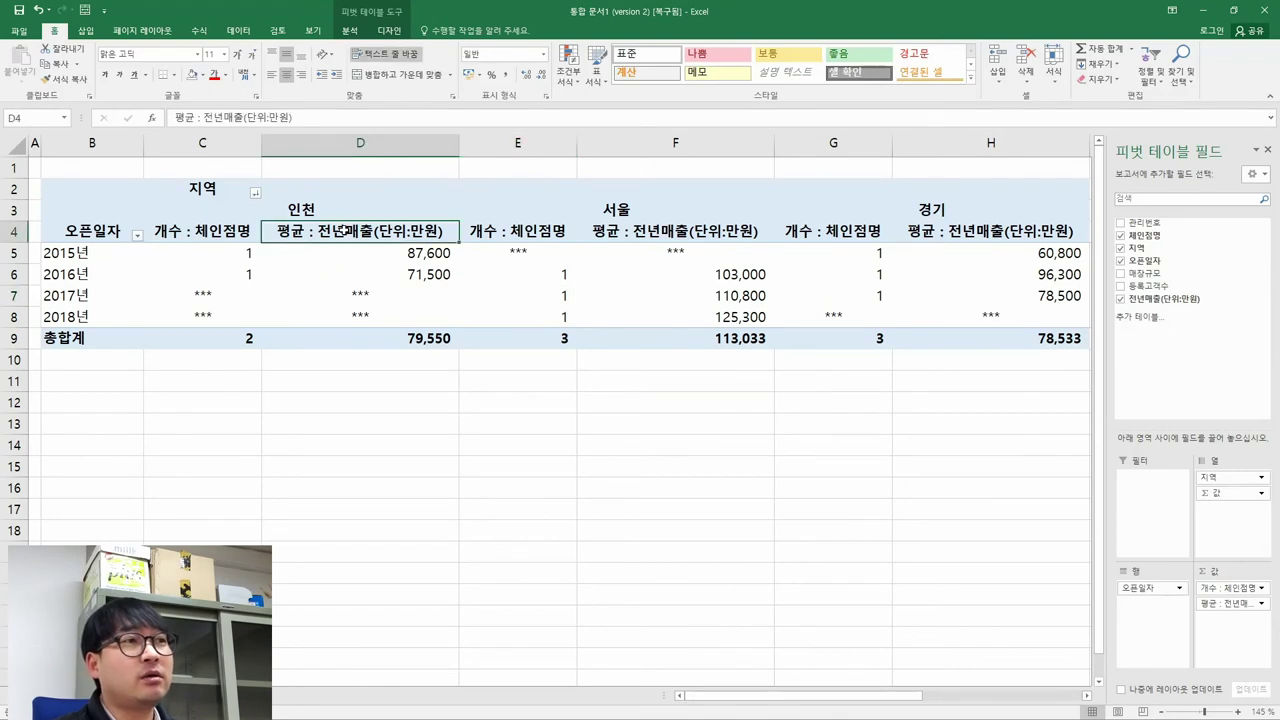
{"action": "left_click", "coordinate": [1258, 604]}
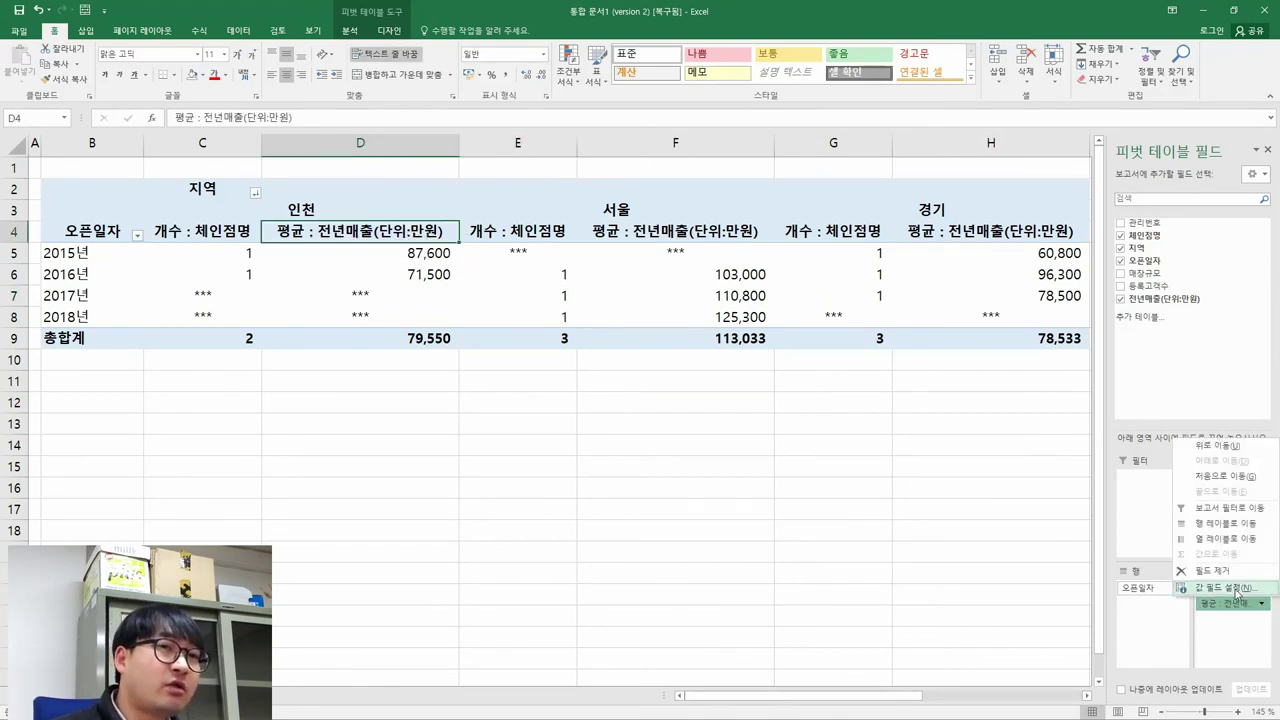
{"action": "left_click", "coordinate": [1228, 588]}
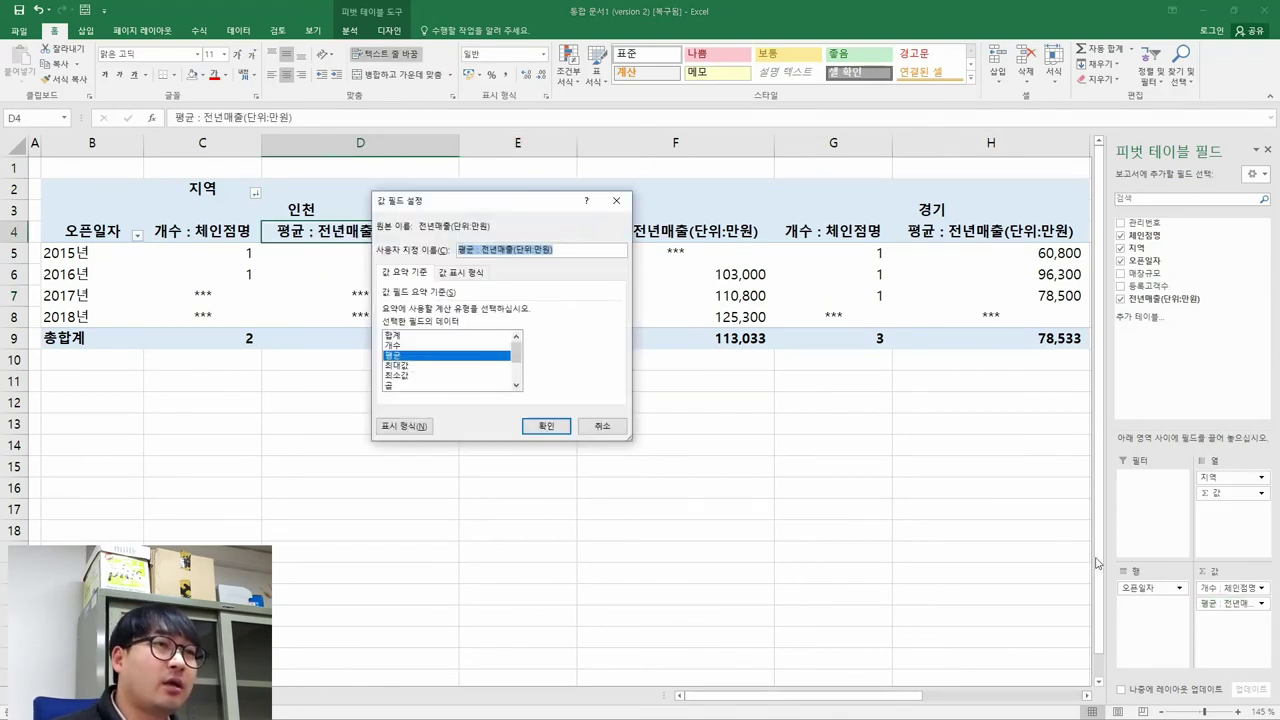
{"action": "left_click", "coordinate": [517, 251]}
{"action": "left_click_drag", "start_coordinate": [517, 251], "coordinate": [596, 250]}
{"action": "key", "text": "BackSpace"}
{"action": "left_click", "coordinate": [546, 426]}
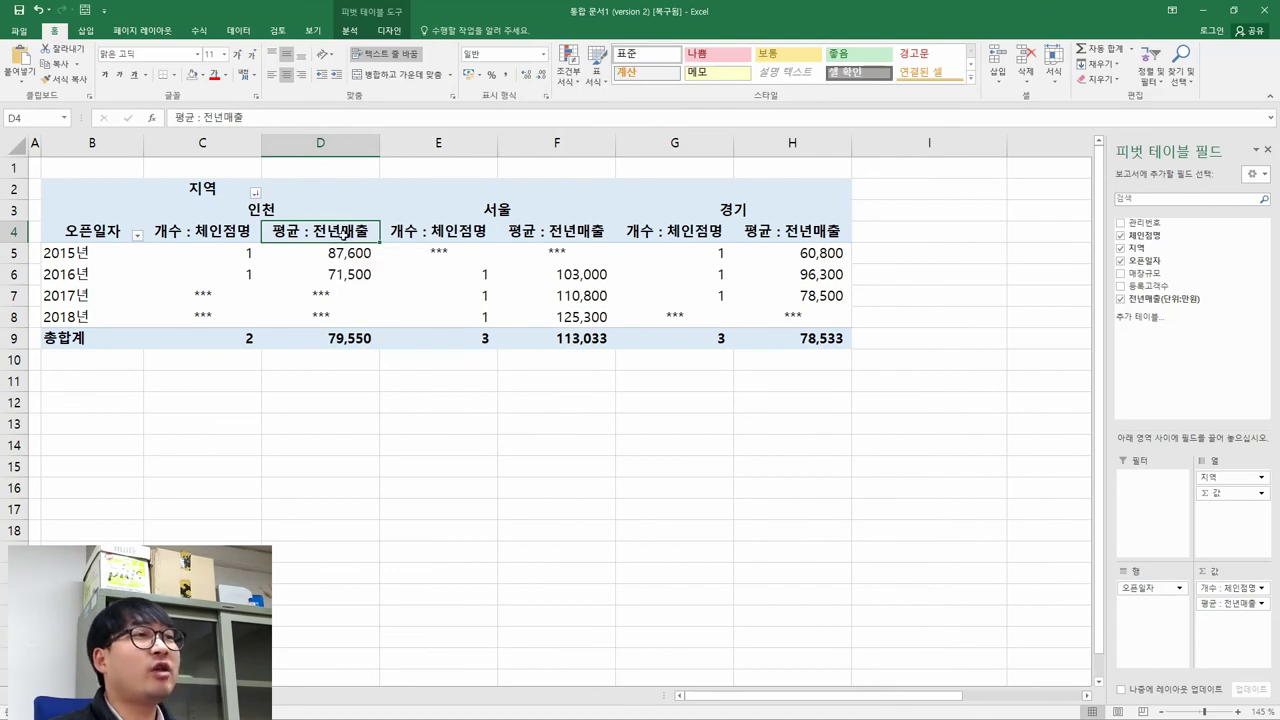
Step: Check the header in the PDF's sample output and restore the average field's name to 평균 : 전년매출(단위:만원)
{"action": "key", "text": "alt+Tab"}
{"action": "left_click", "coordinate": [505, 298]}
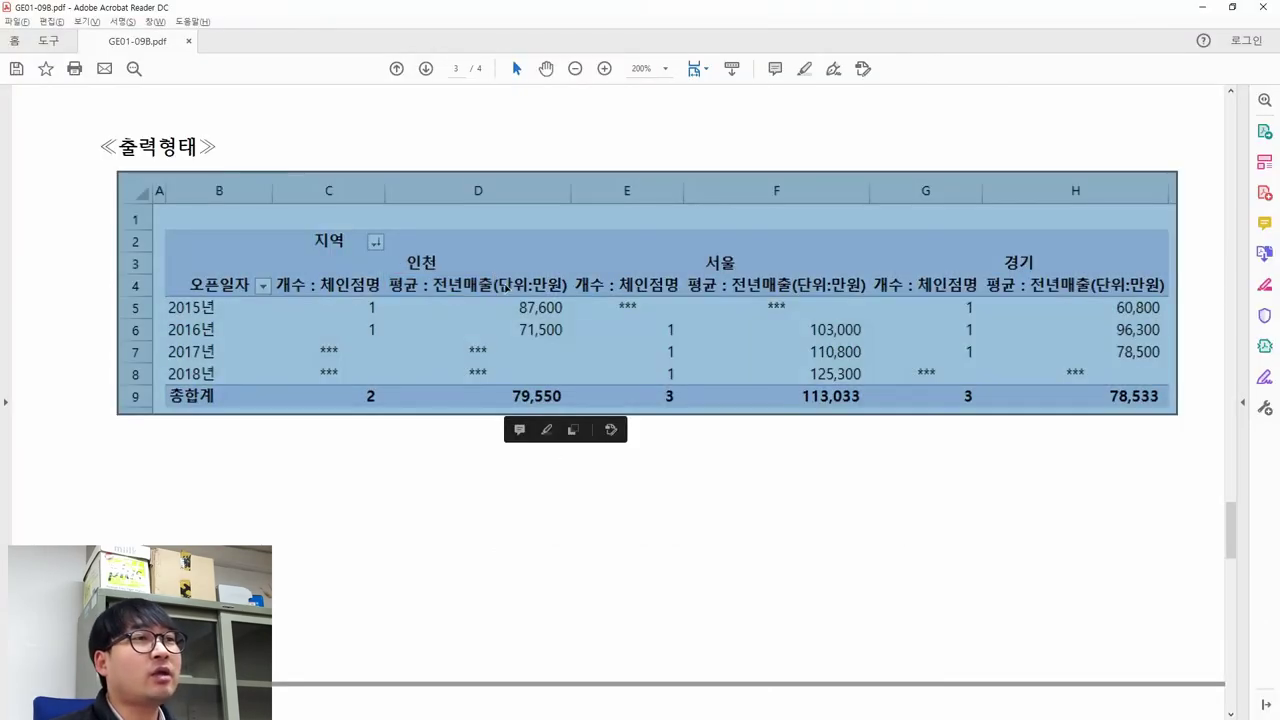
{"action": "key", "text": "alt+Tab"}
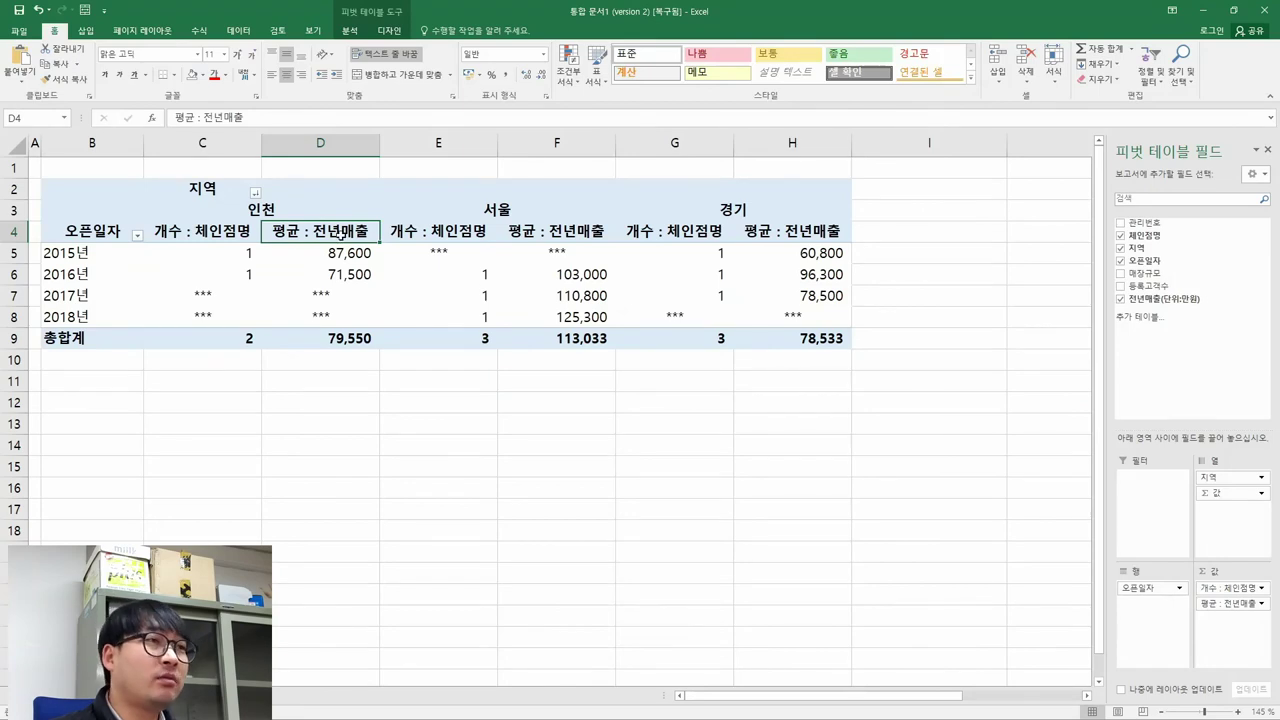
{"action": "double_click", "coordinate": [340, 233]}
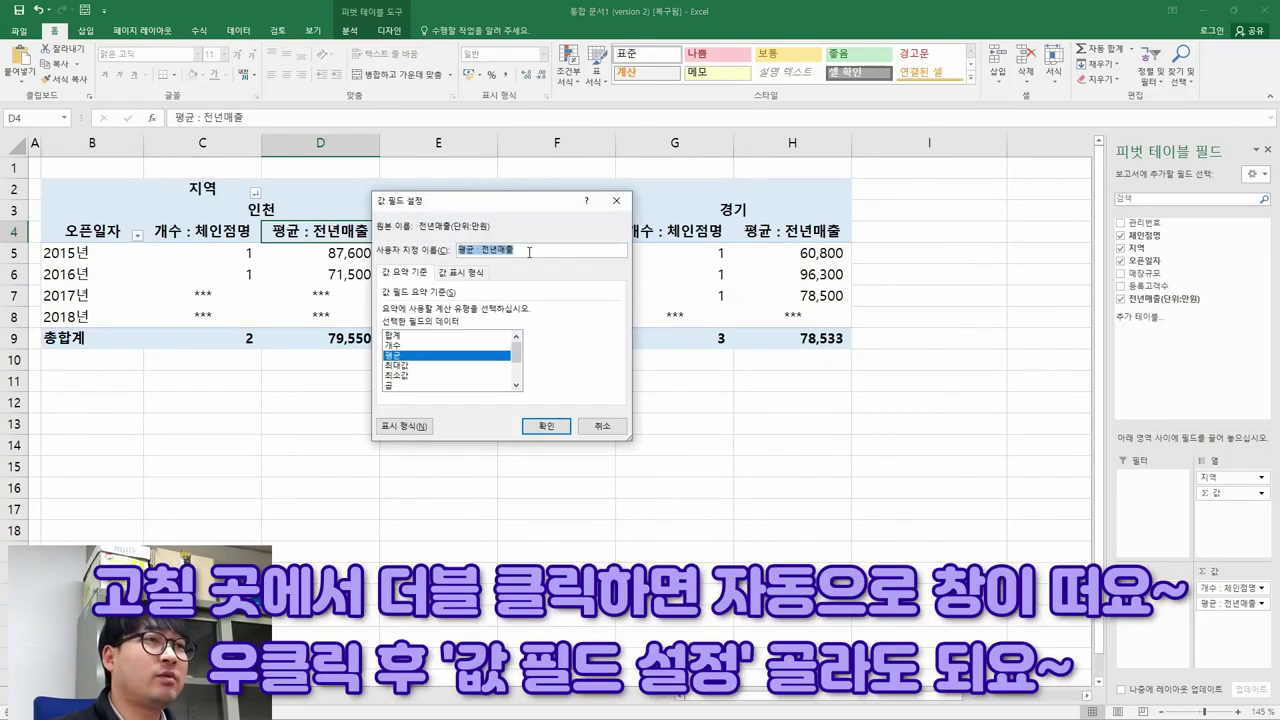
{"action": "left_click", "coordinate": [528, 252]}
{"action": "type", "text": "(단위:만원)"}
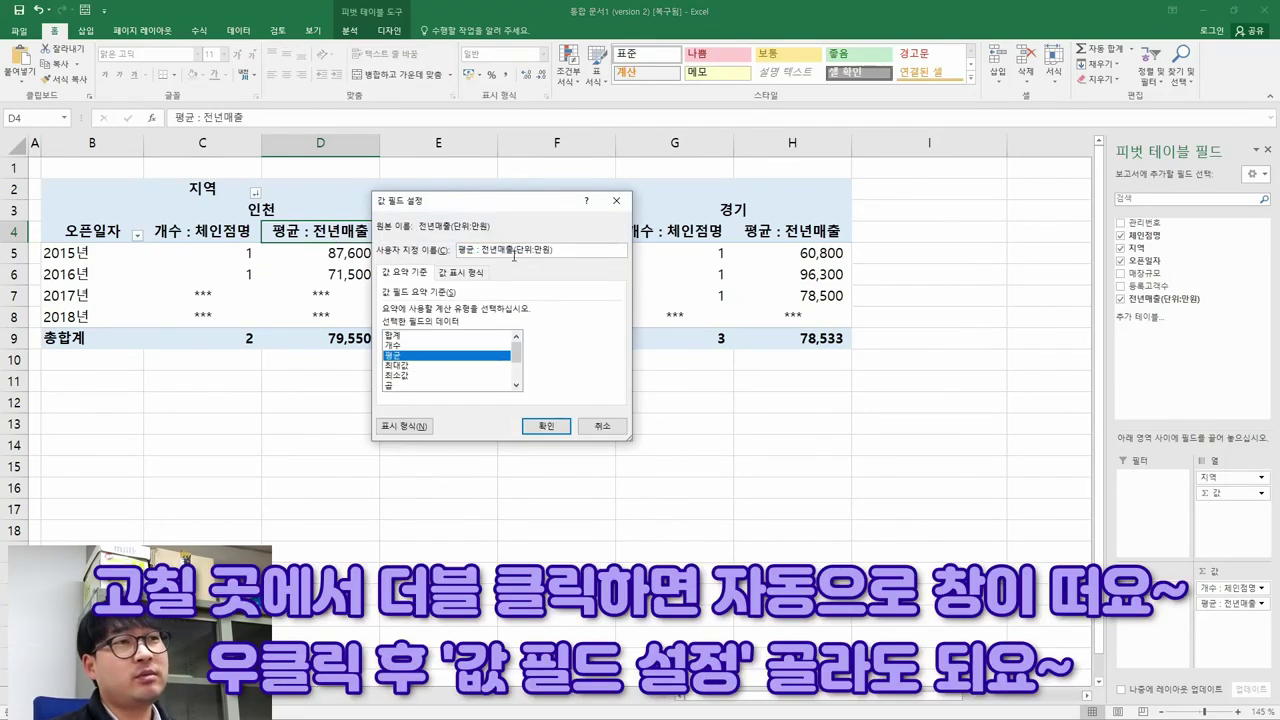
{"action": "left_click", "coordinate": [557, 428]}
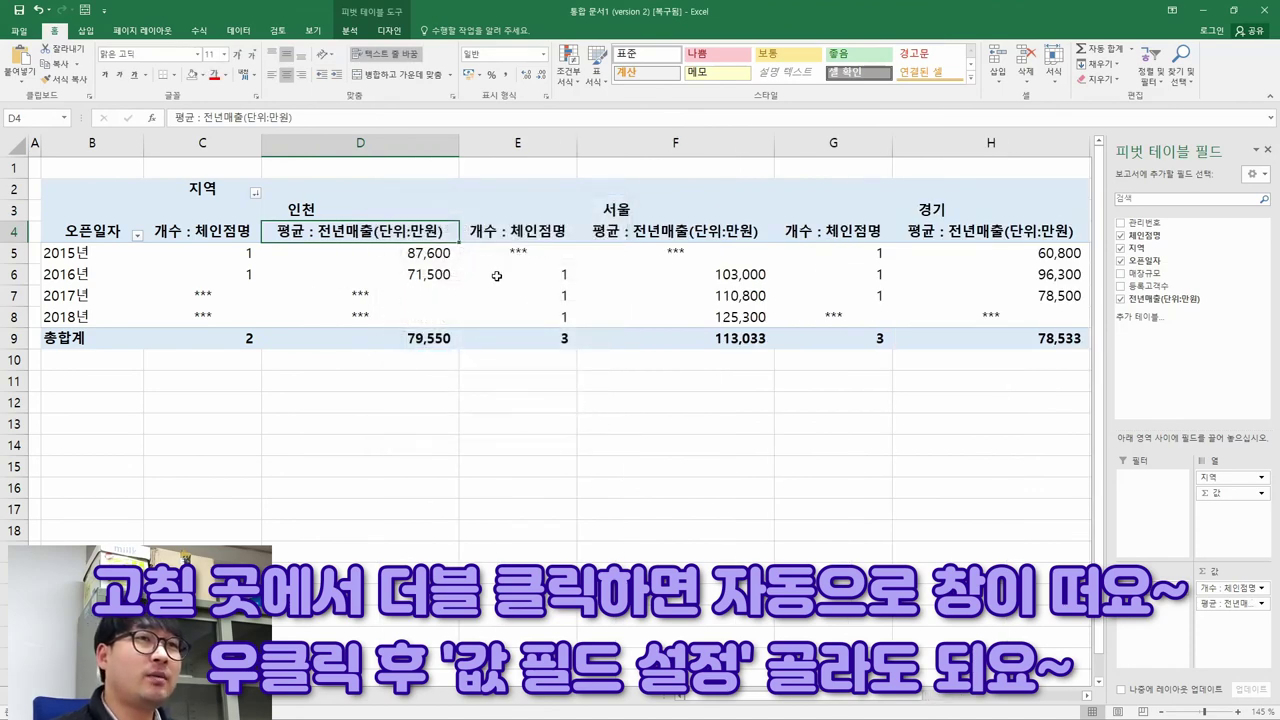
Step: Compare the pivot table with the PDF's sample output and review the 제3작업 heading, points and conditions
{"action": "key", "text": "alt+Tab"}
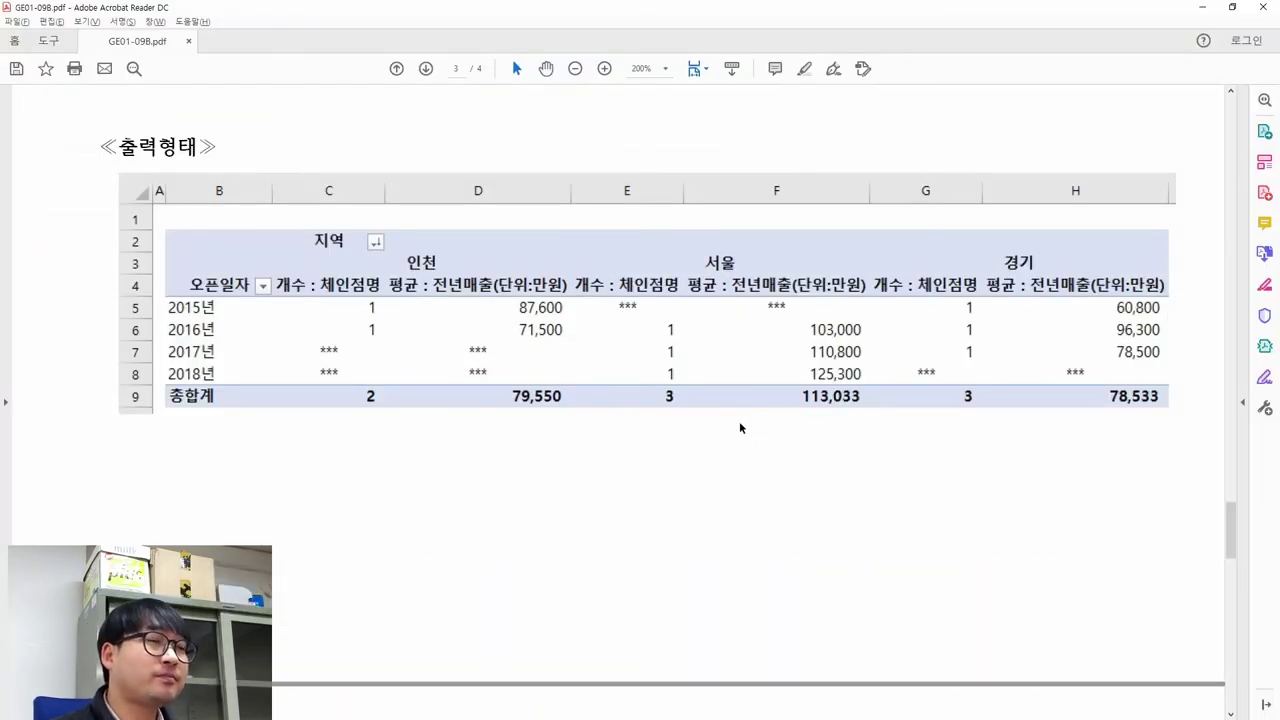
{"action": "key", "text": "alt+Tab"}
{"action": "key", "text": "alt+Tab"}
{"action": "scroll", "coordinate": [653, 346], "scroll_direction": "up", "scroll_amount": 4}
{"action": "scroll", "coordinate": [653, 346], "scroll_direction": "up", "scroll_amount": 3}
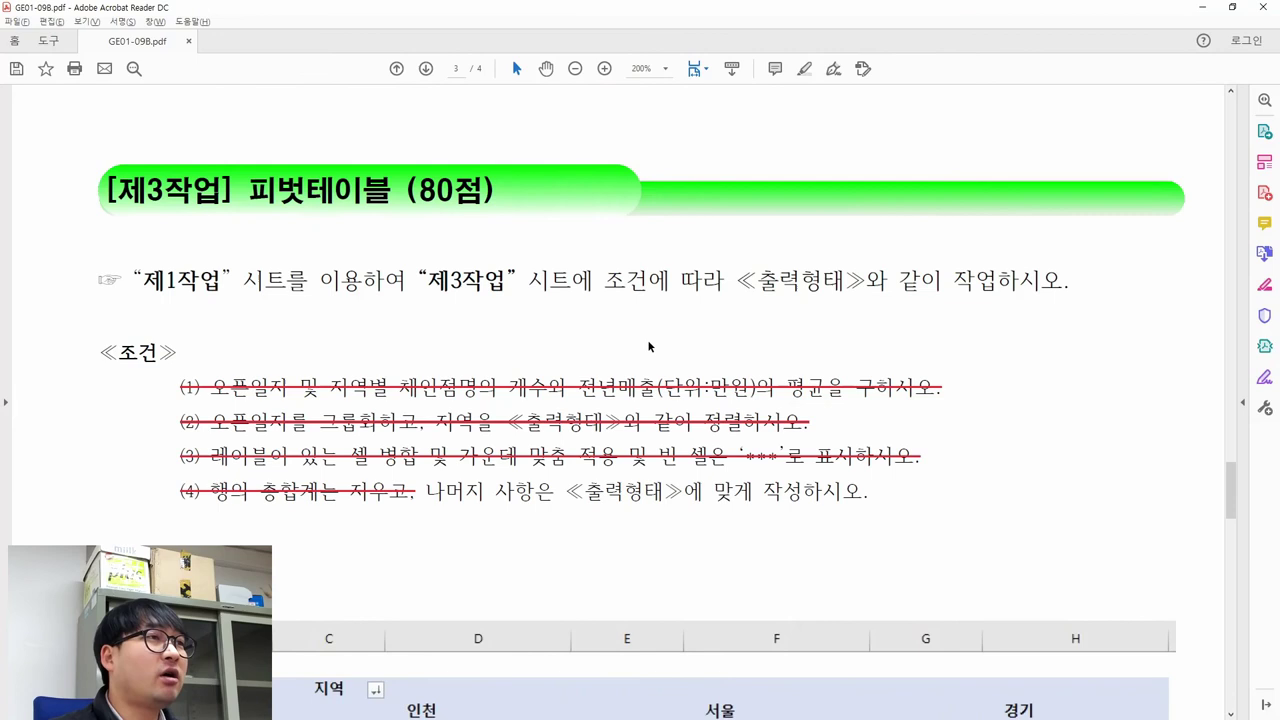
{"action": "left_click_drag", "start_coordinate": [418, 196], "coordinate": [484, 195]}
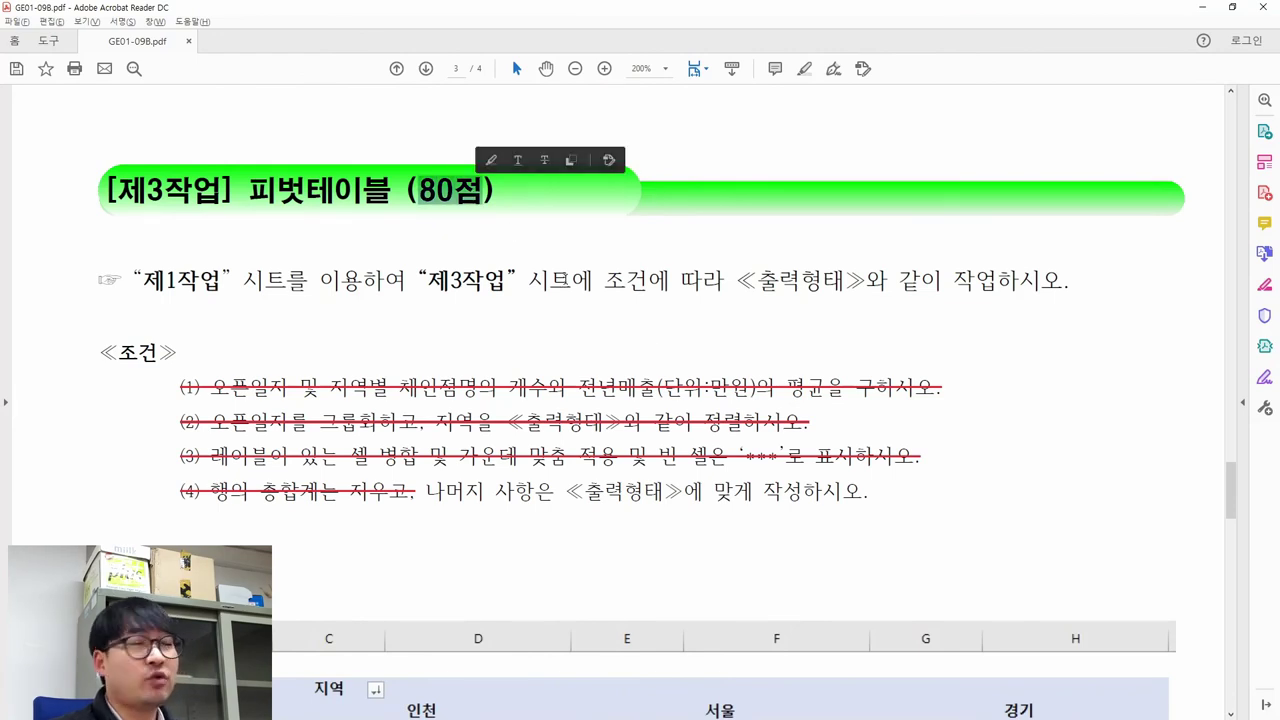